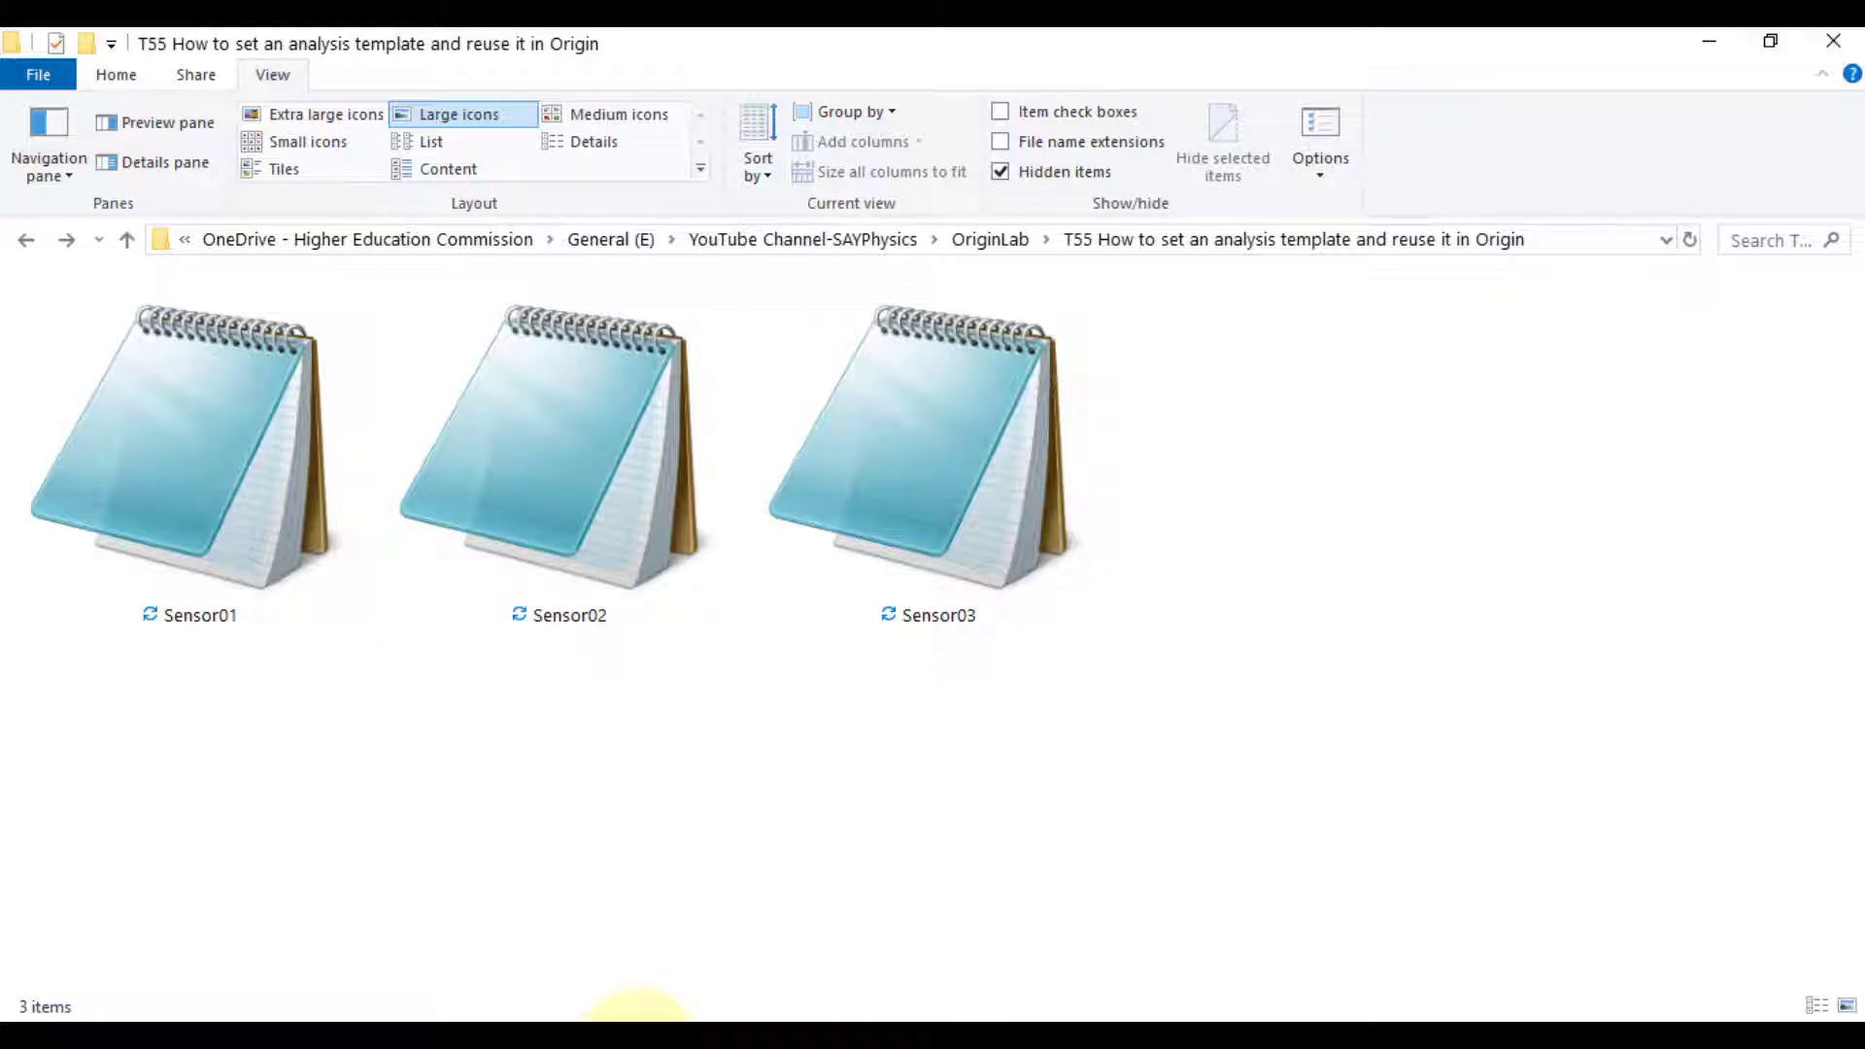
Launch OriginPro 2018 while the T55 folder of Sensor DAT files stays open in File Explorer
click(637, 1015)
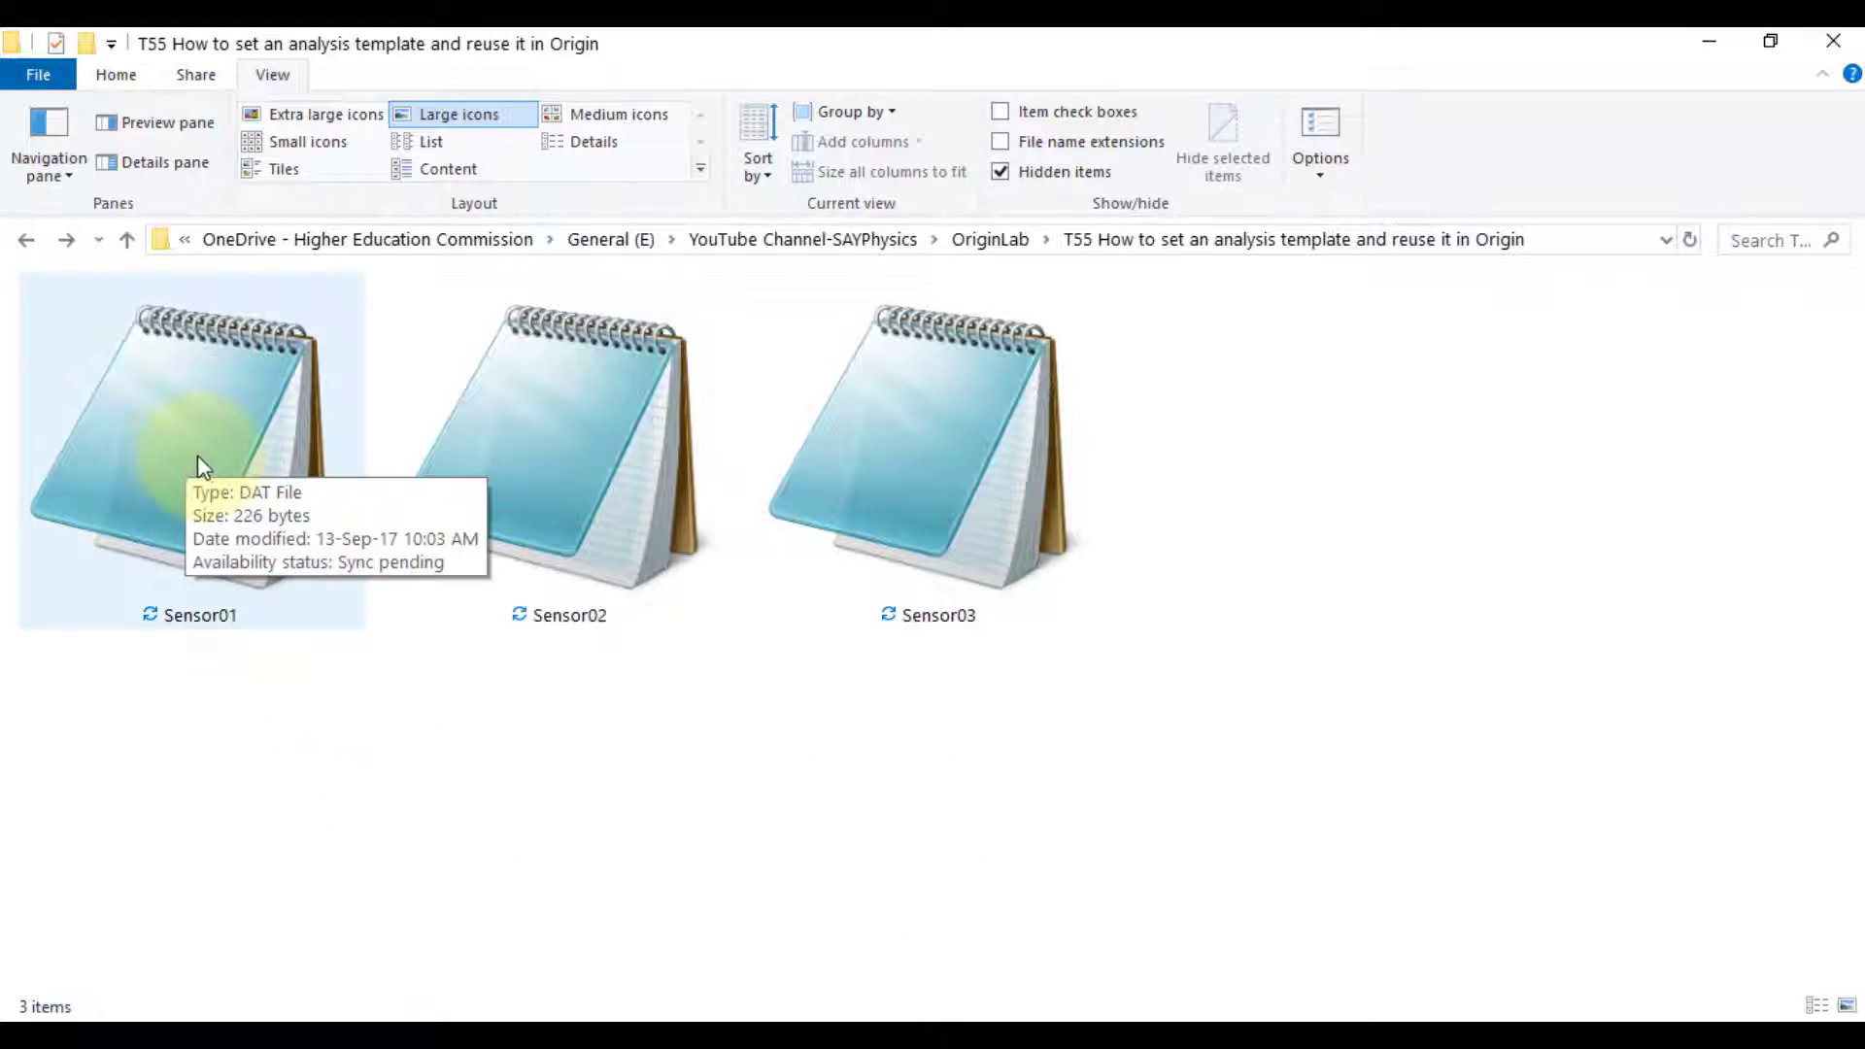
Import Sensor01.dat into Origin, maximize its worksheet and select the Sensor Output column
drag(206, 466, 300, 384)
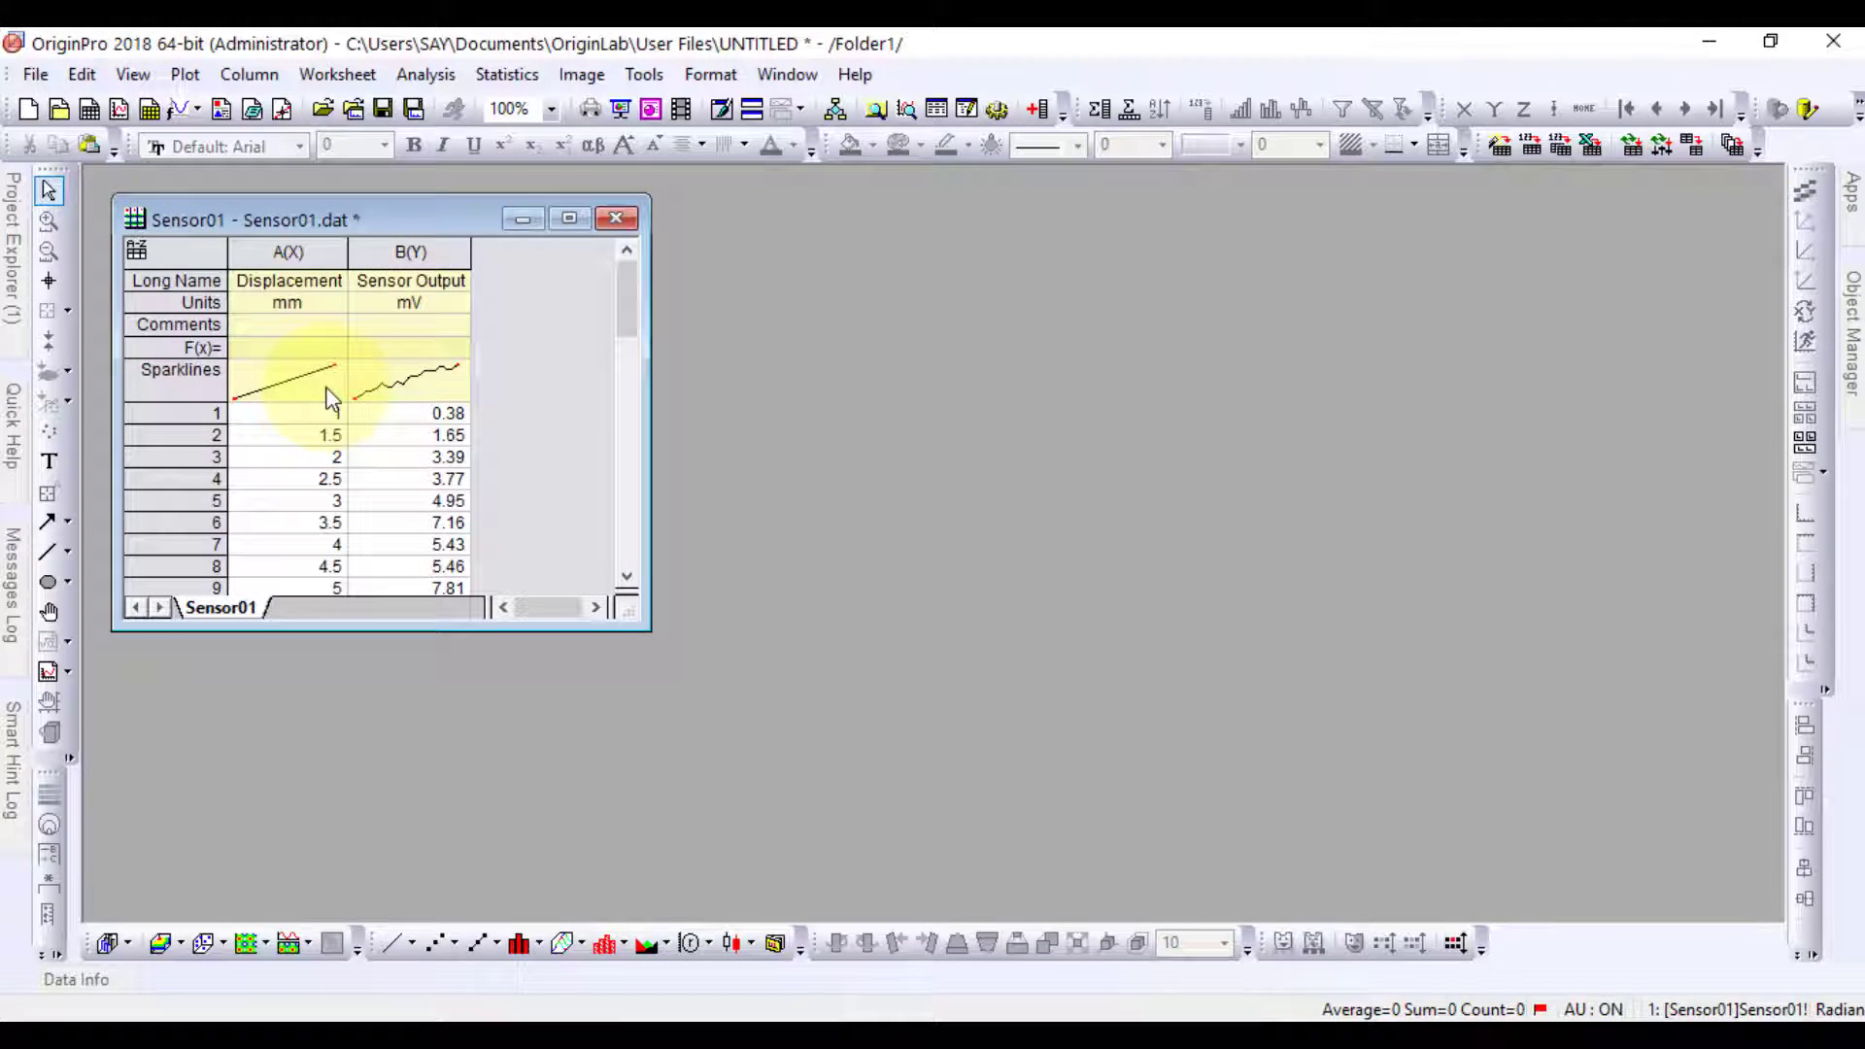
click(569, 218)
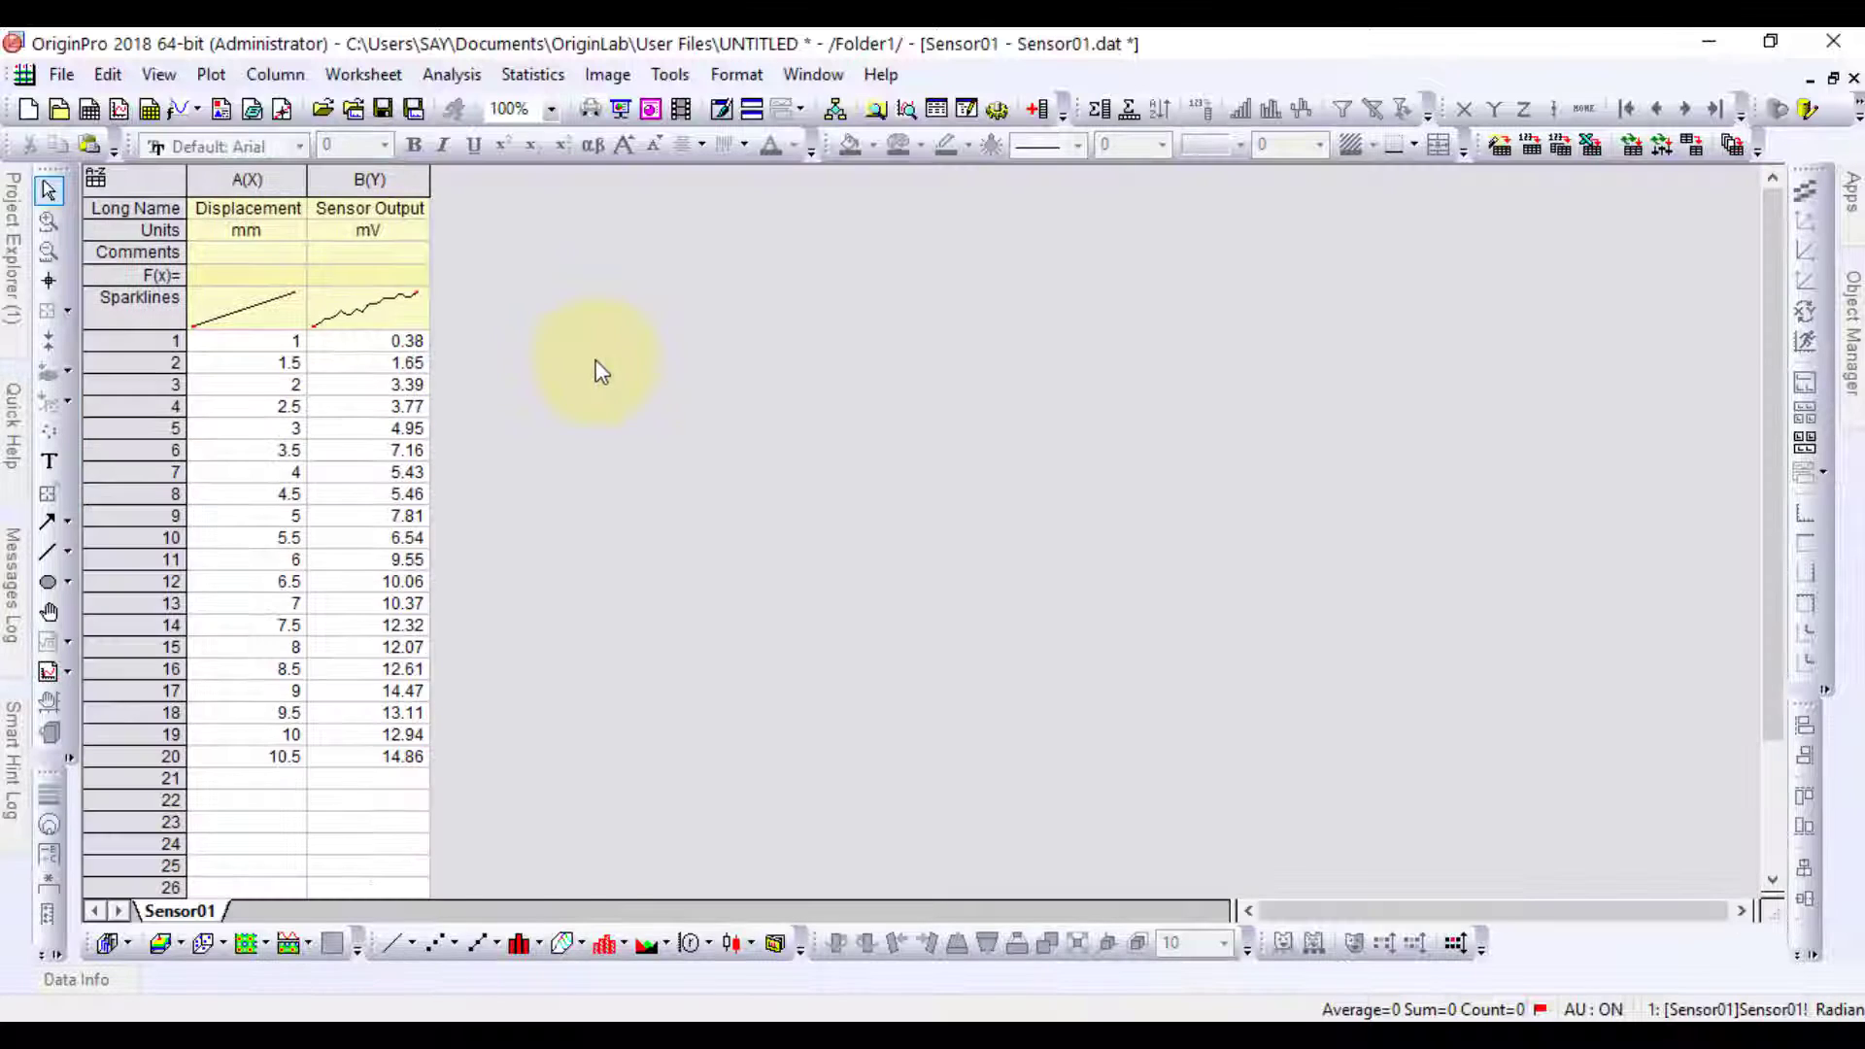
scroll(597, 369, up, 6)
scroll(601, 371, up, 1)
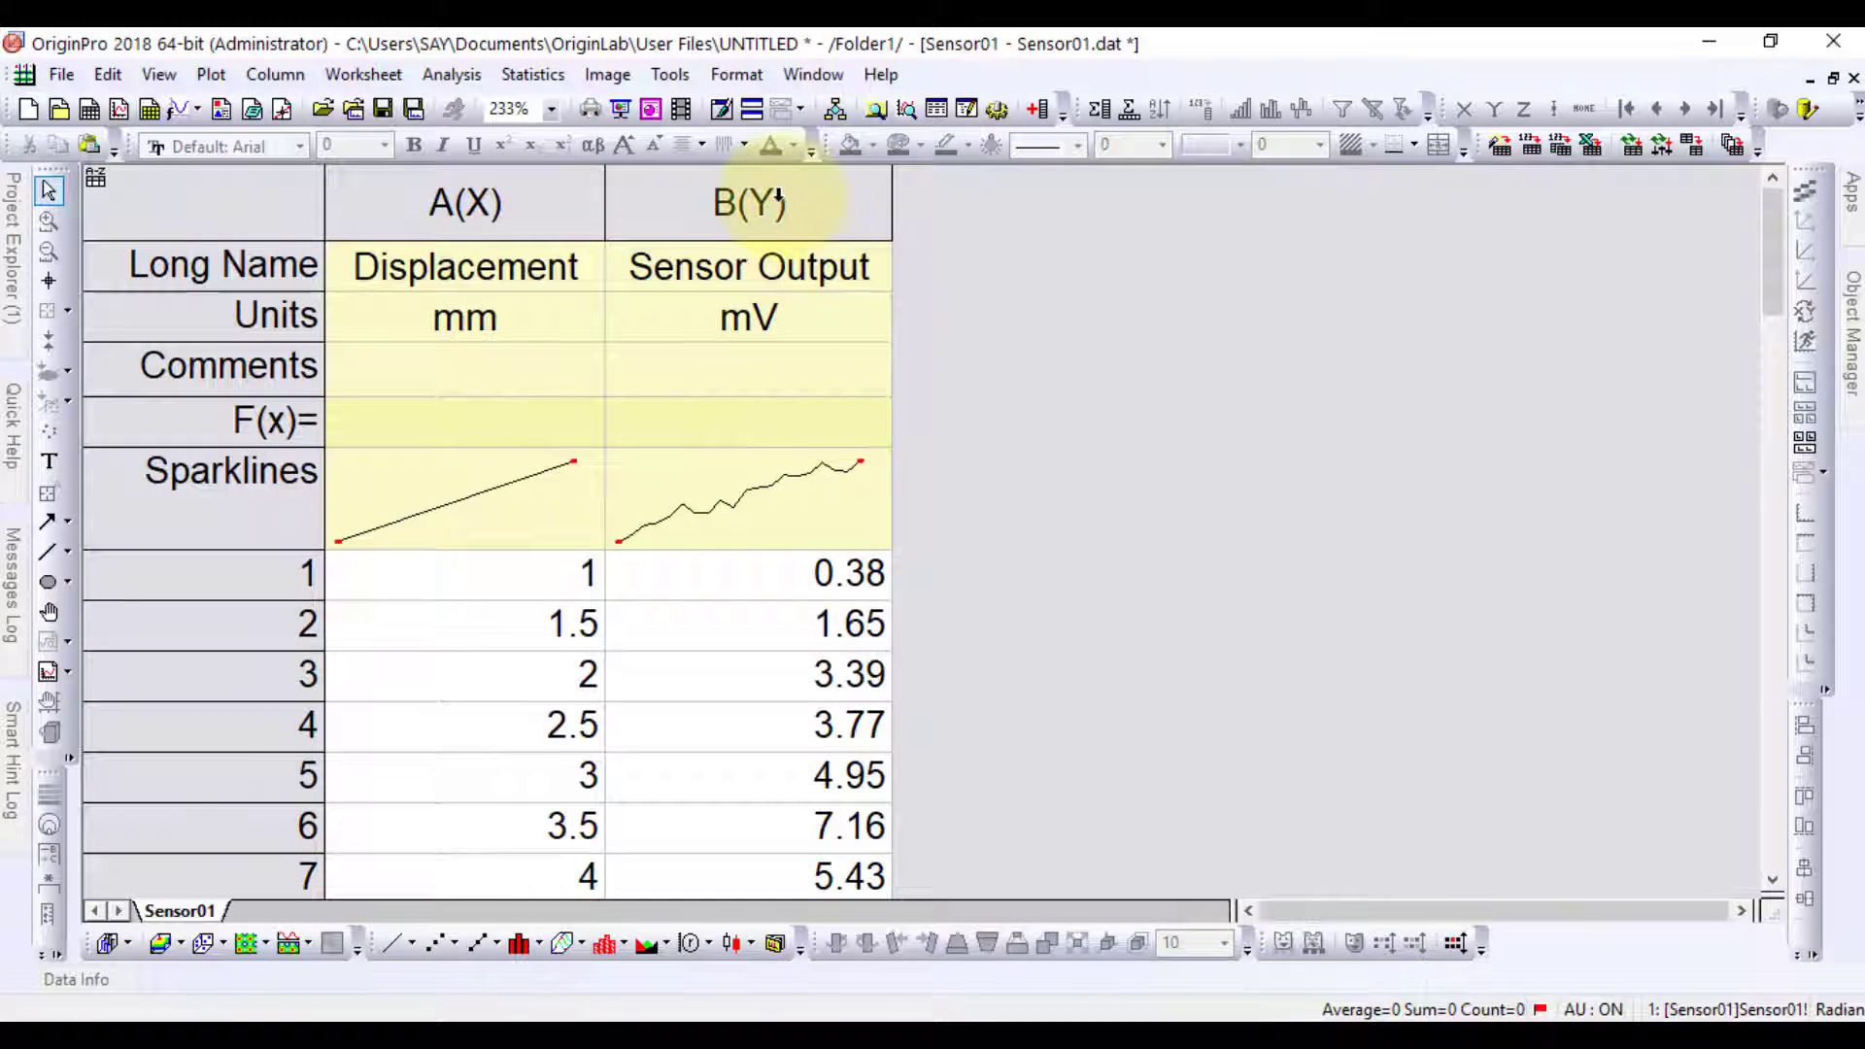
click(824, 194)
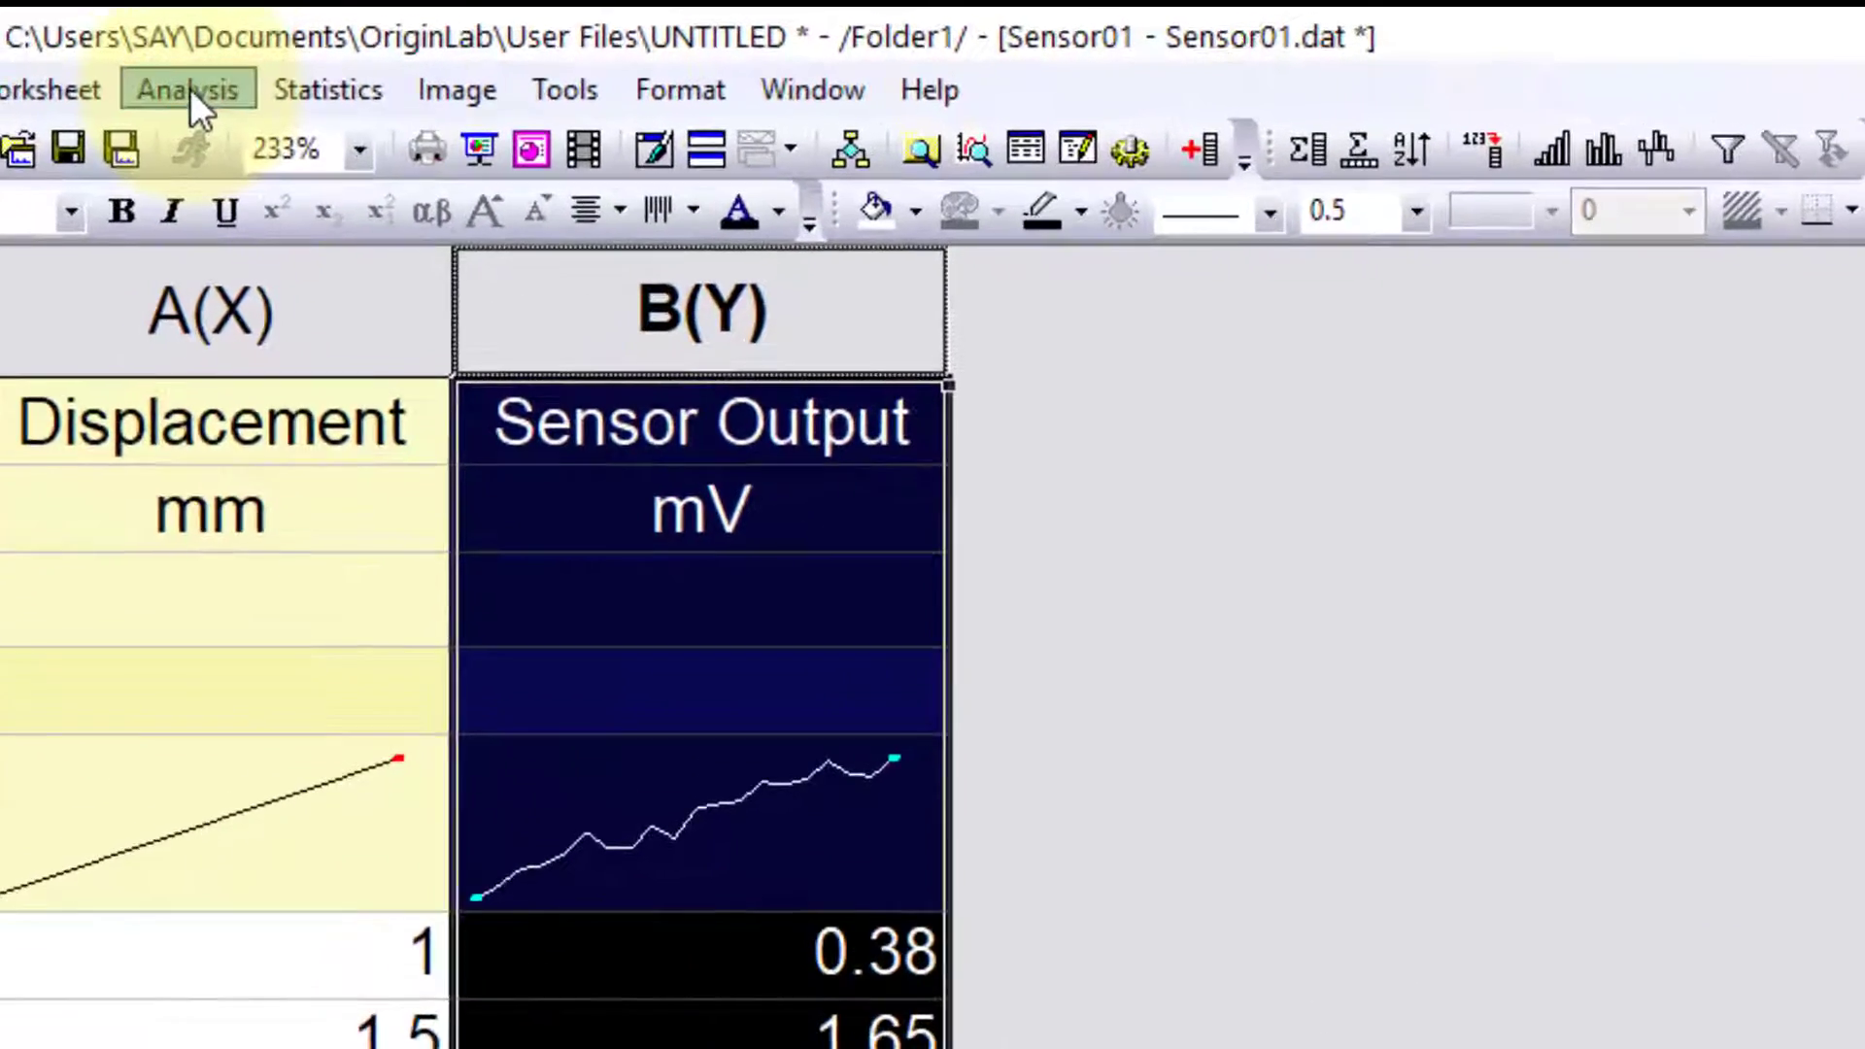
Run a Linear Fit from the full dialog with Recalculate set to Auto
click(451, 74)
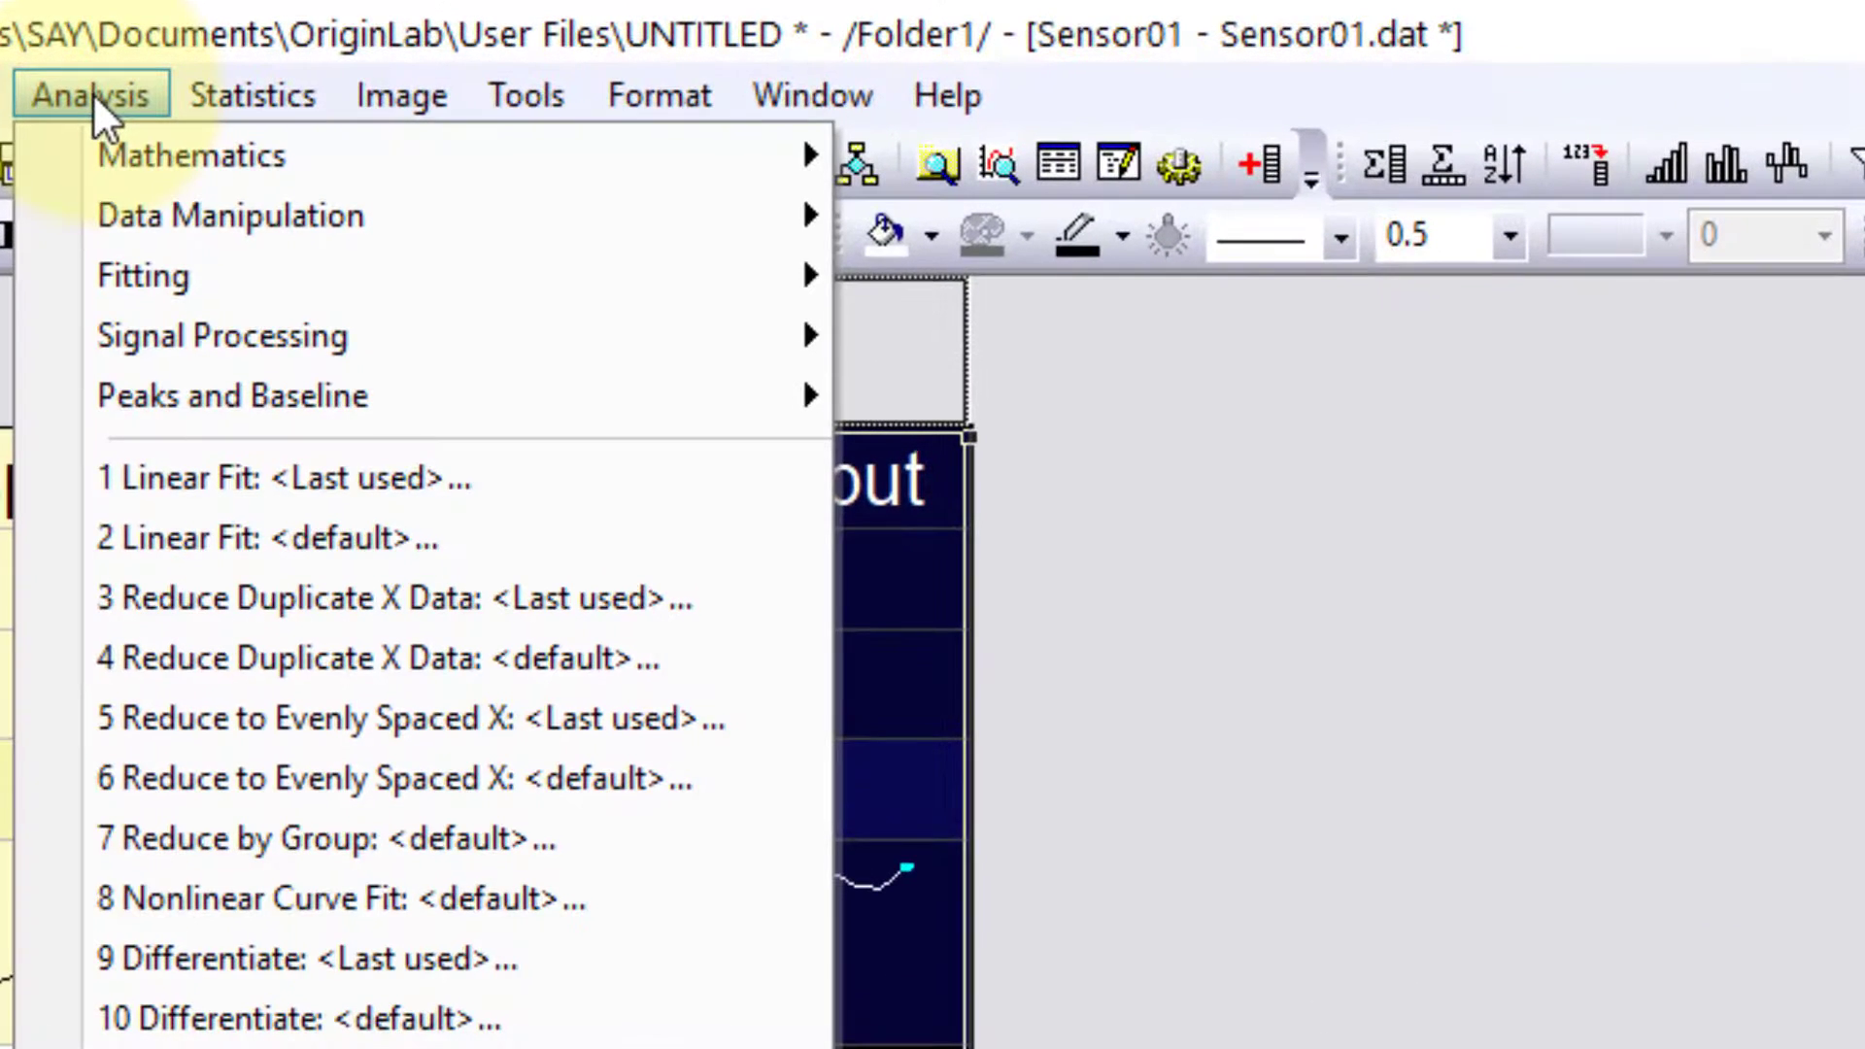
mouse_move(109, 274)
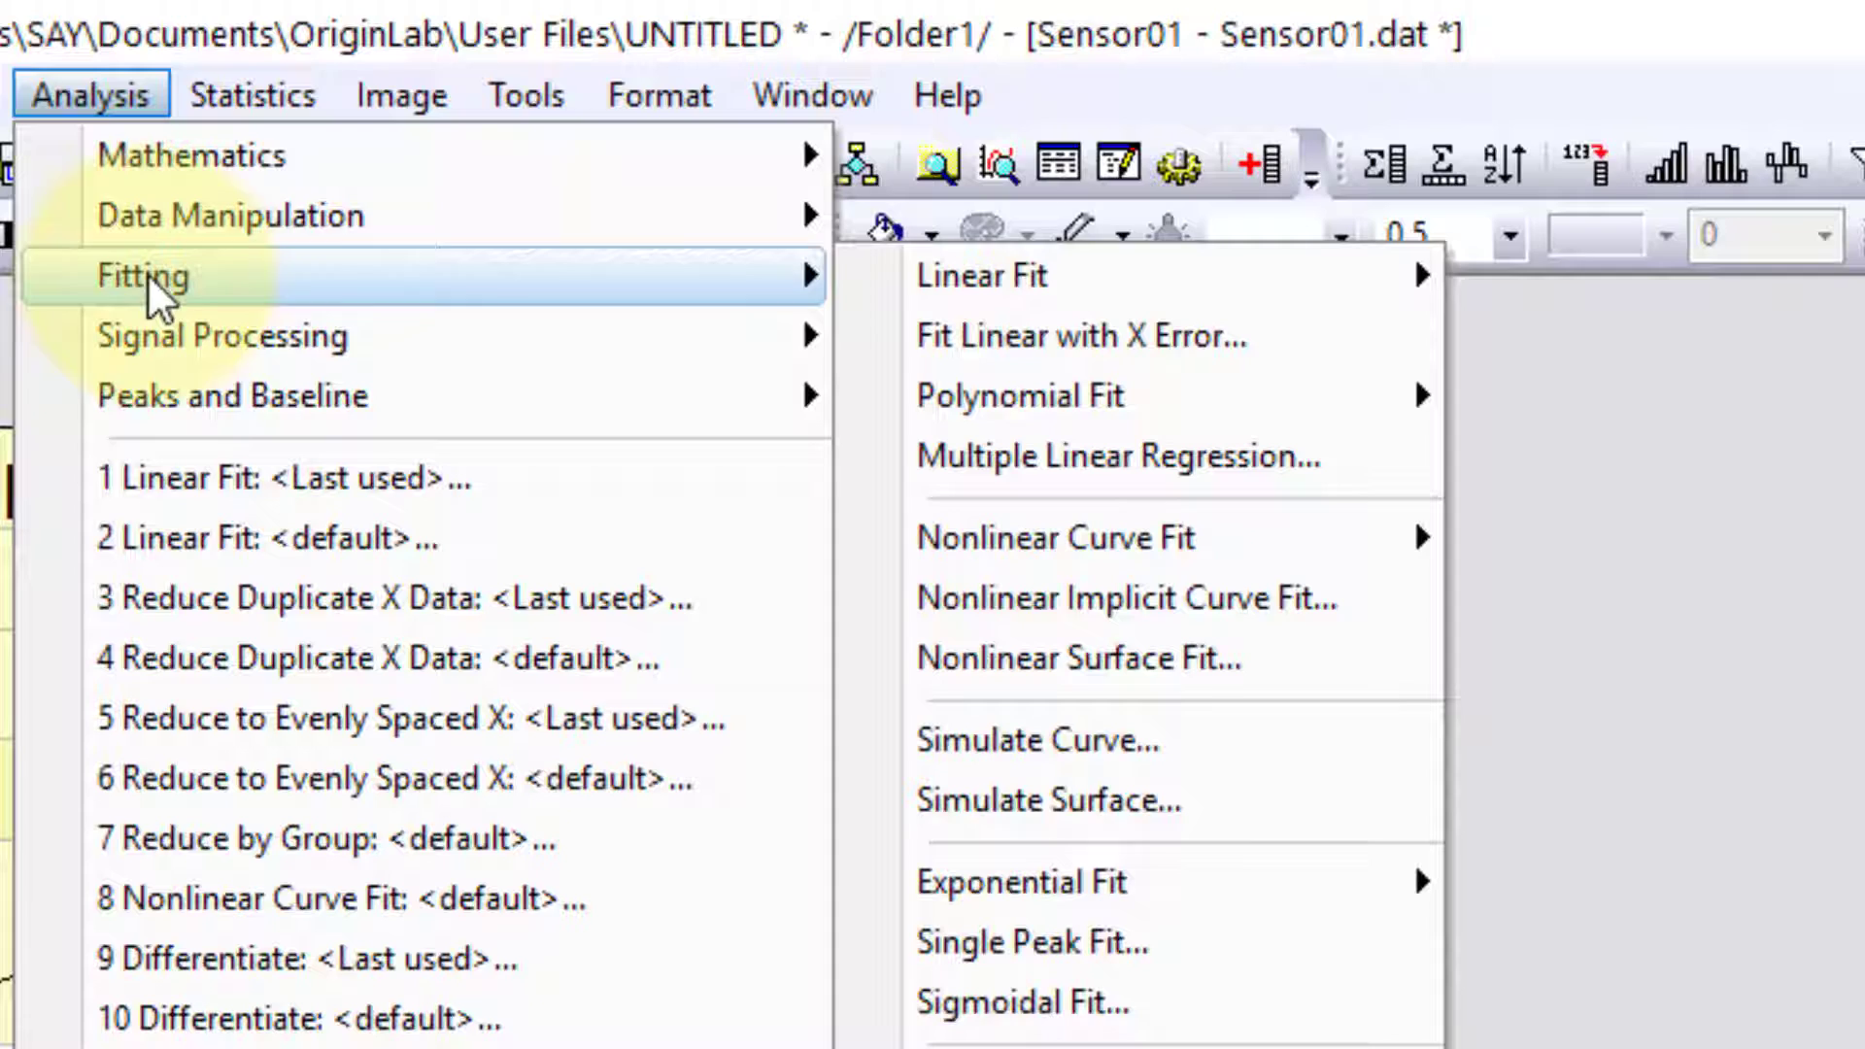
mouse_move(994, 284)
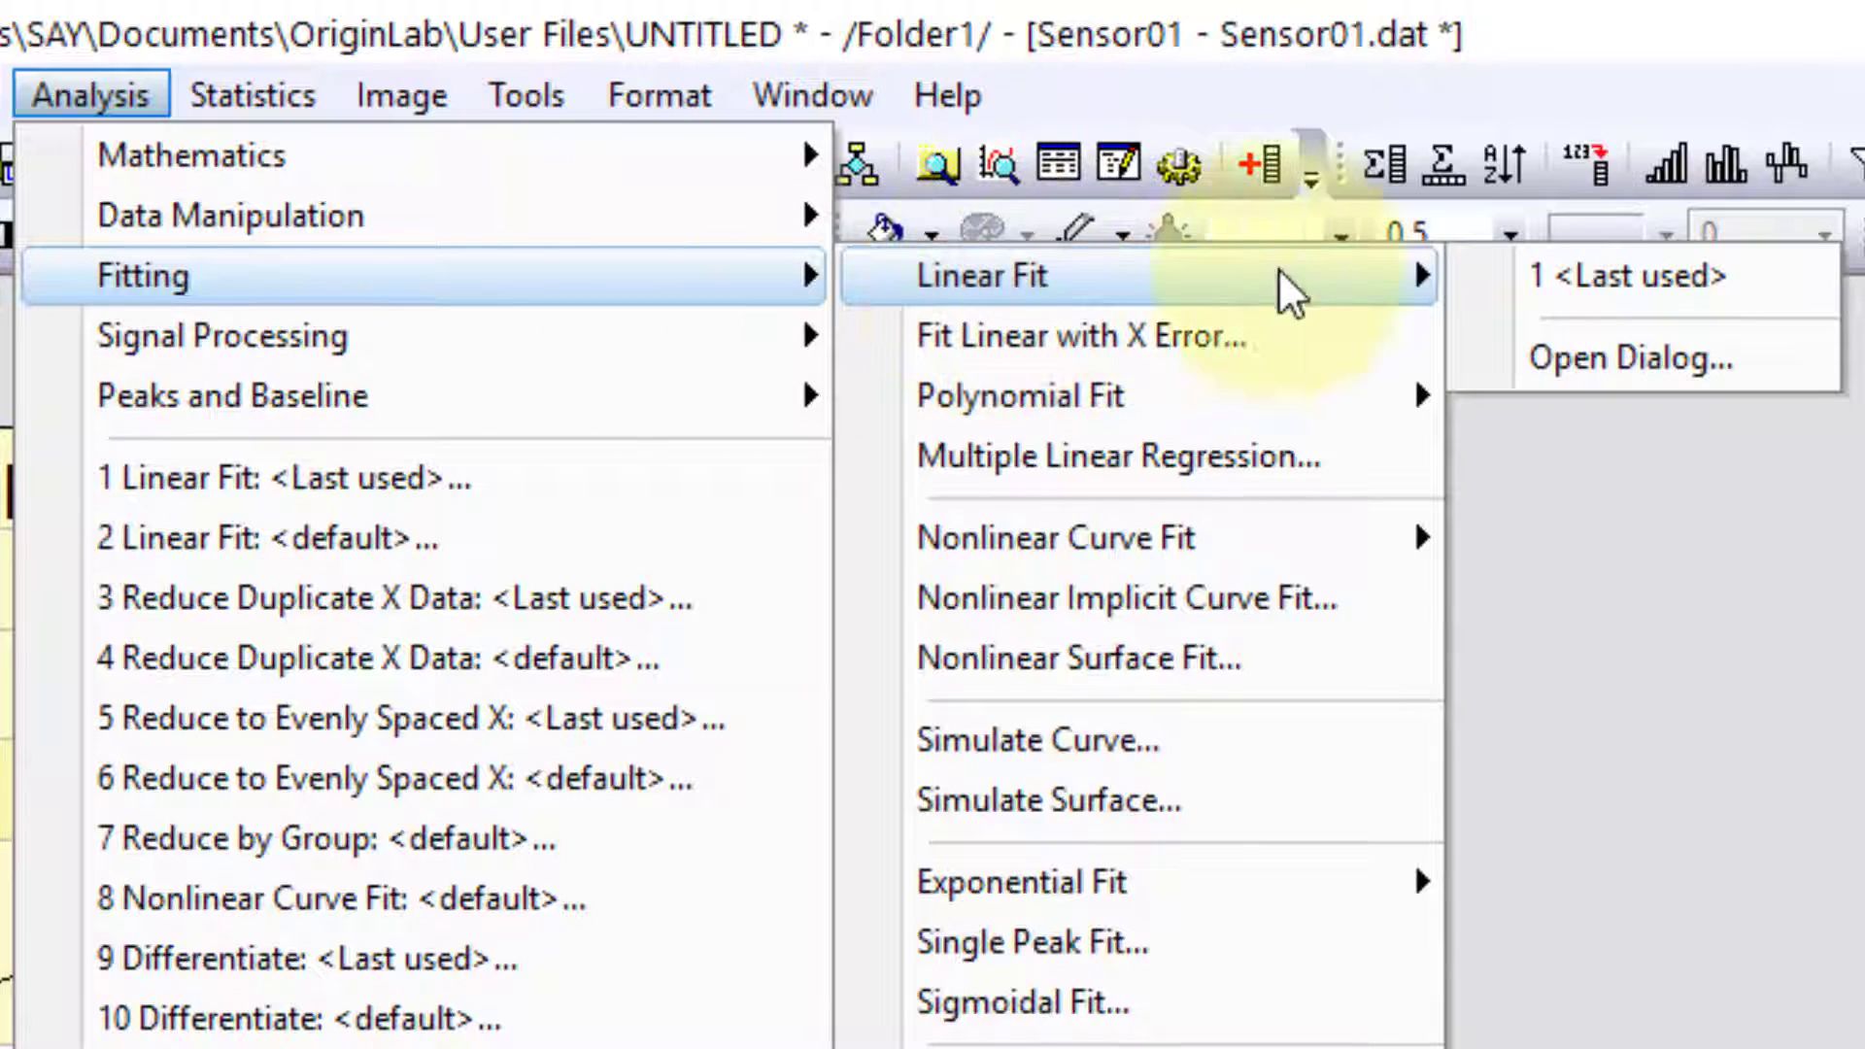
click(1546, 357)
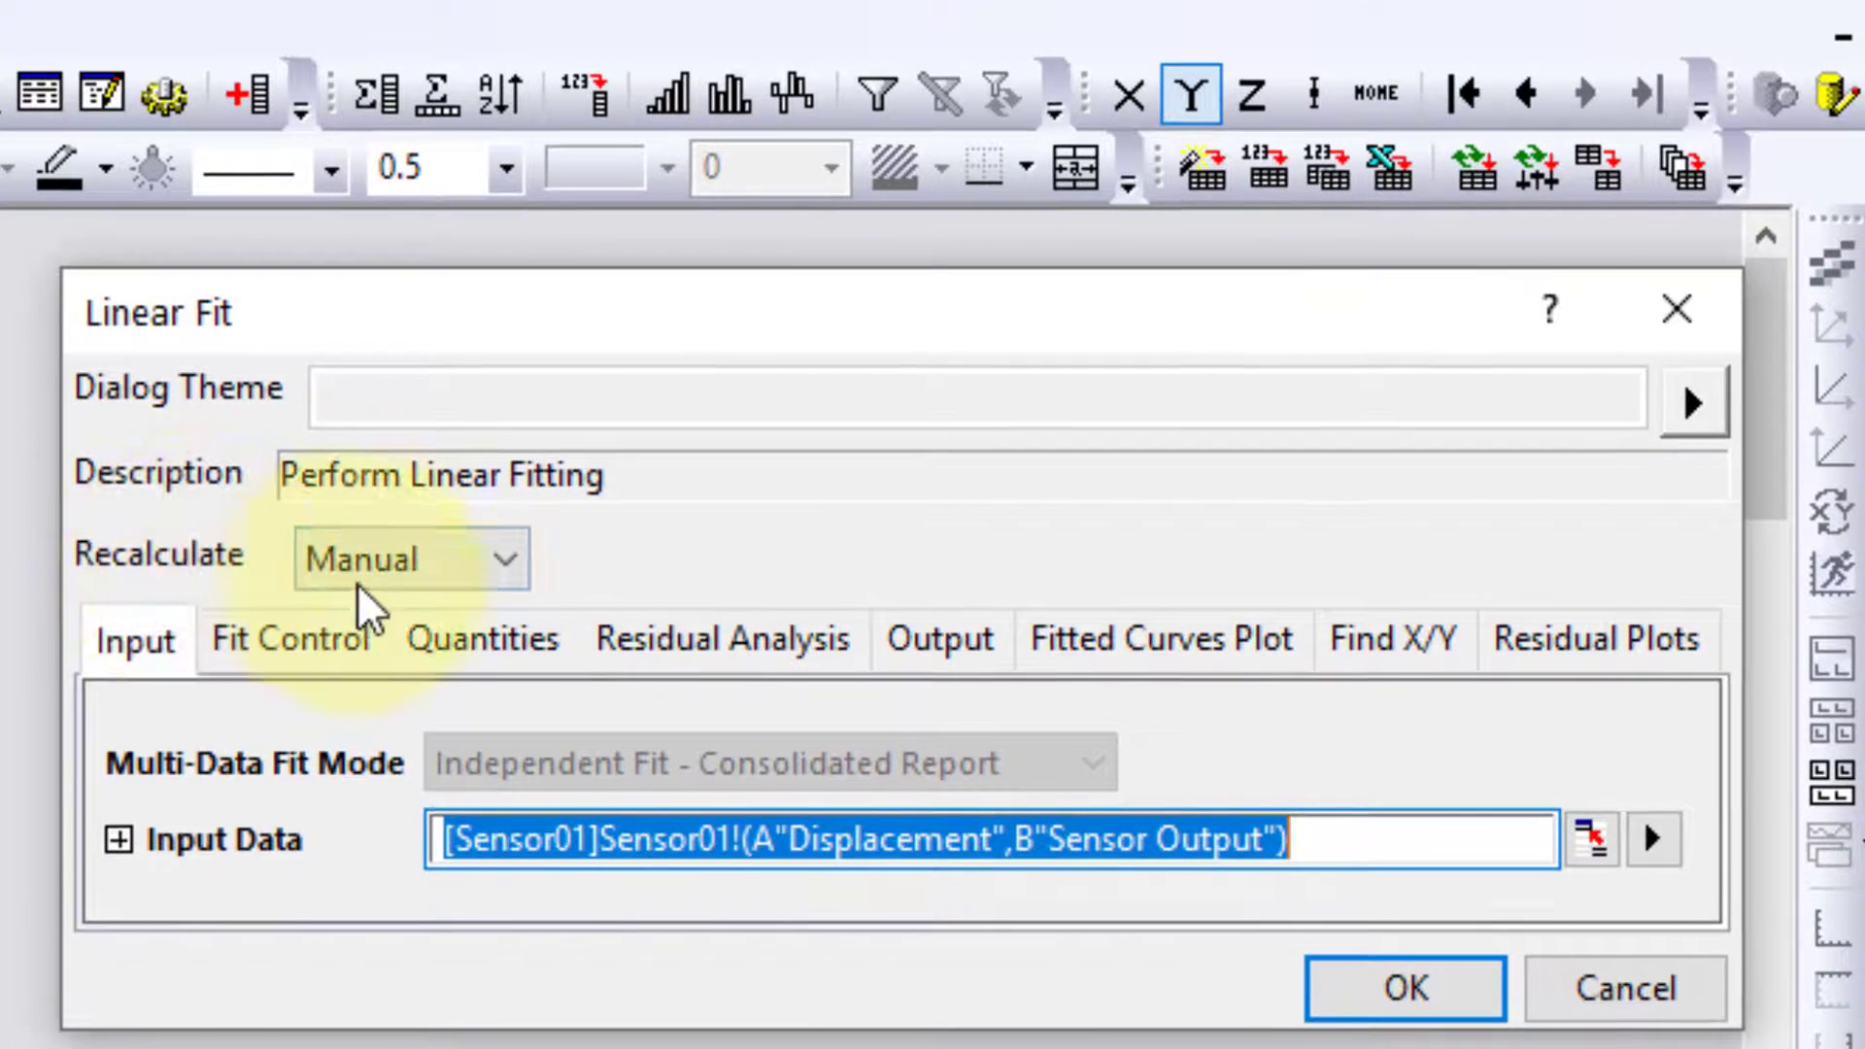
click(383, 559)
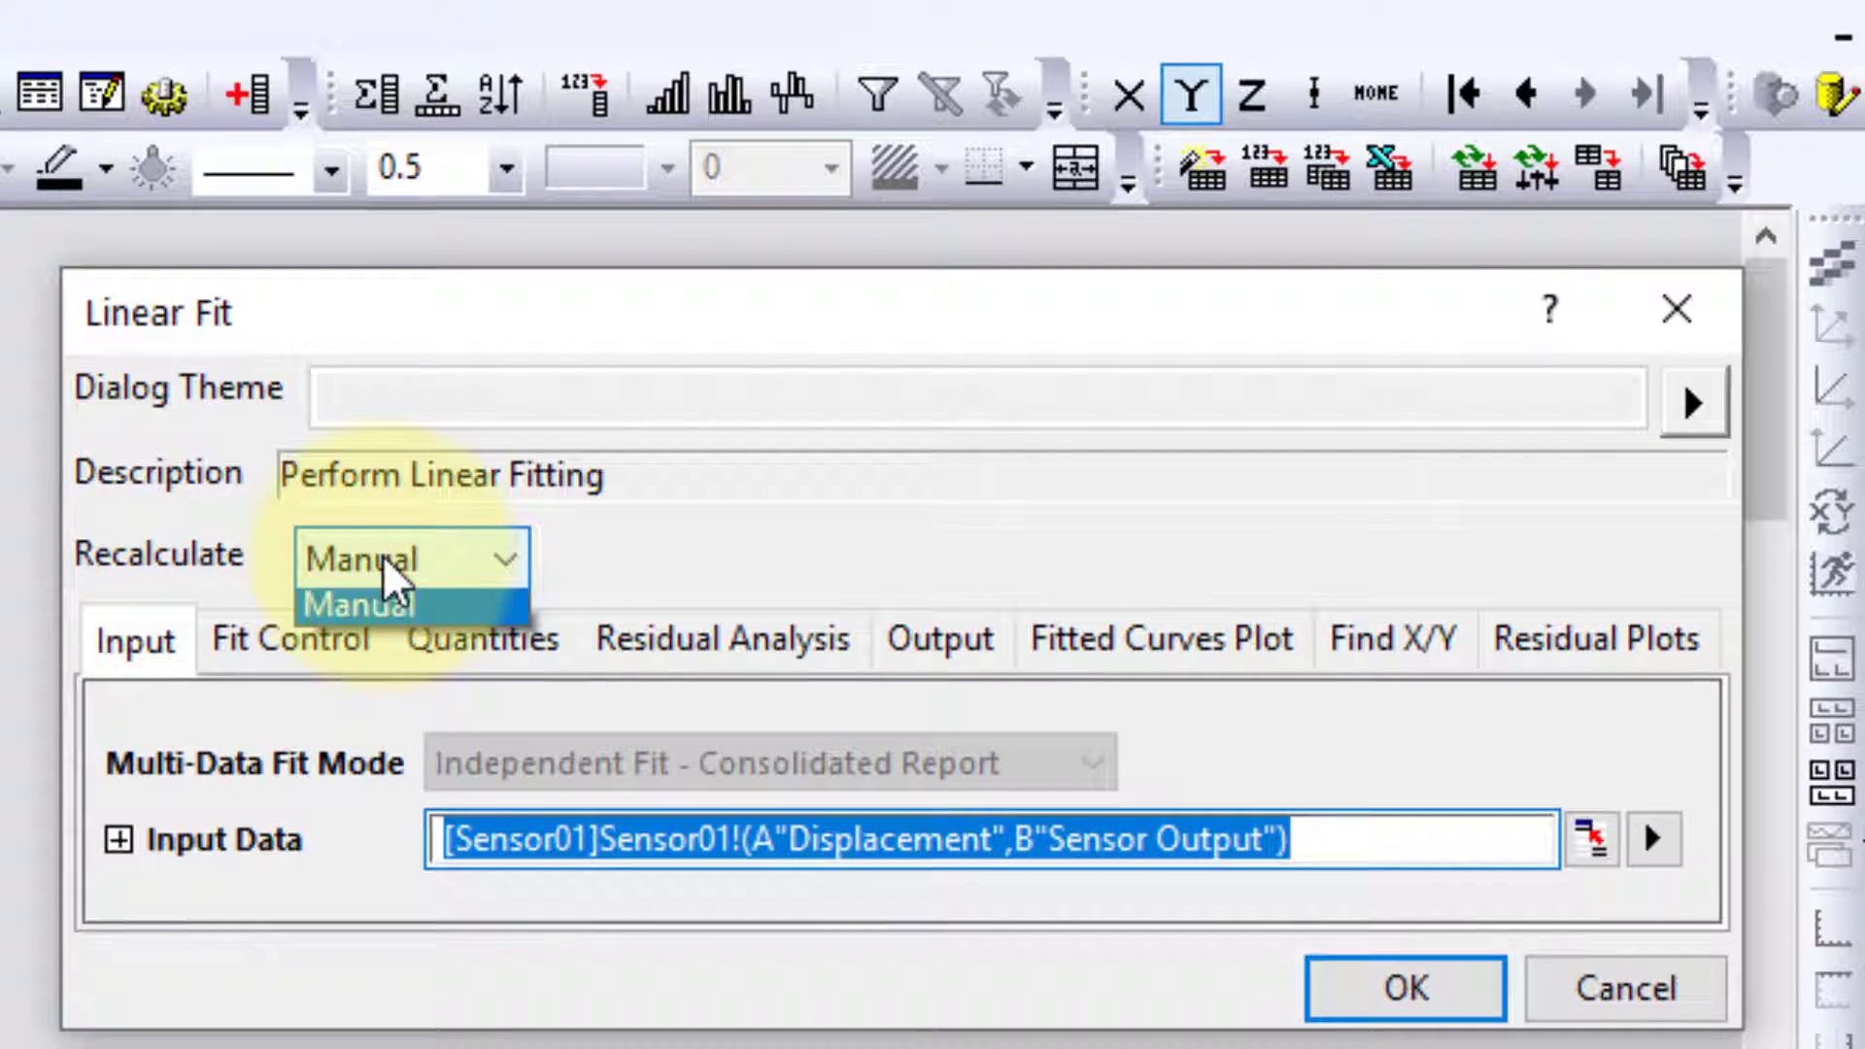
click(383, 655)
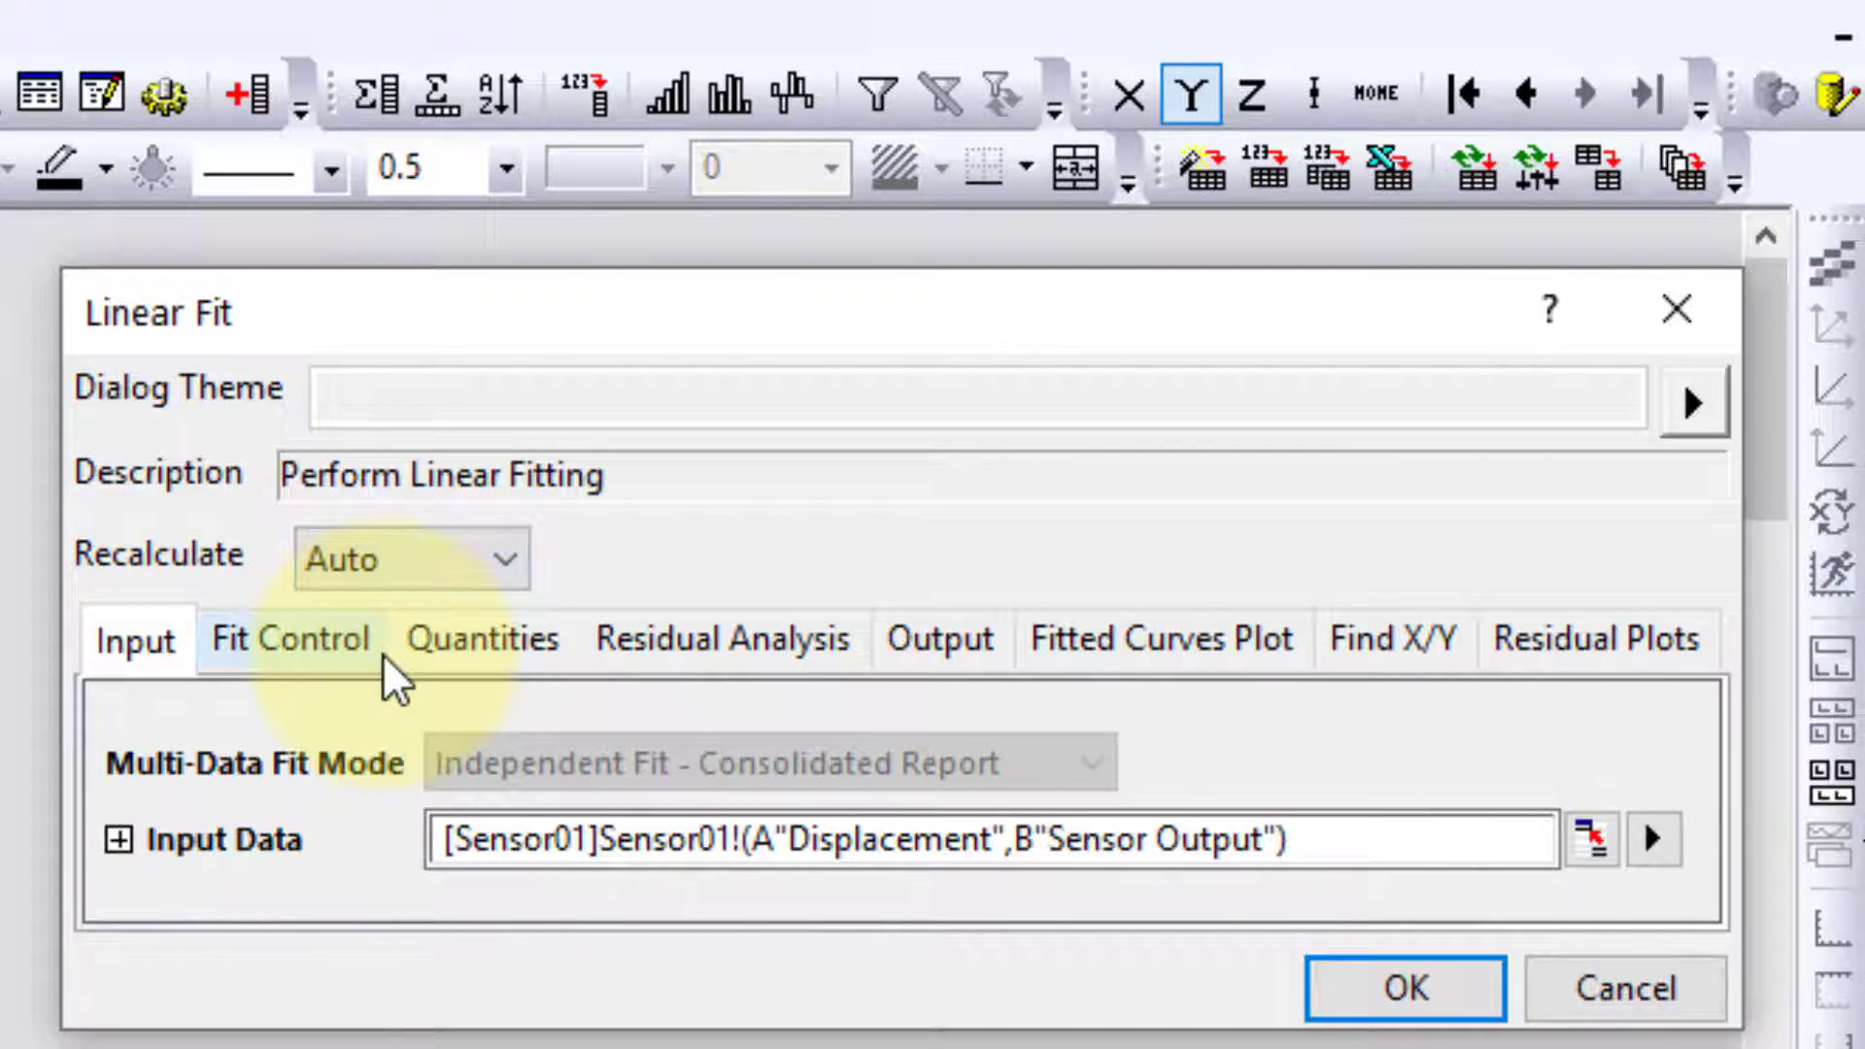
click(1413, 992)
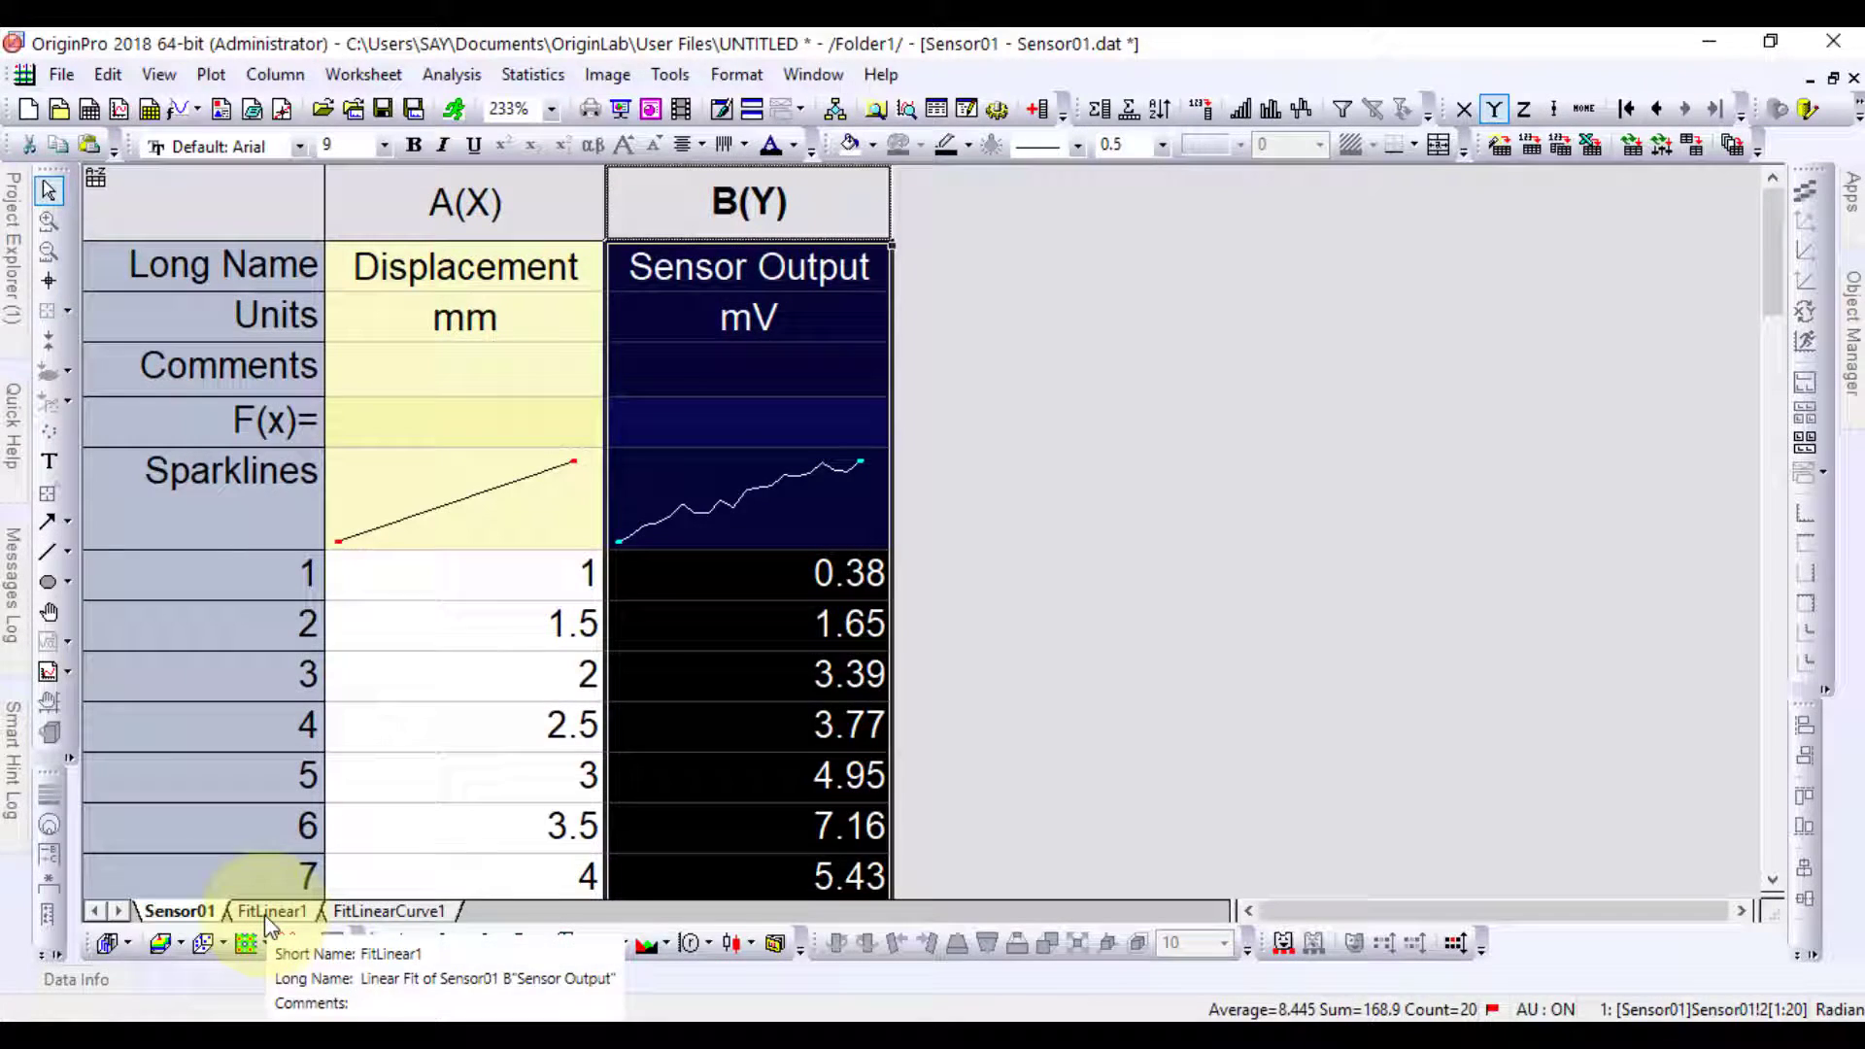
Show the FitLinear1 sheet and scroll down its report to the Fitted Curves Plot
click(264, 918)
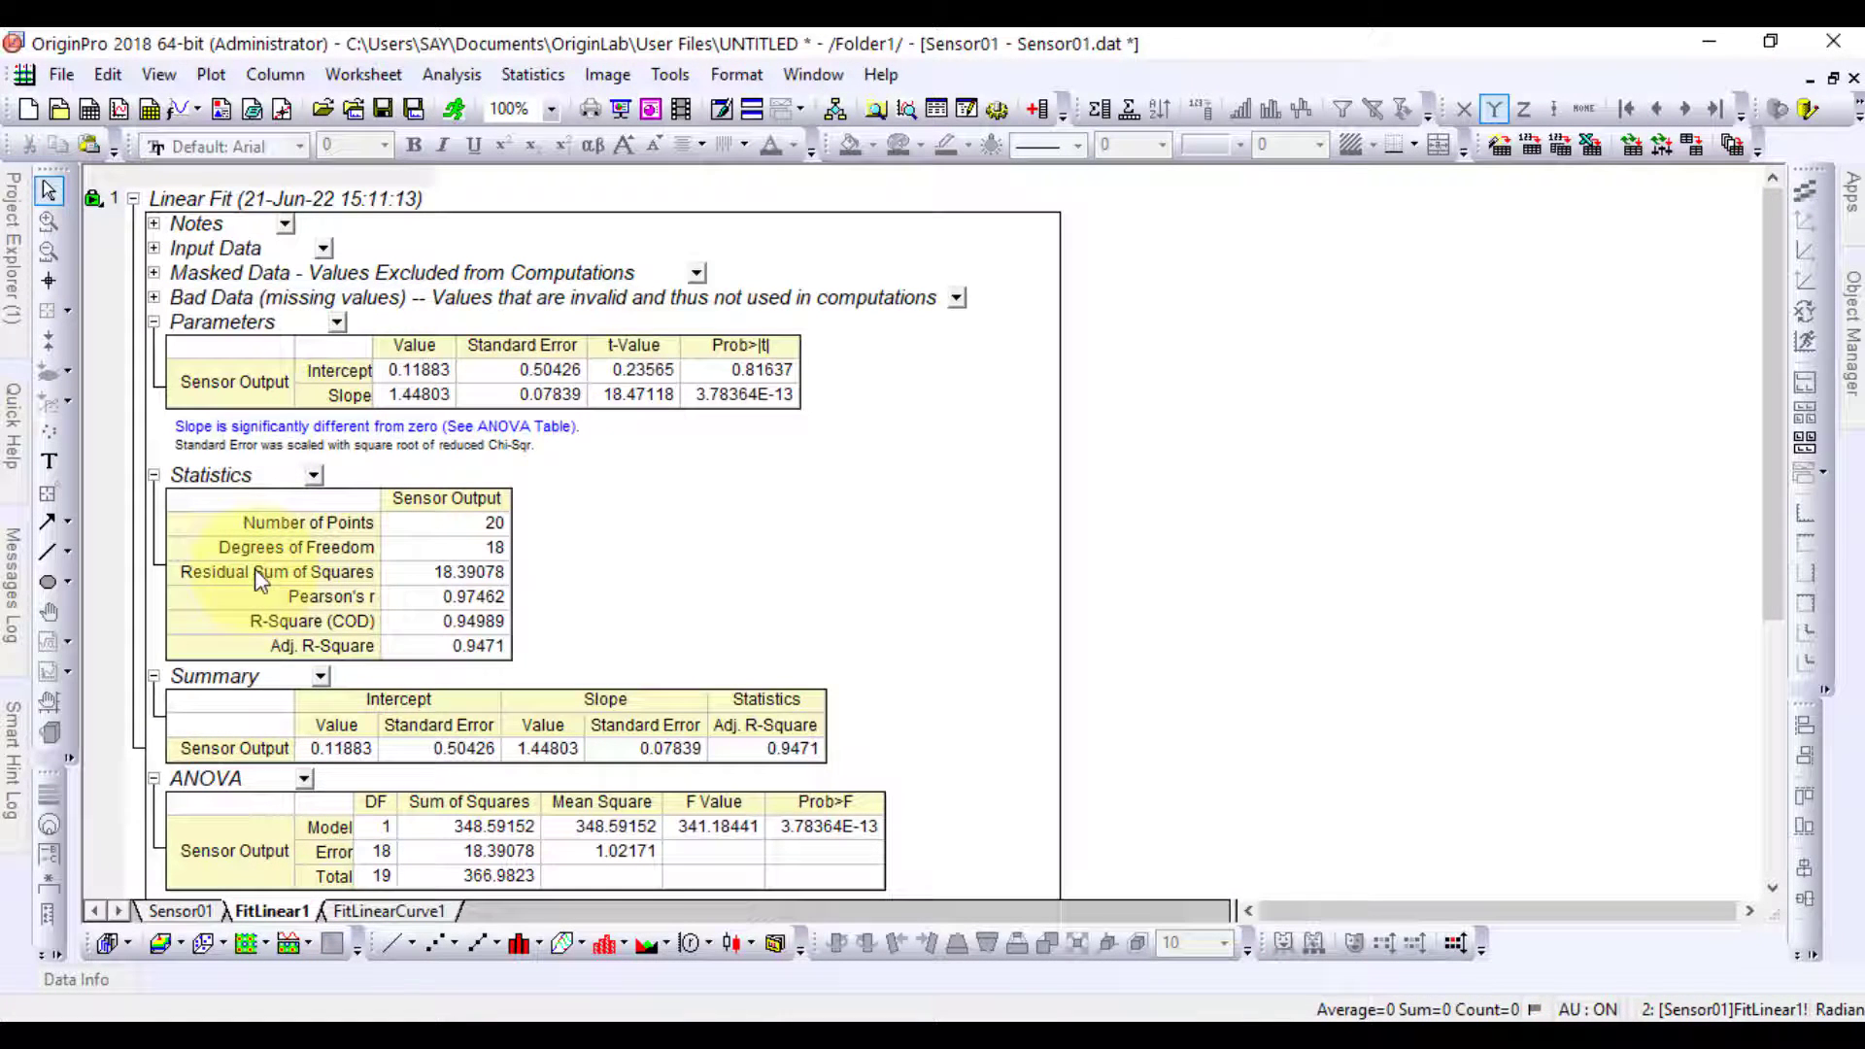
scroll(627, 580, down, 5)
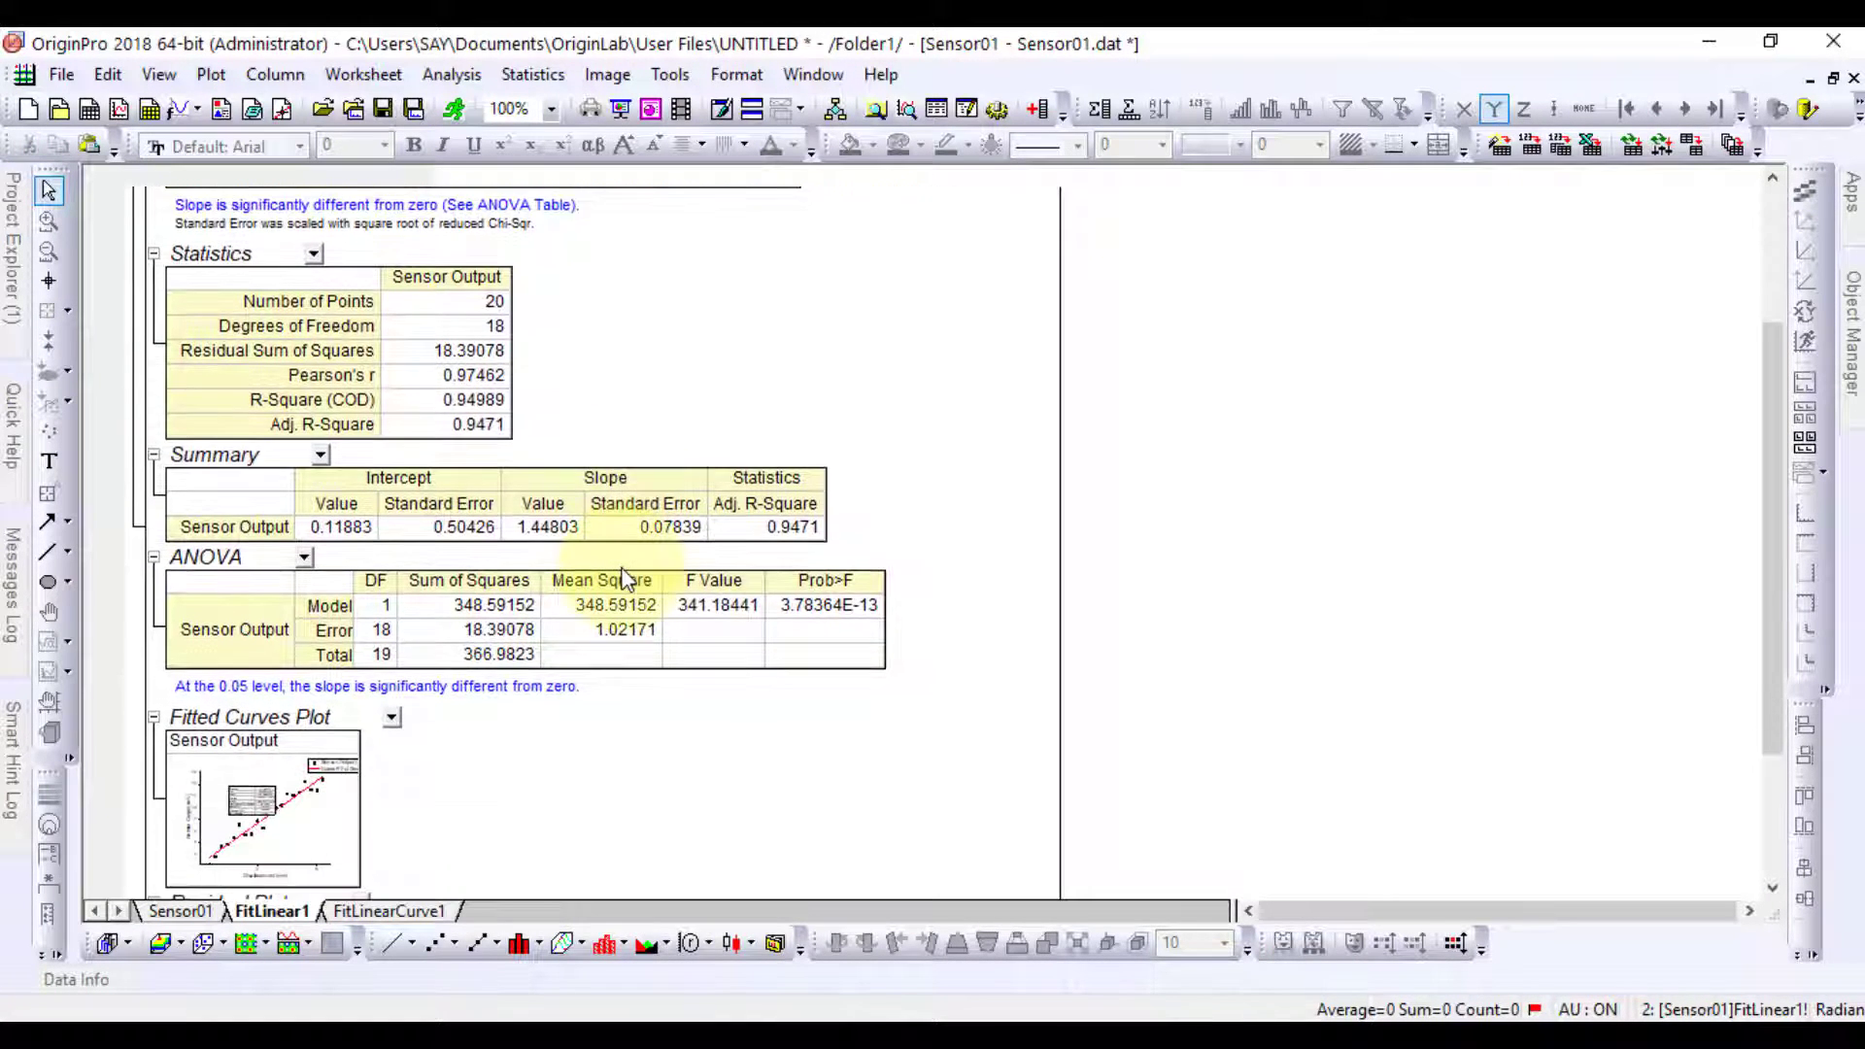
scroll(627, 579, down, 1)
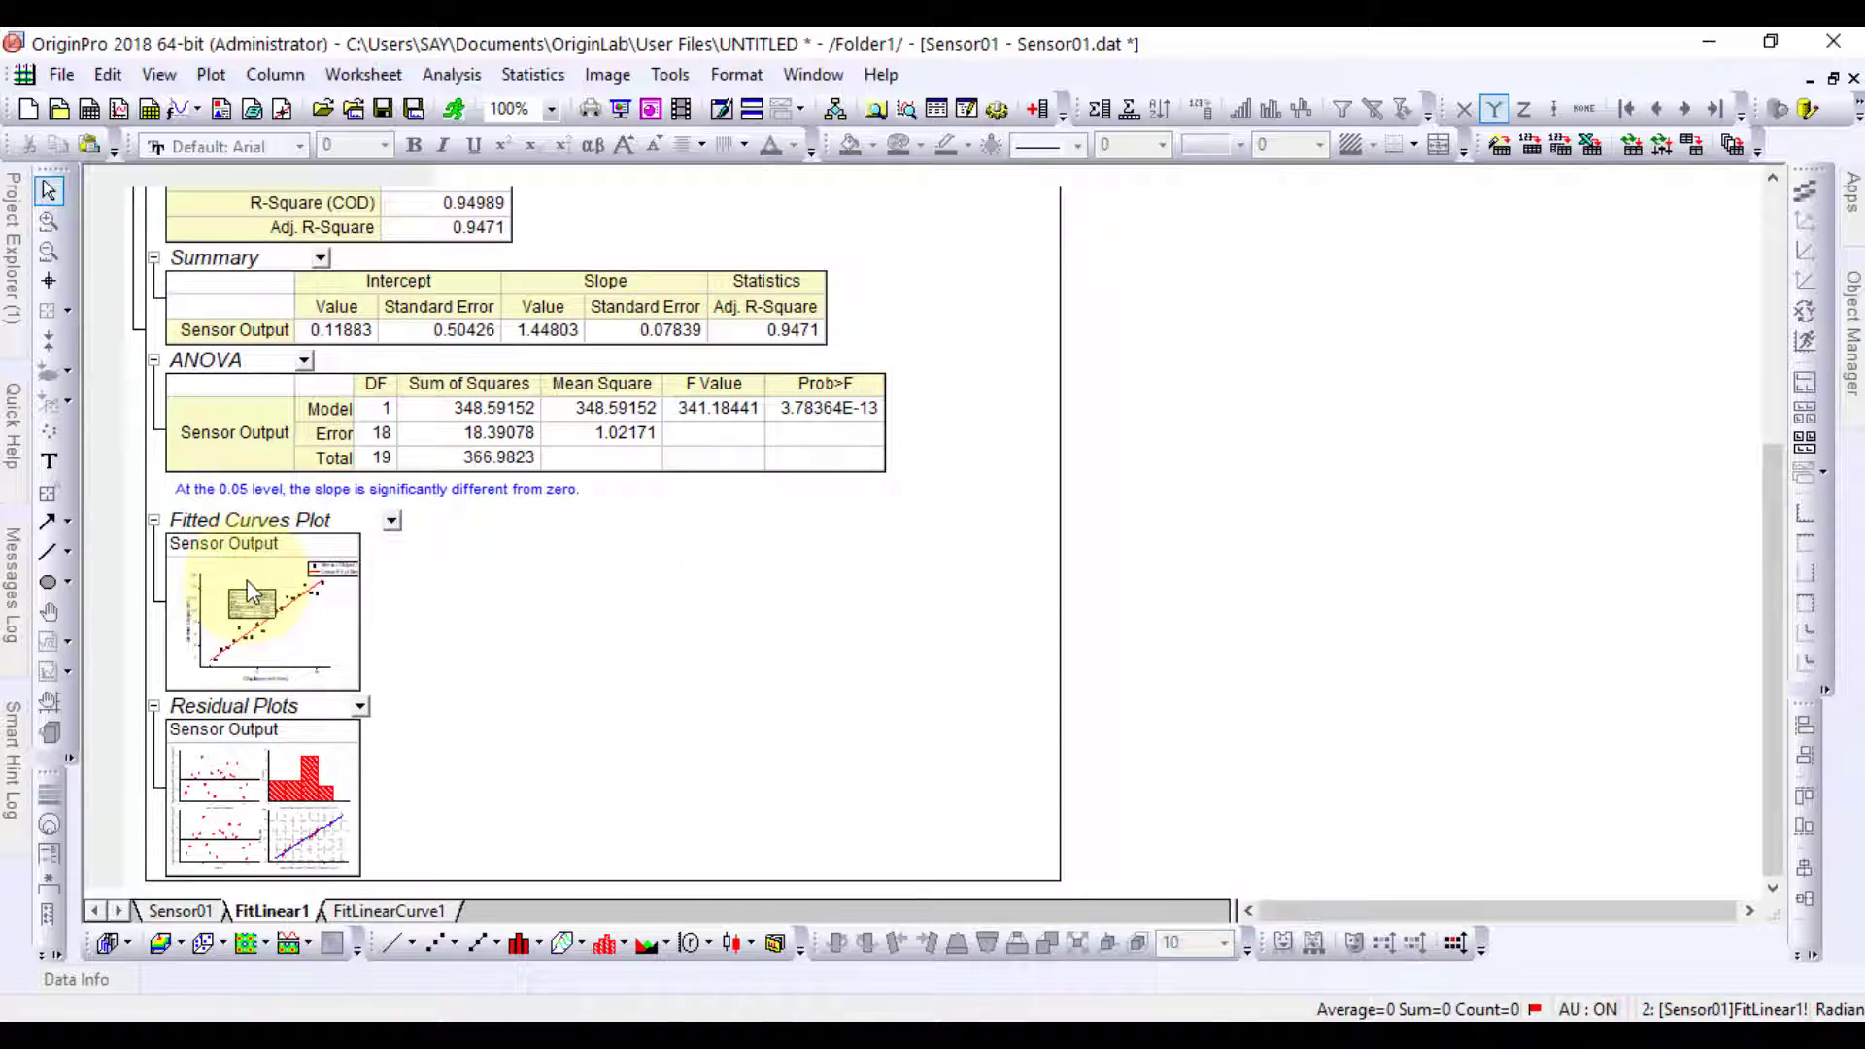
Open the Fitted Curves graph and move an enlarged fit-results table to the upper left
double_click(285, 643)
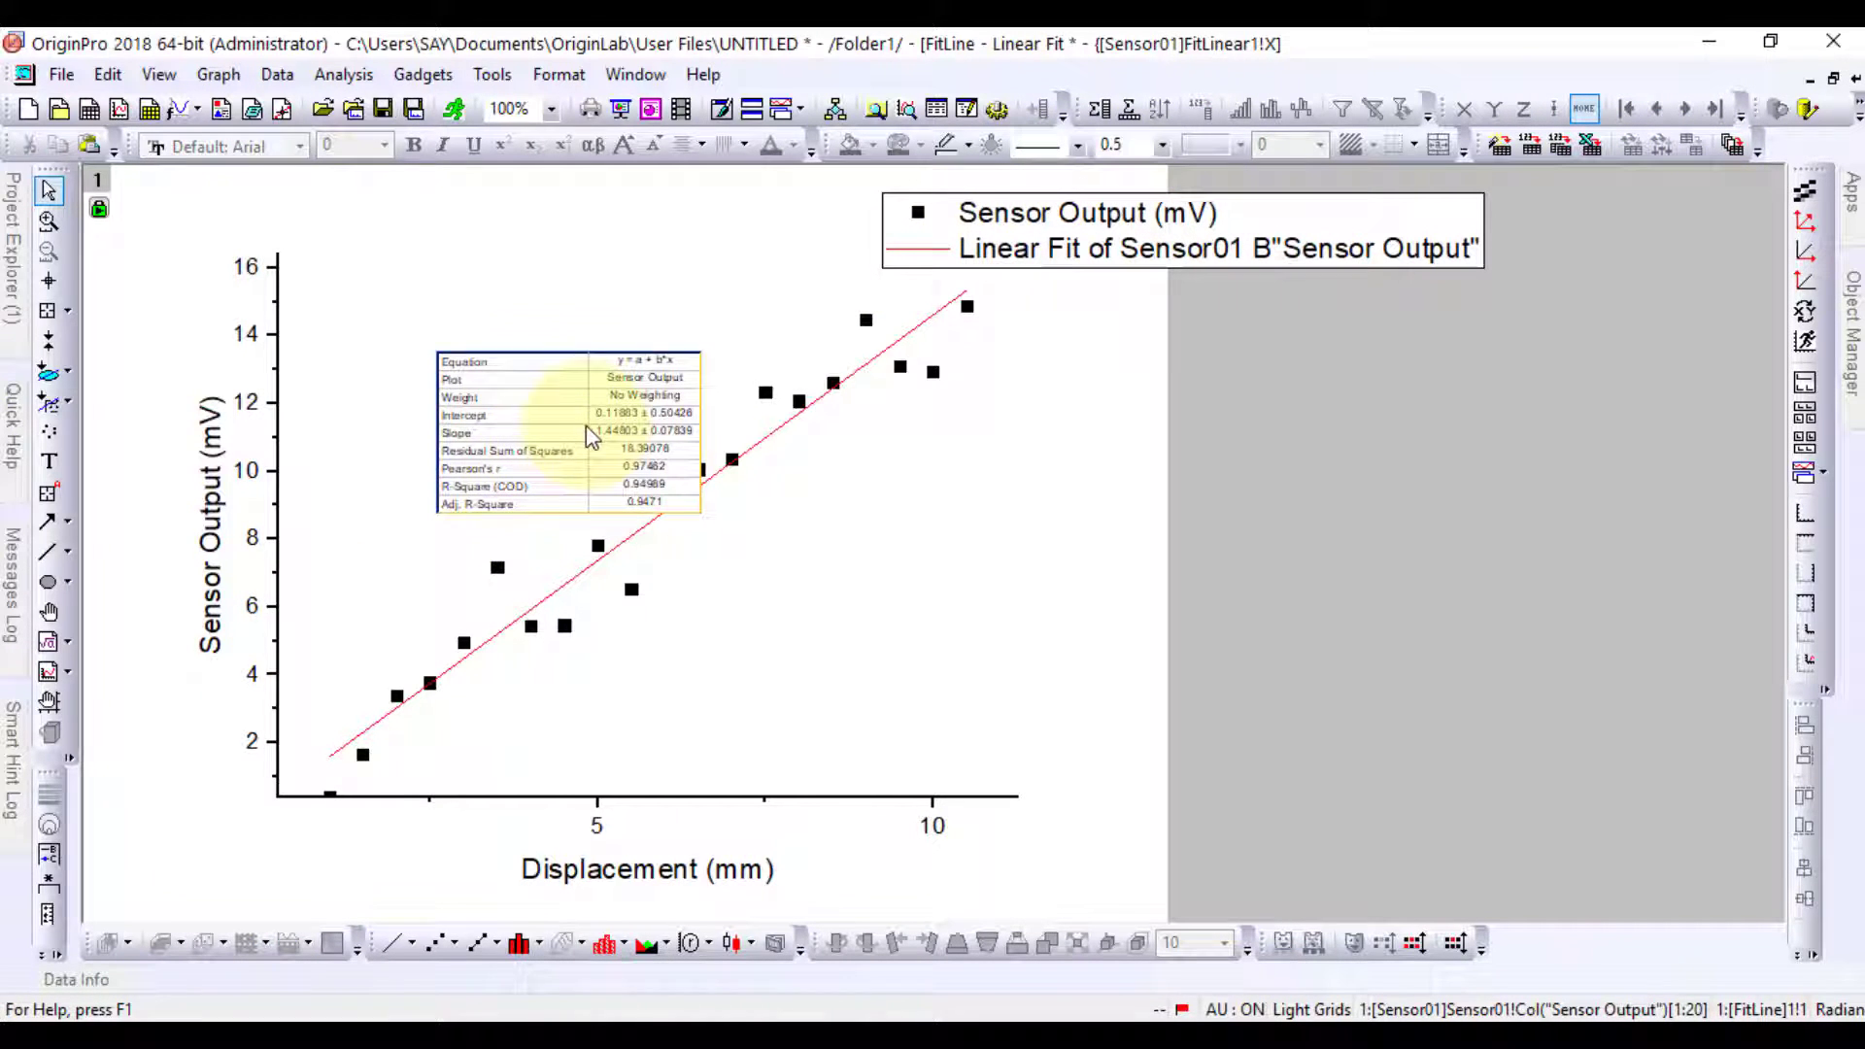
drag(587, 425, 436, 331)
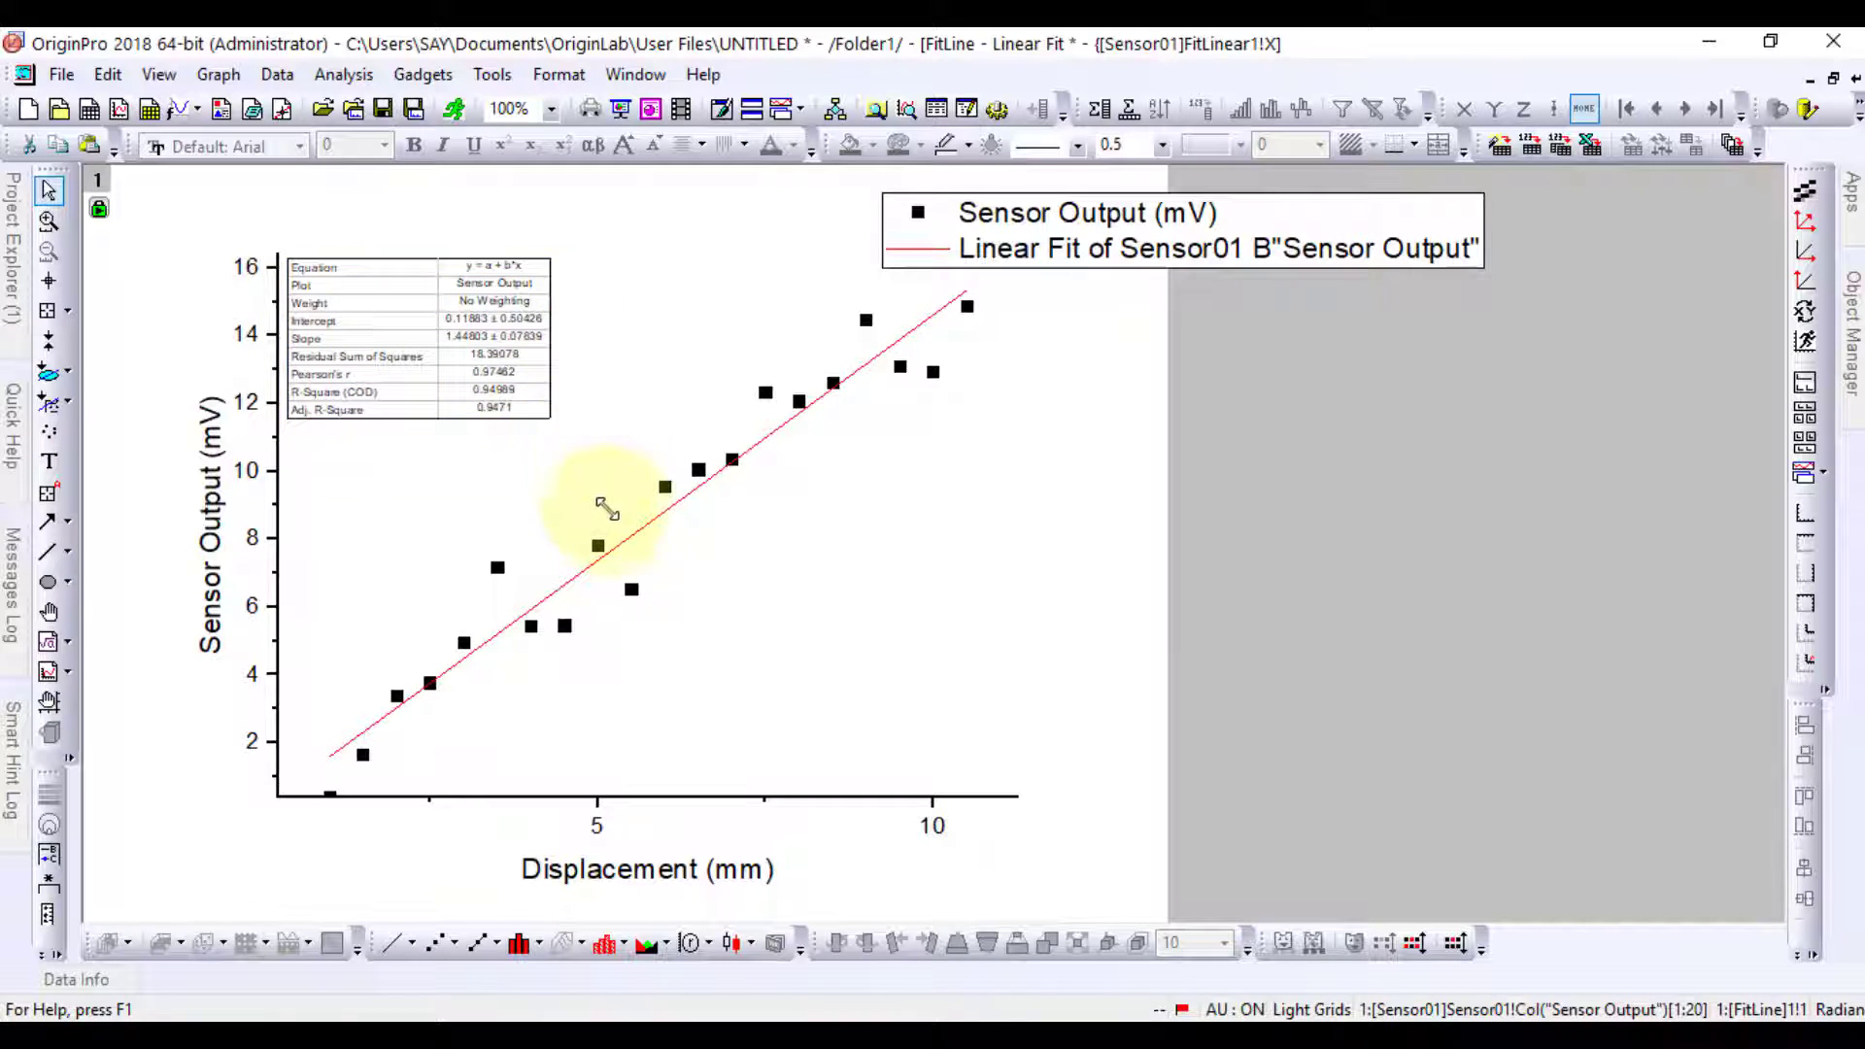
drag(607, 507, 639, 512)
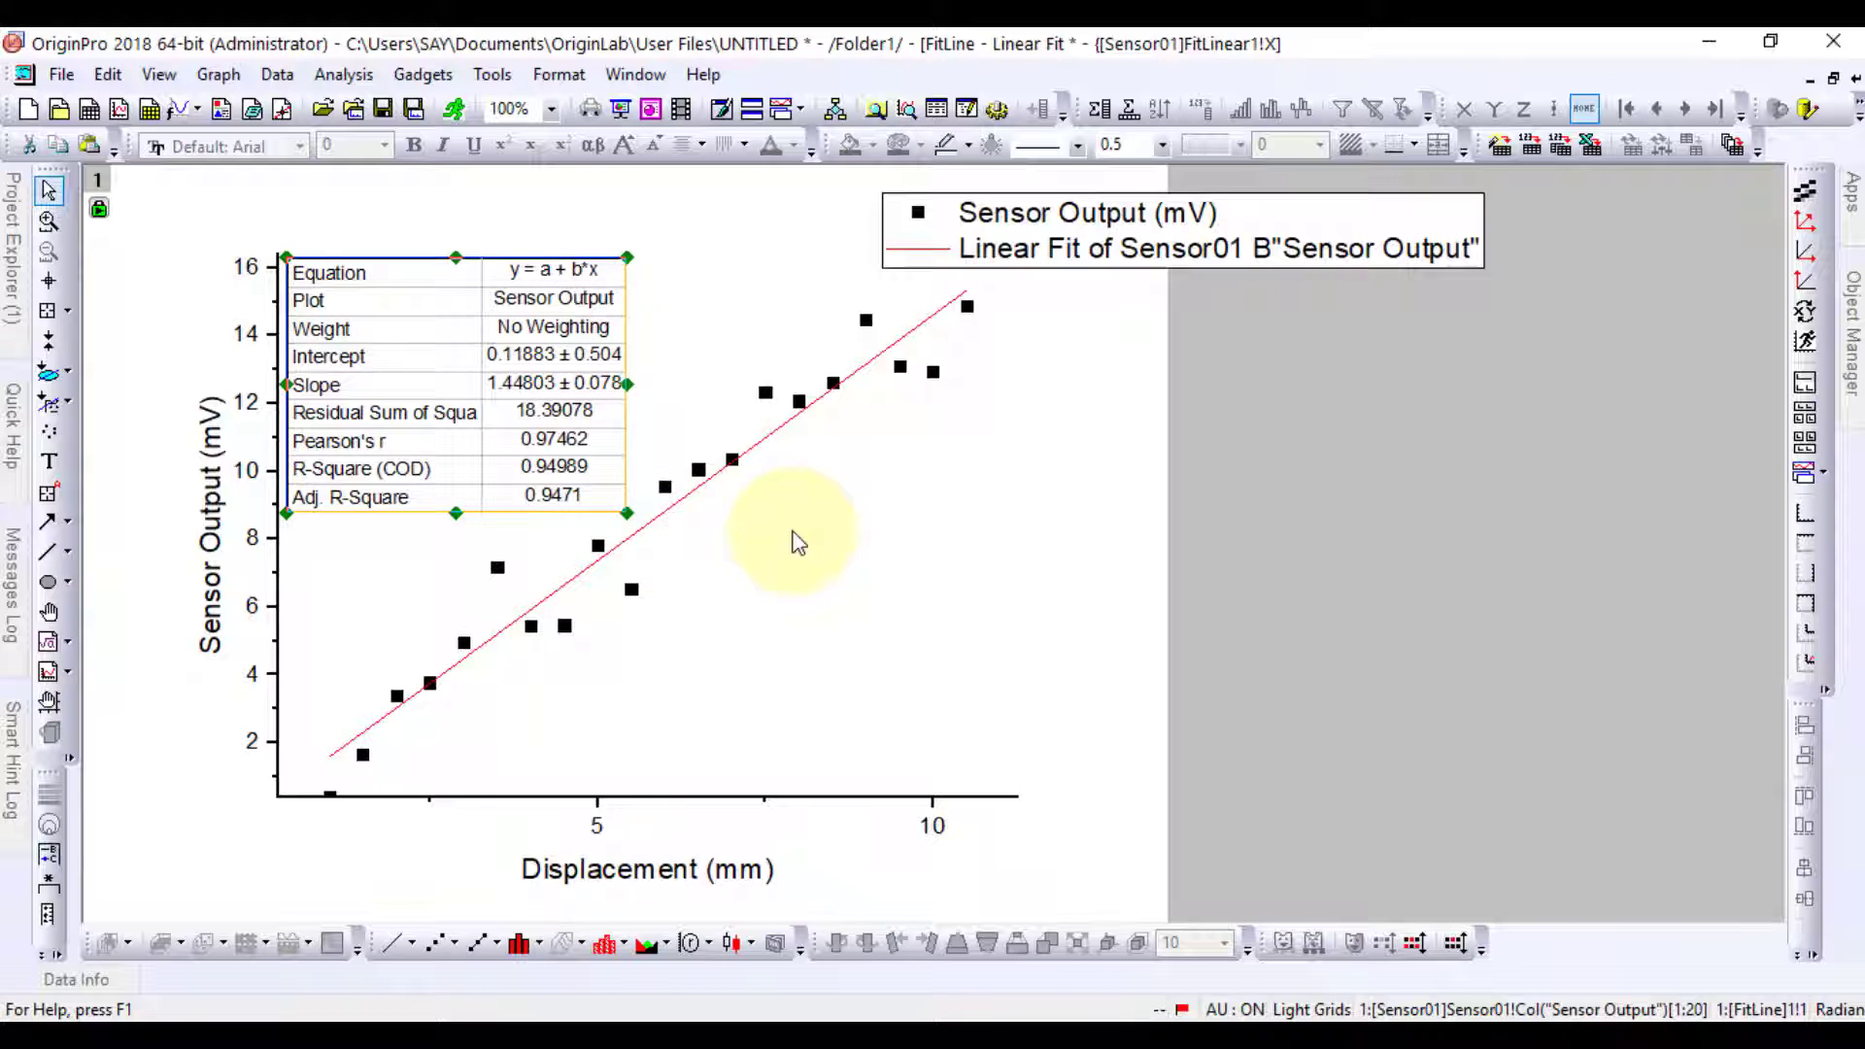
Move the legend down into the plot's lower right
drag(1263, 301, 790, 741)
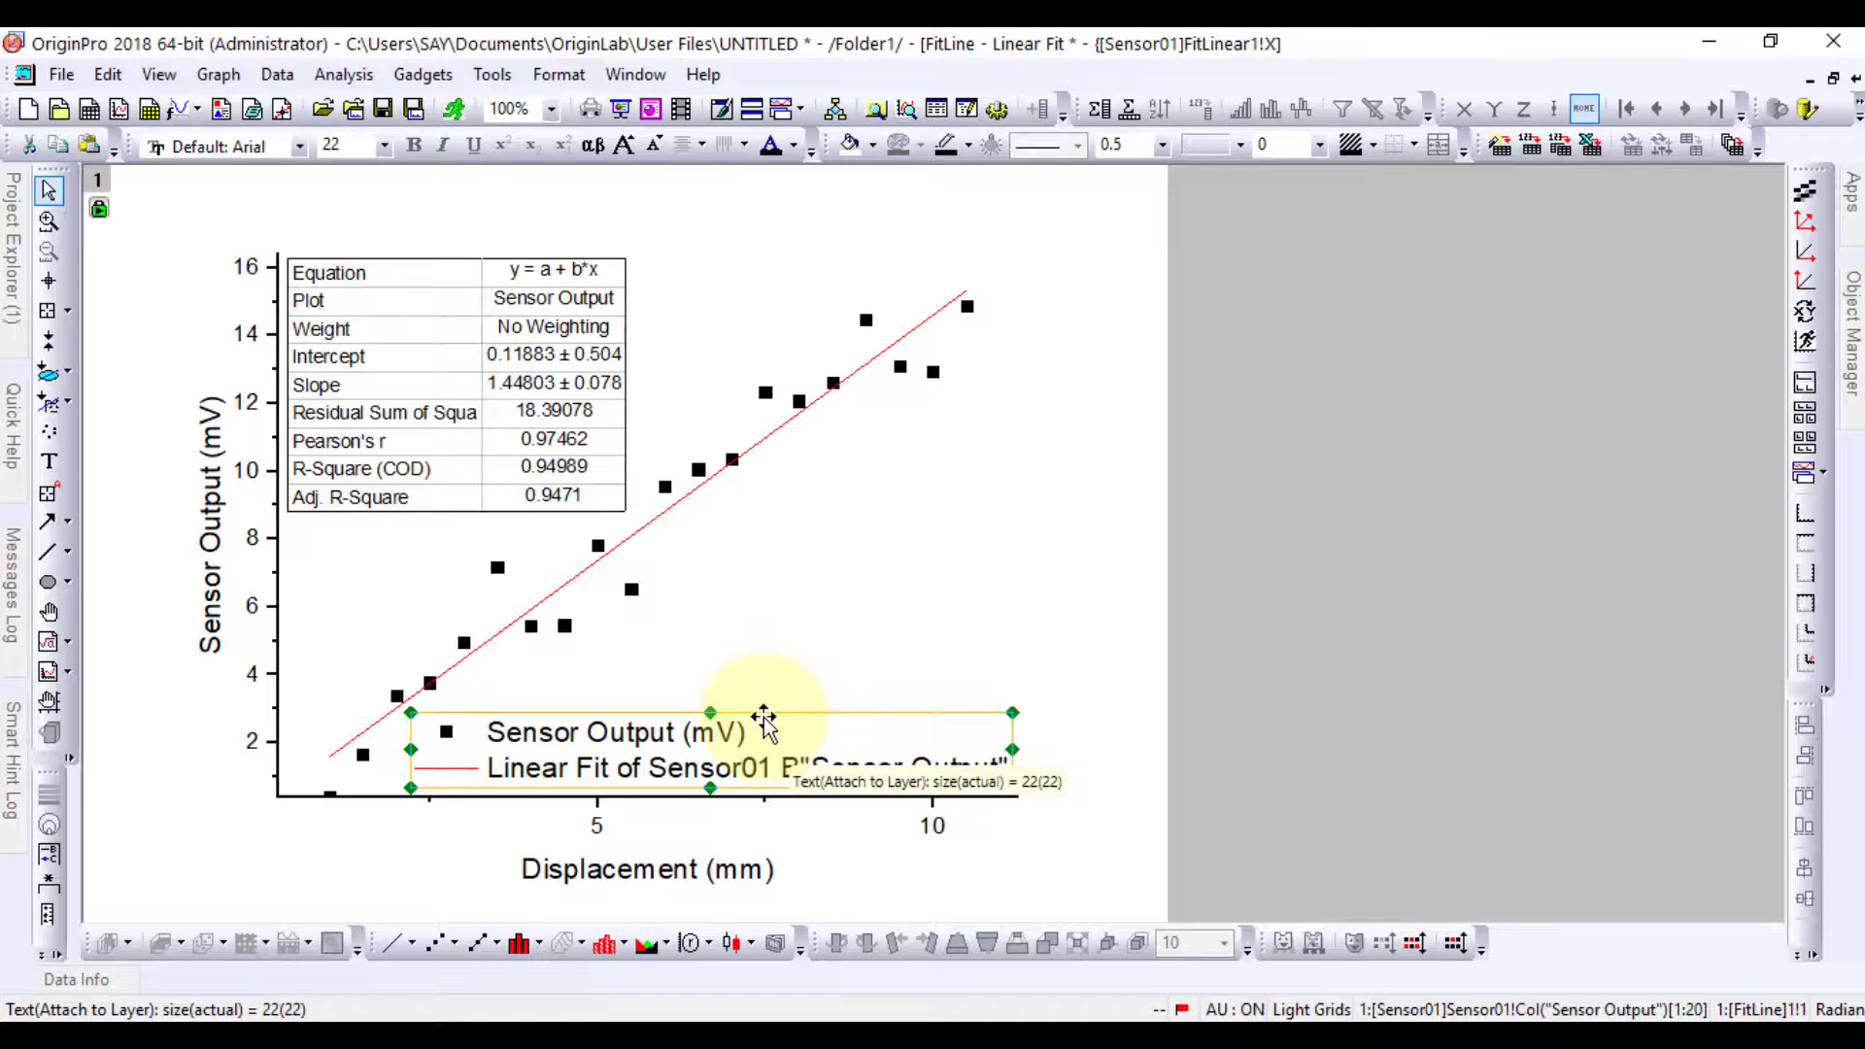
click(600, 707)
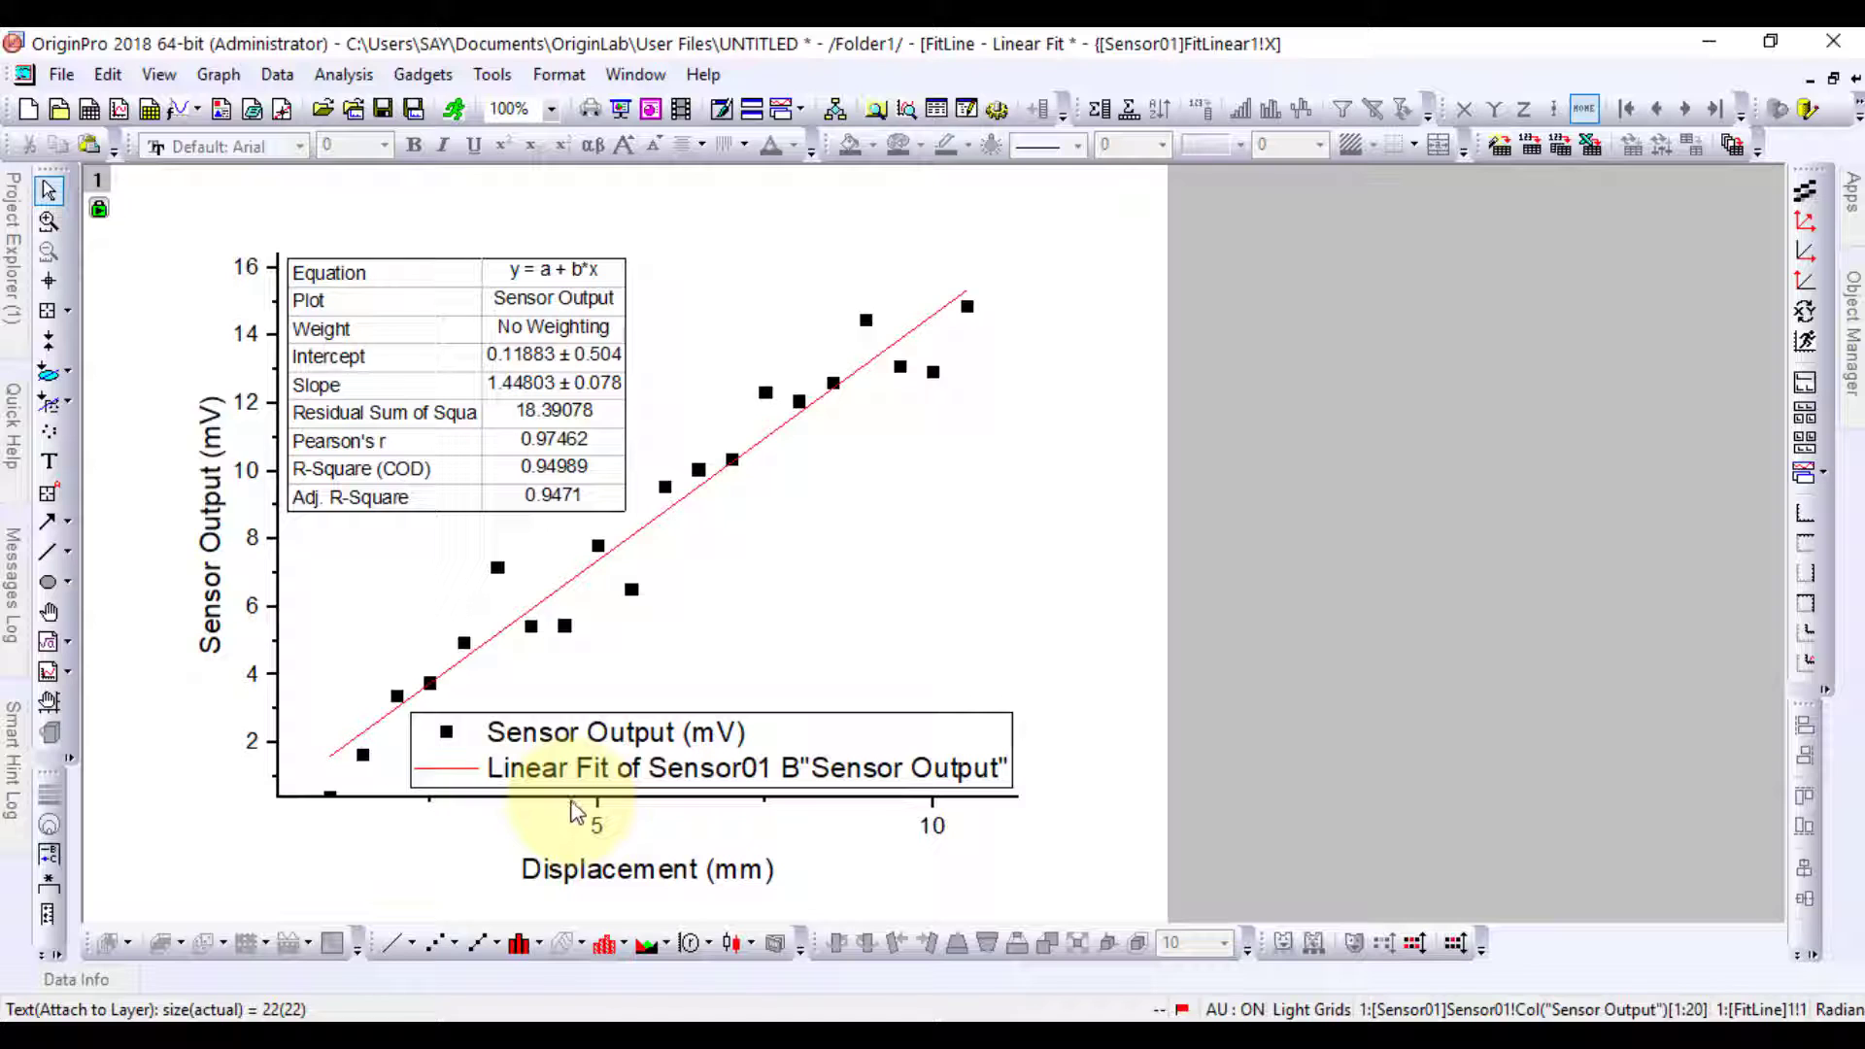
click(575, 811)
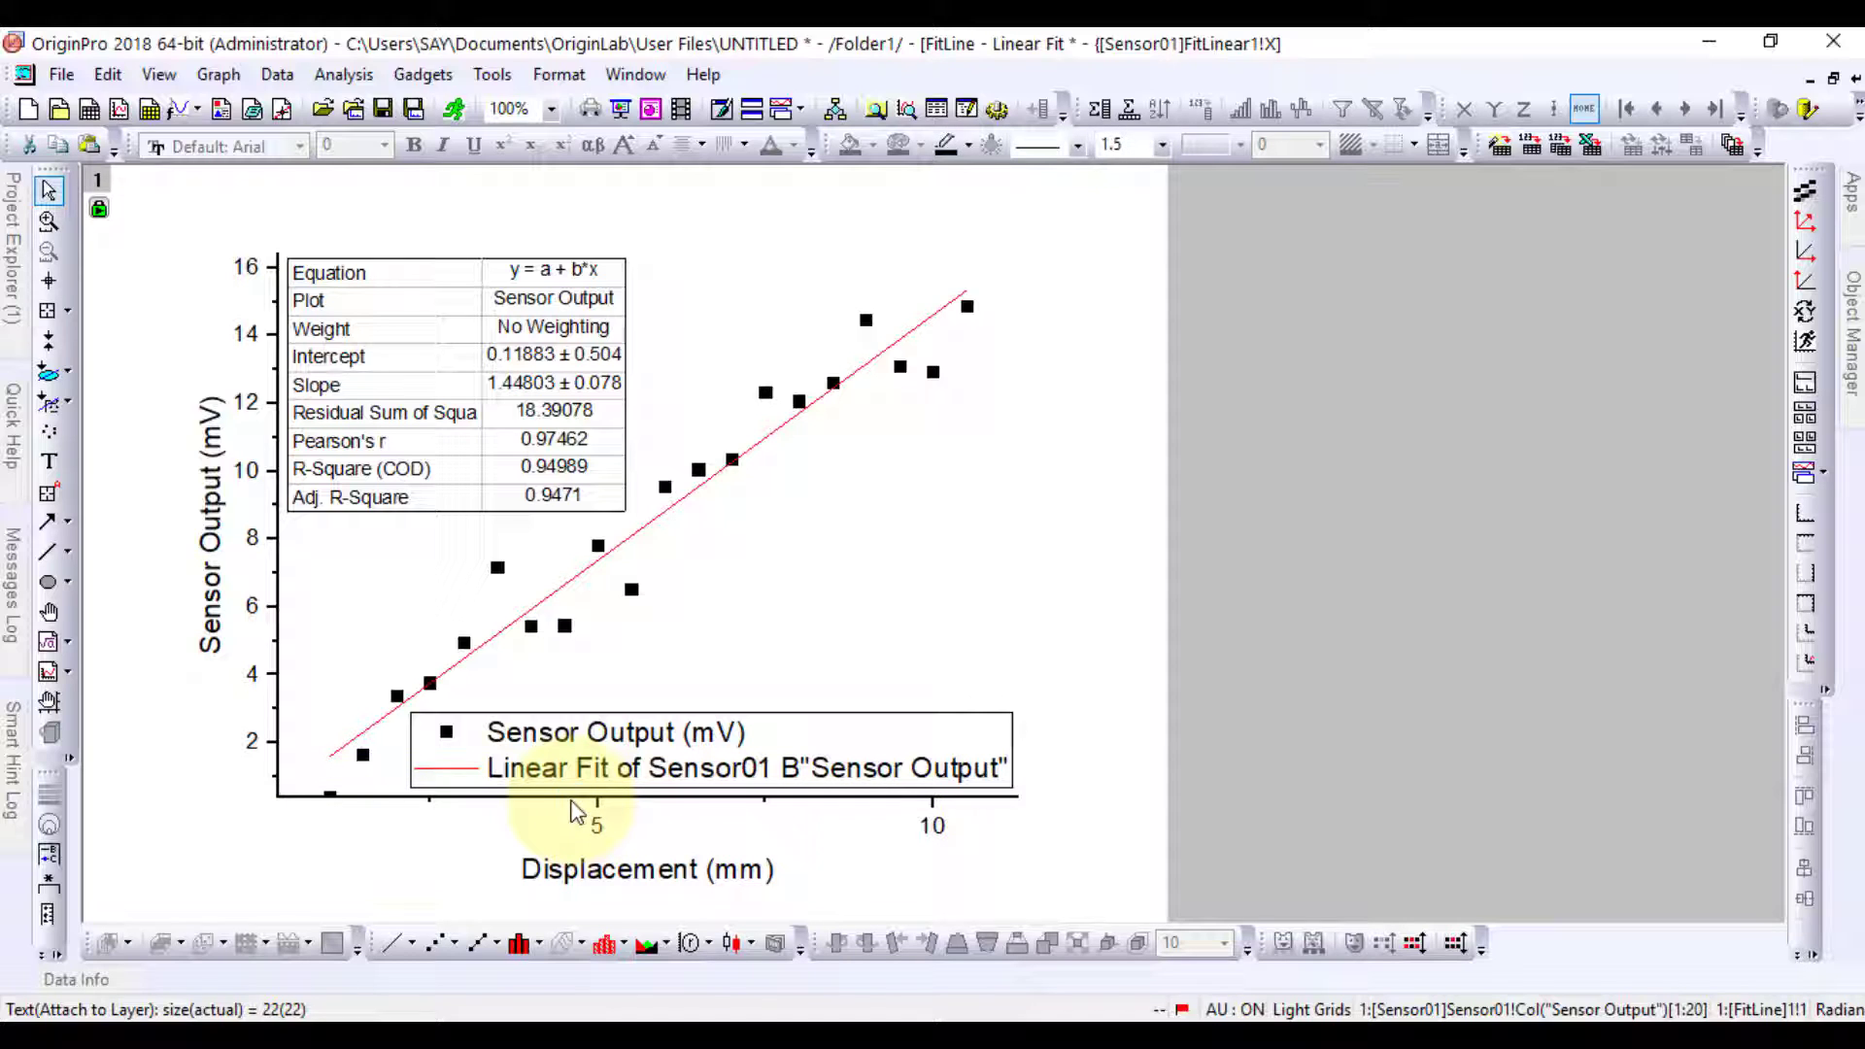
Set both axes' rescale to Auto, with an x-axis major tick increment of 2
double_click(570, 799)
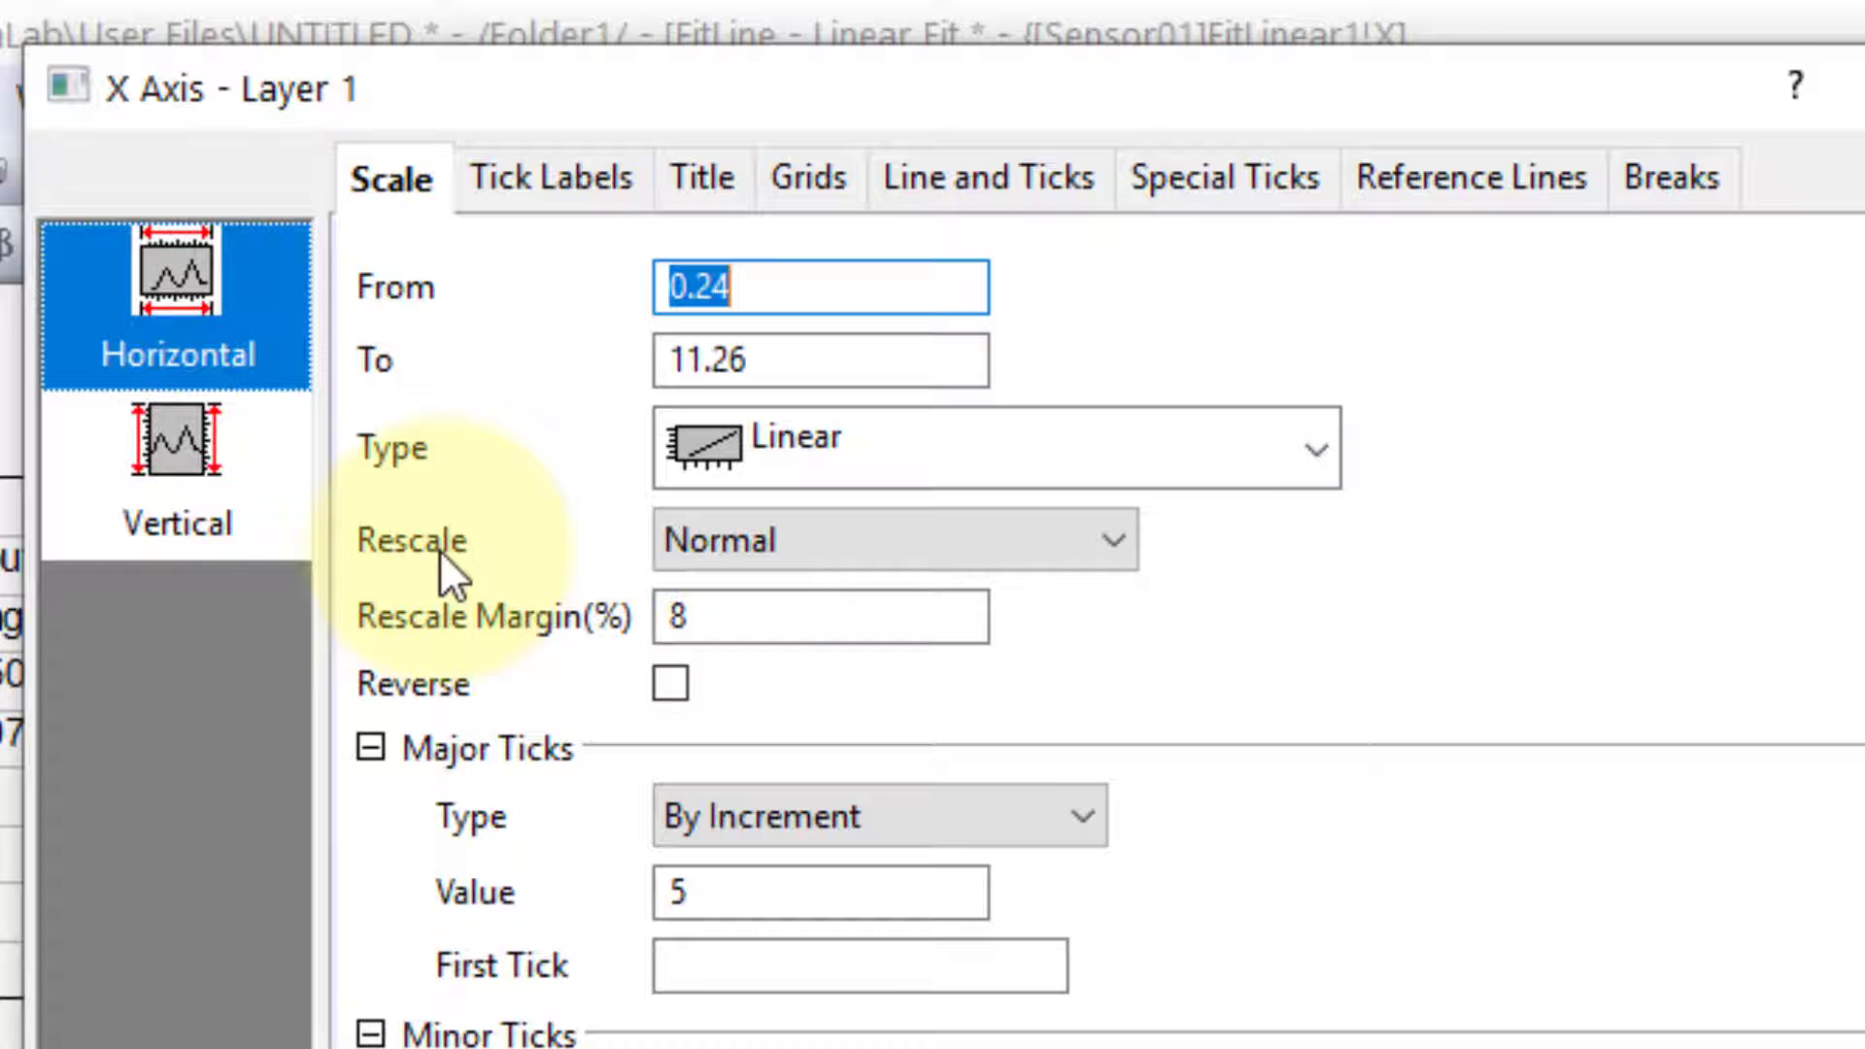
click(784, 536)
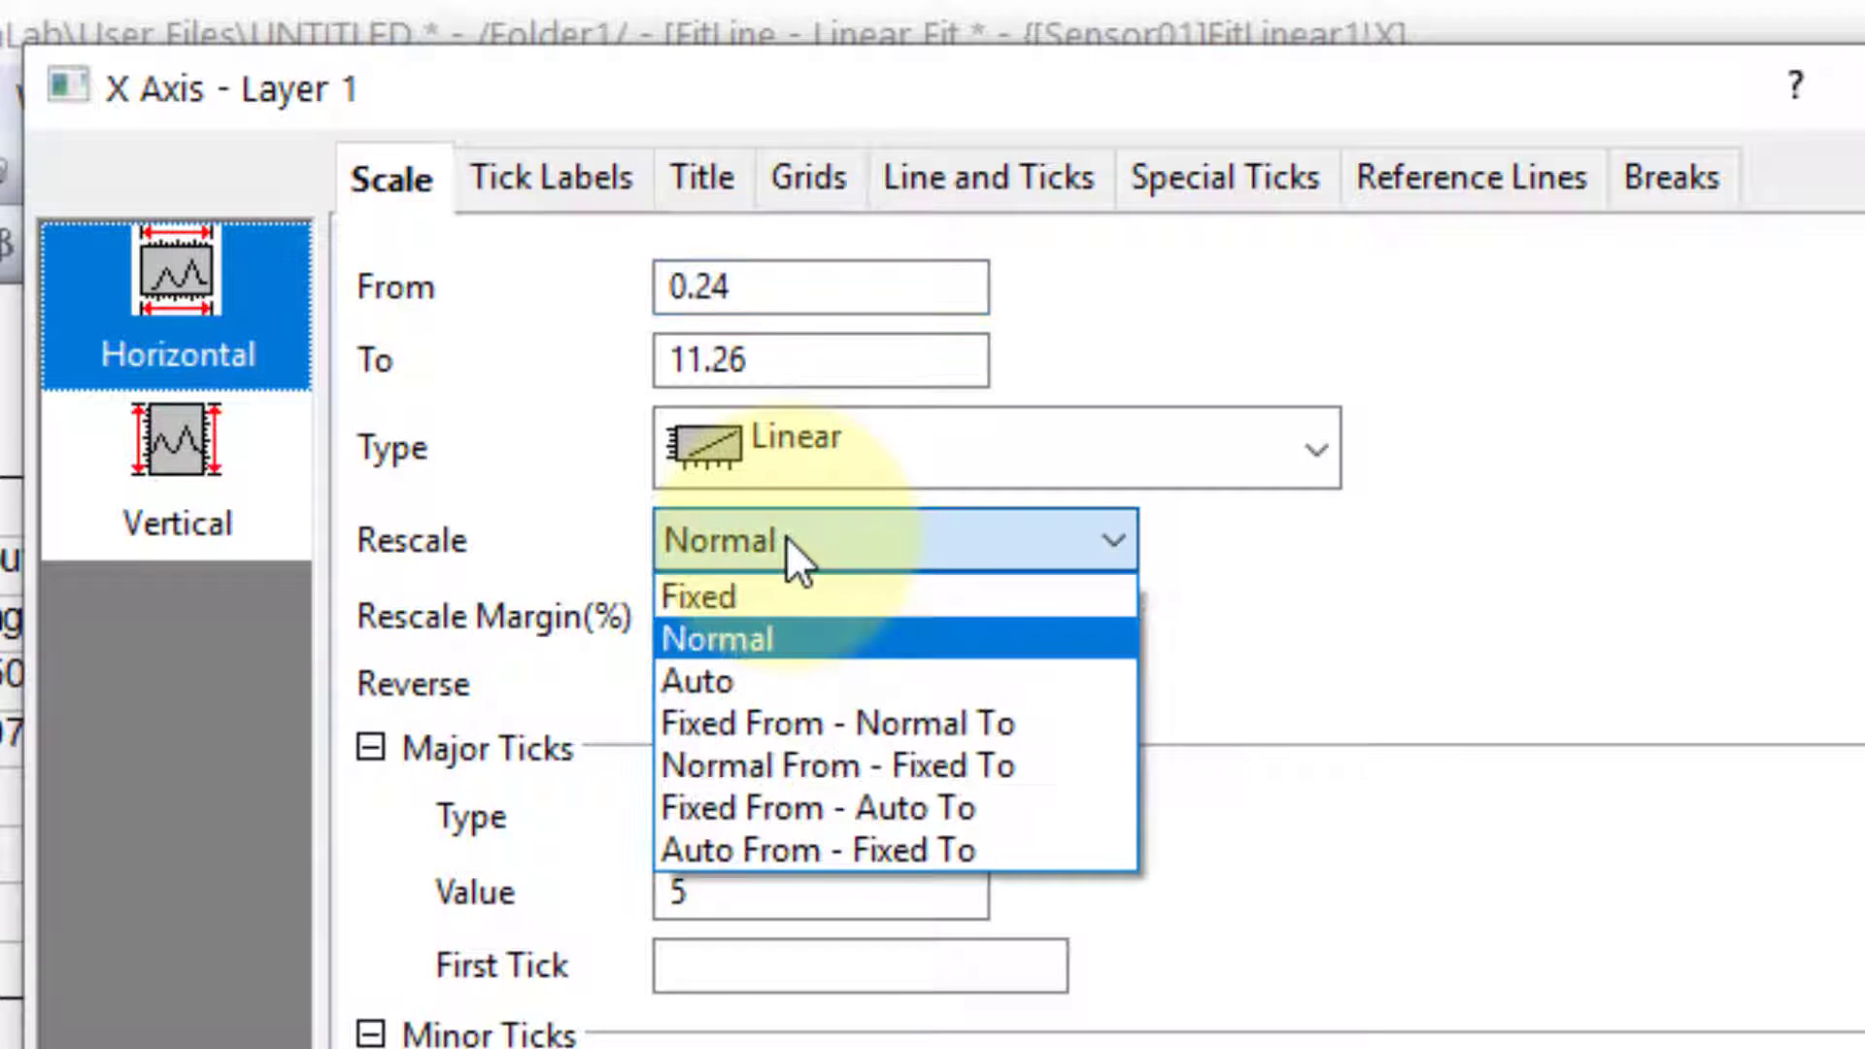
click(755, 684)
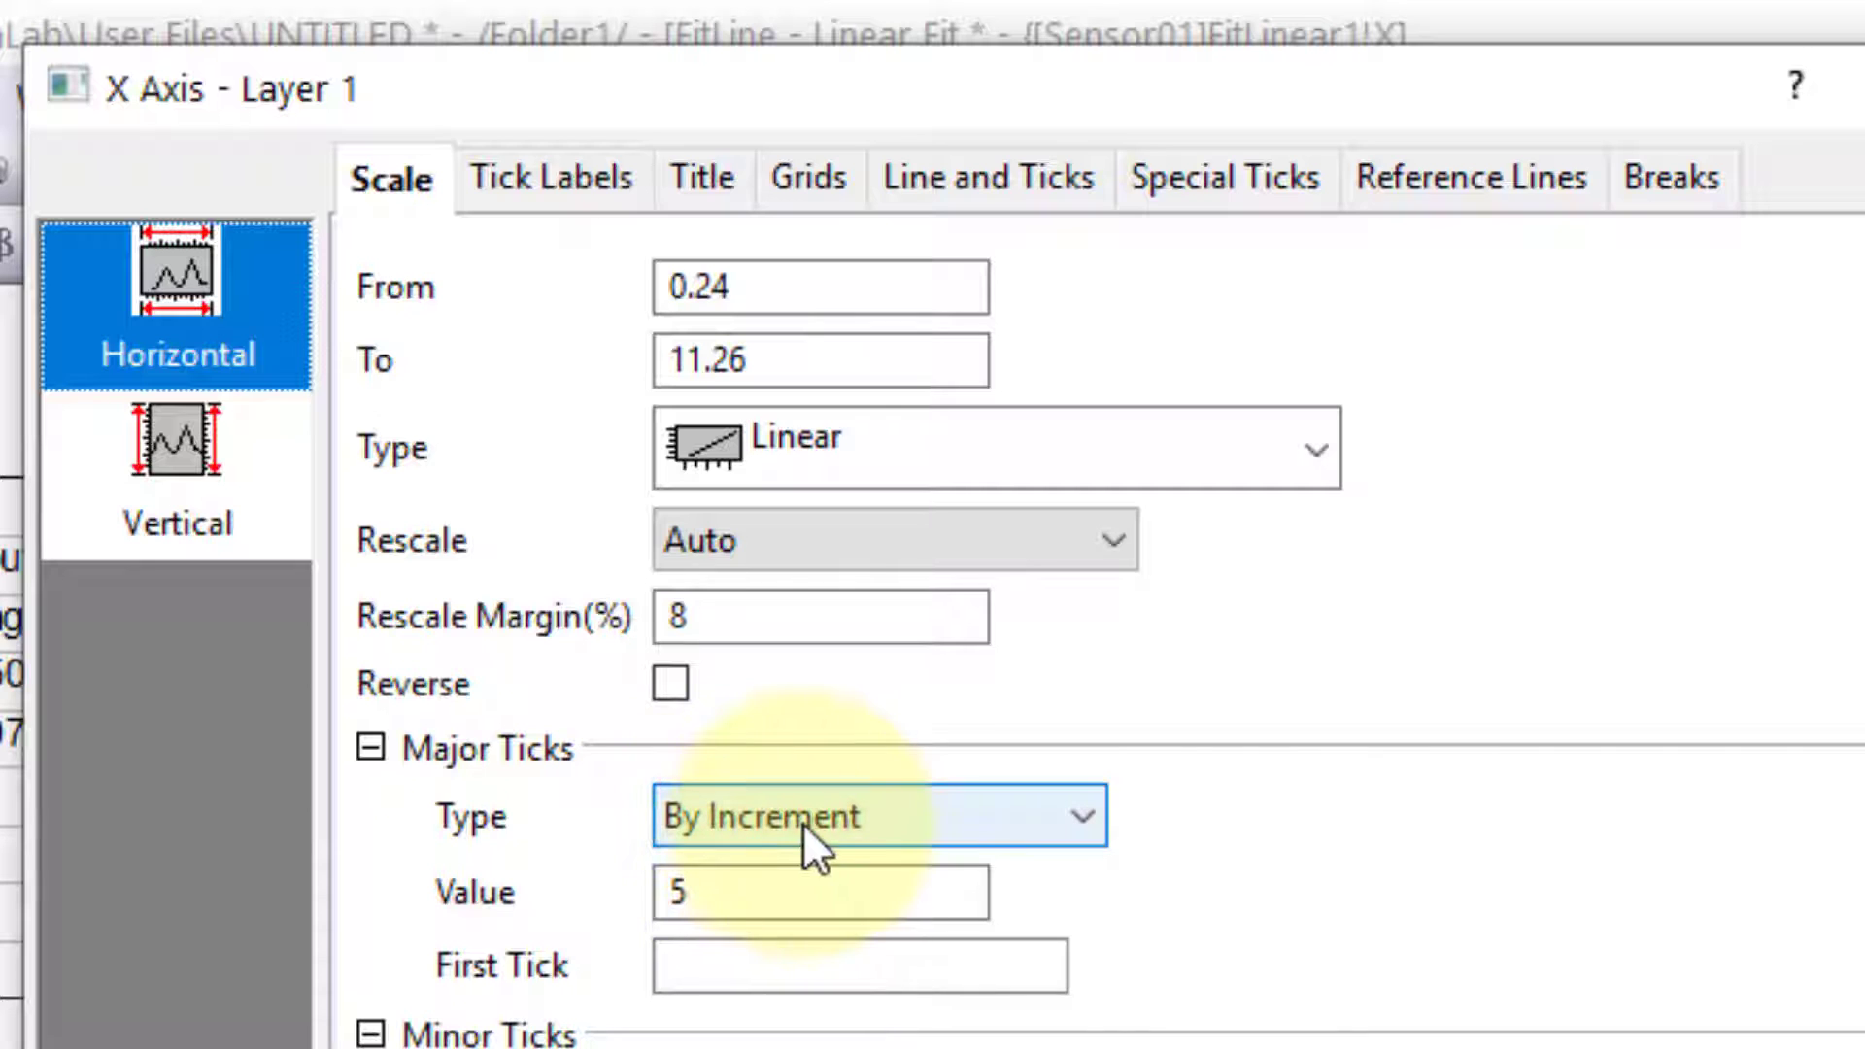
click(721, 892)
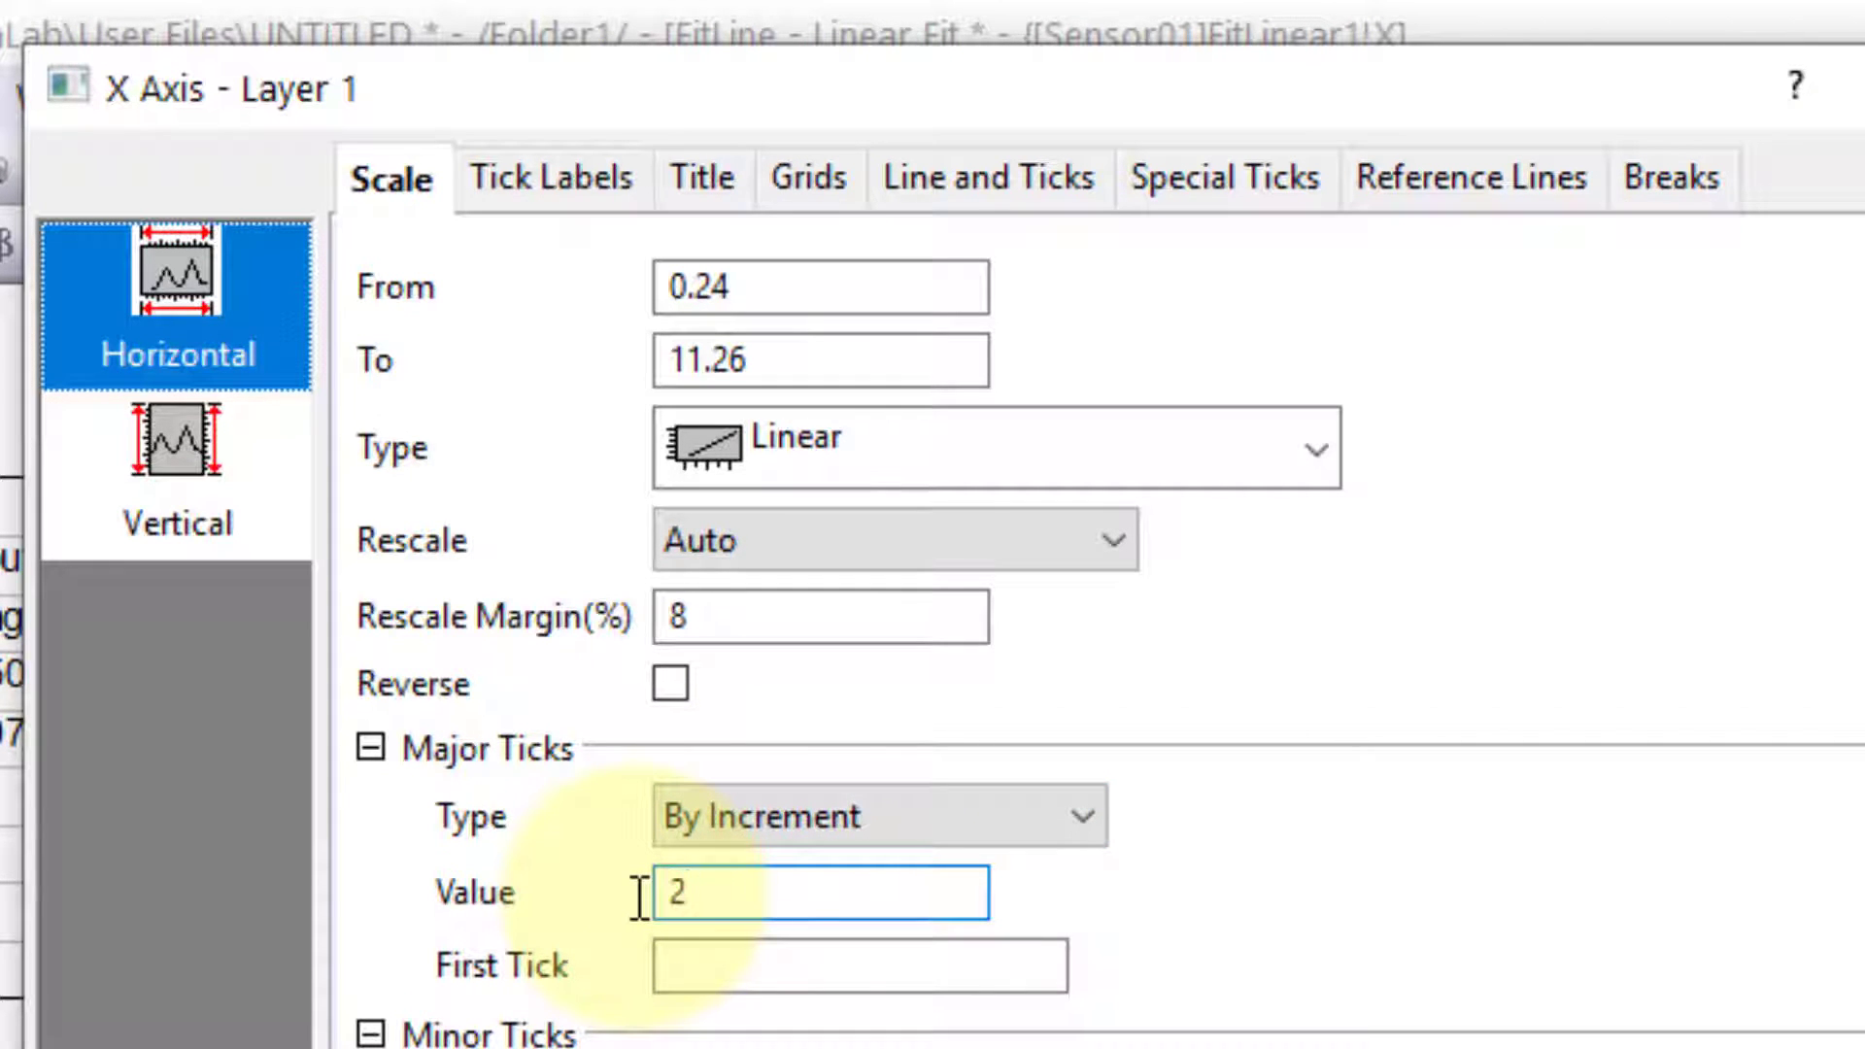
text(2)
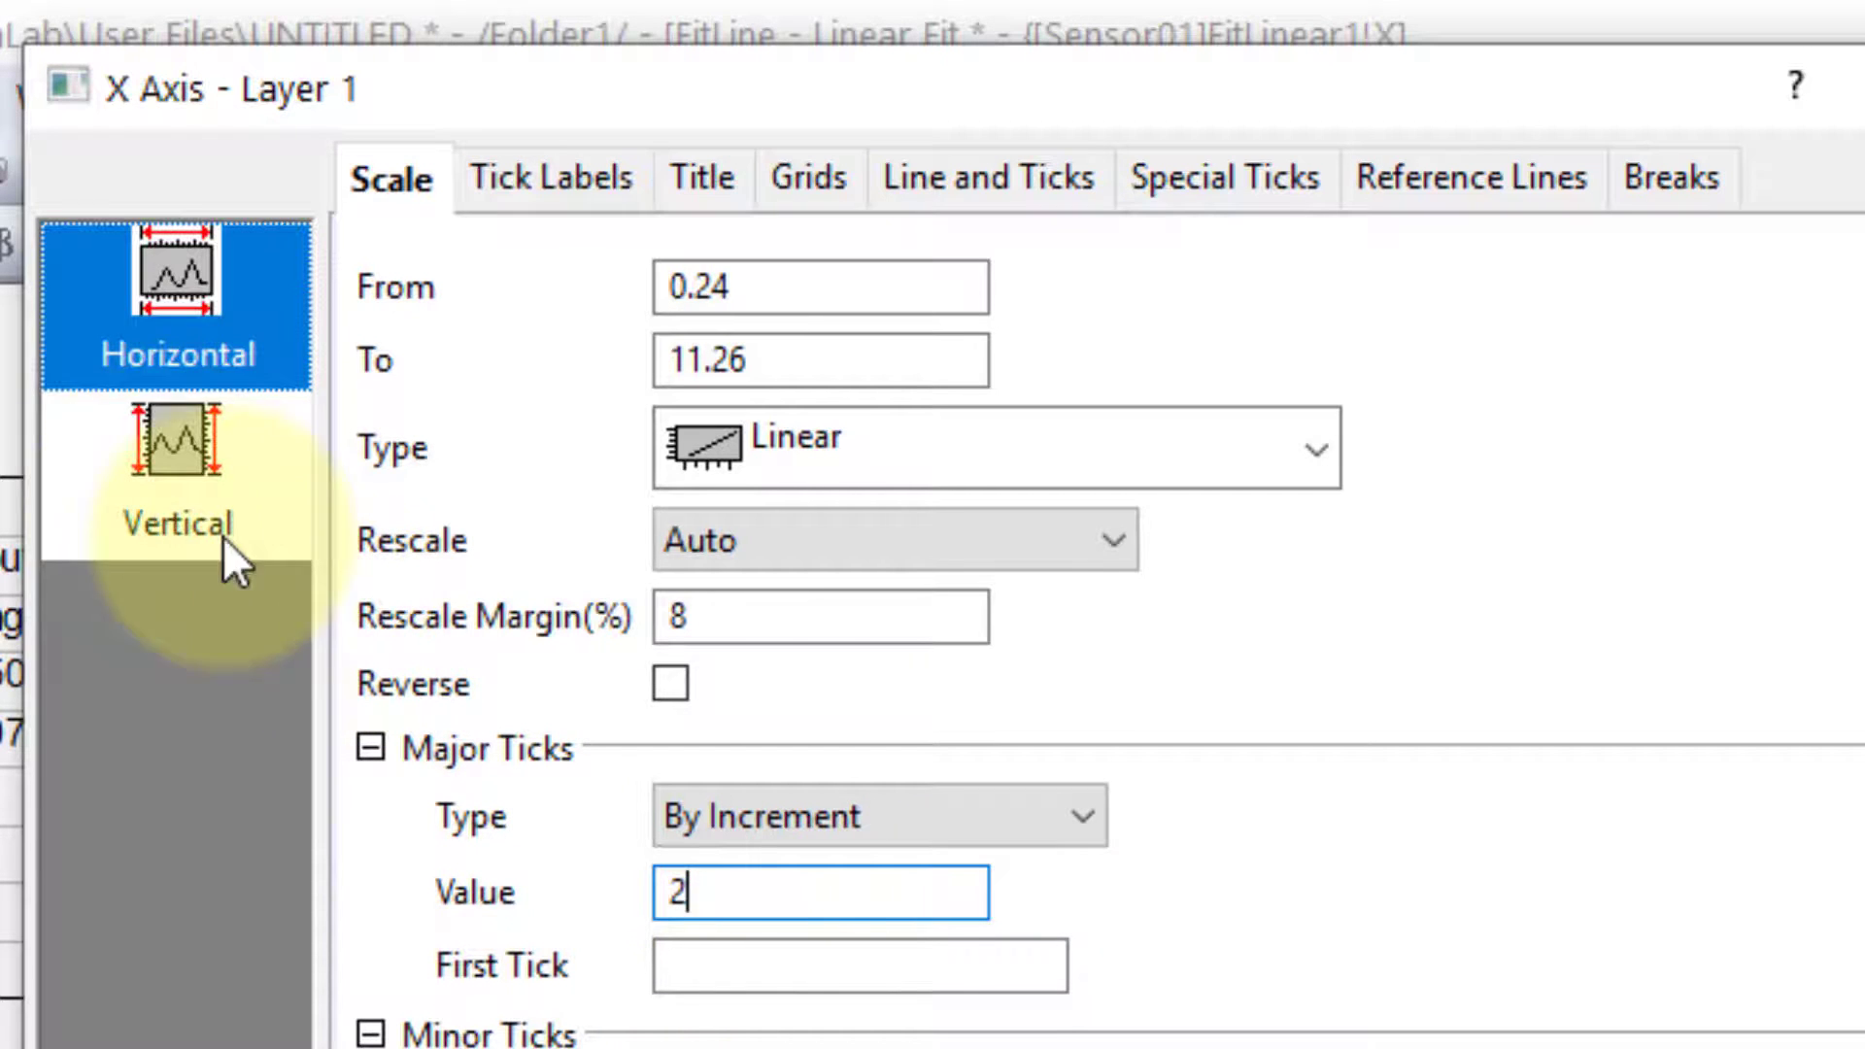
click(158, 456)
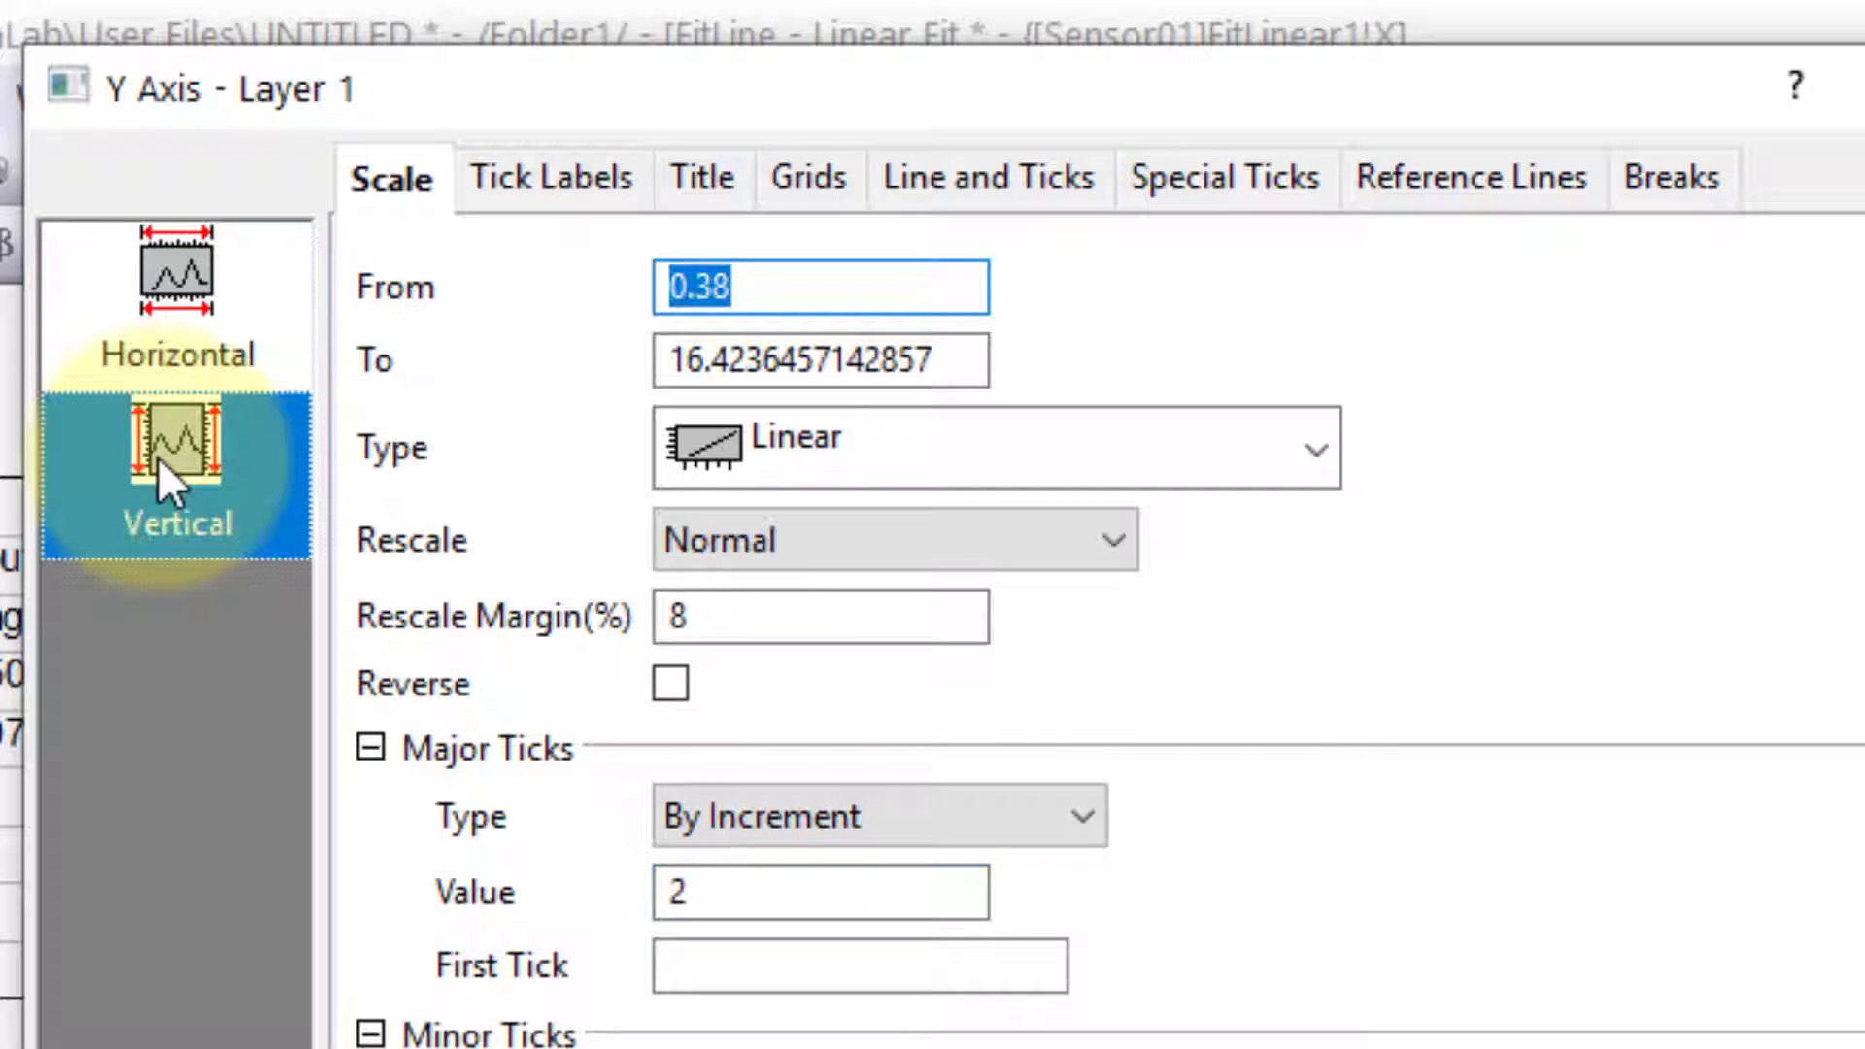
click(731, 531)
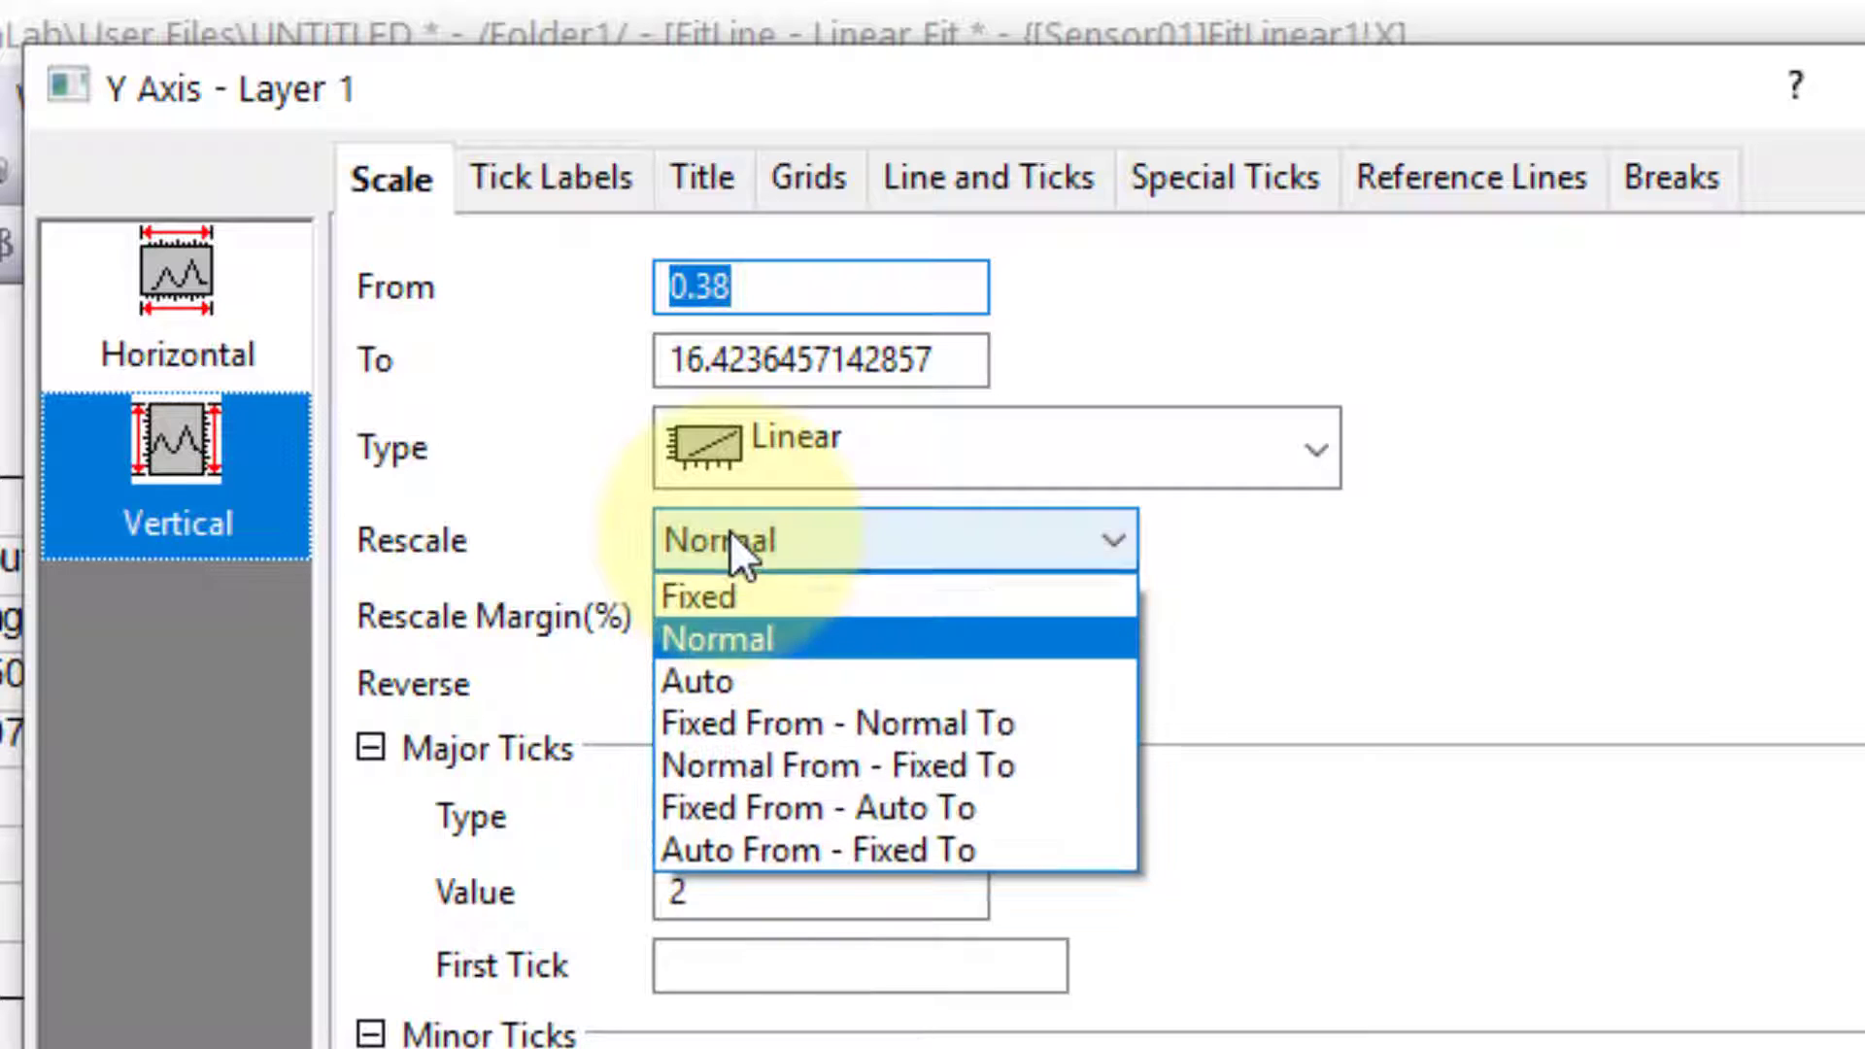
click(736, 678)
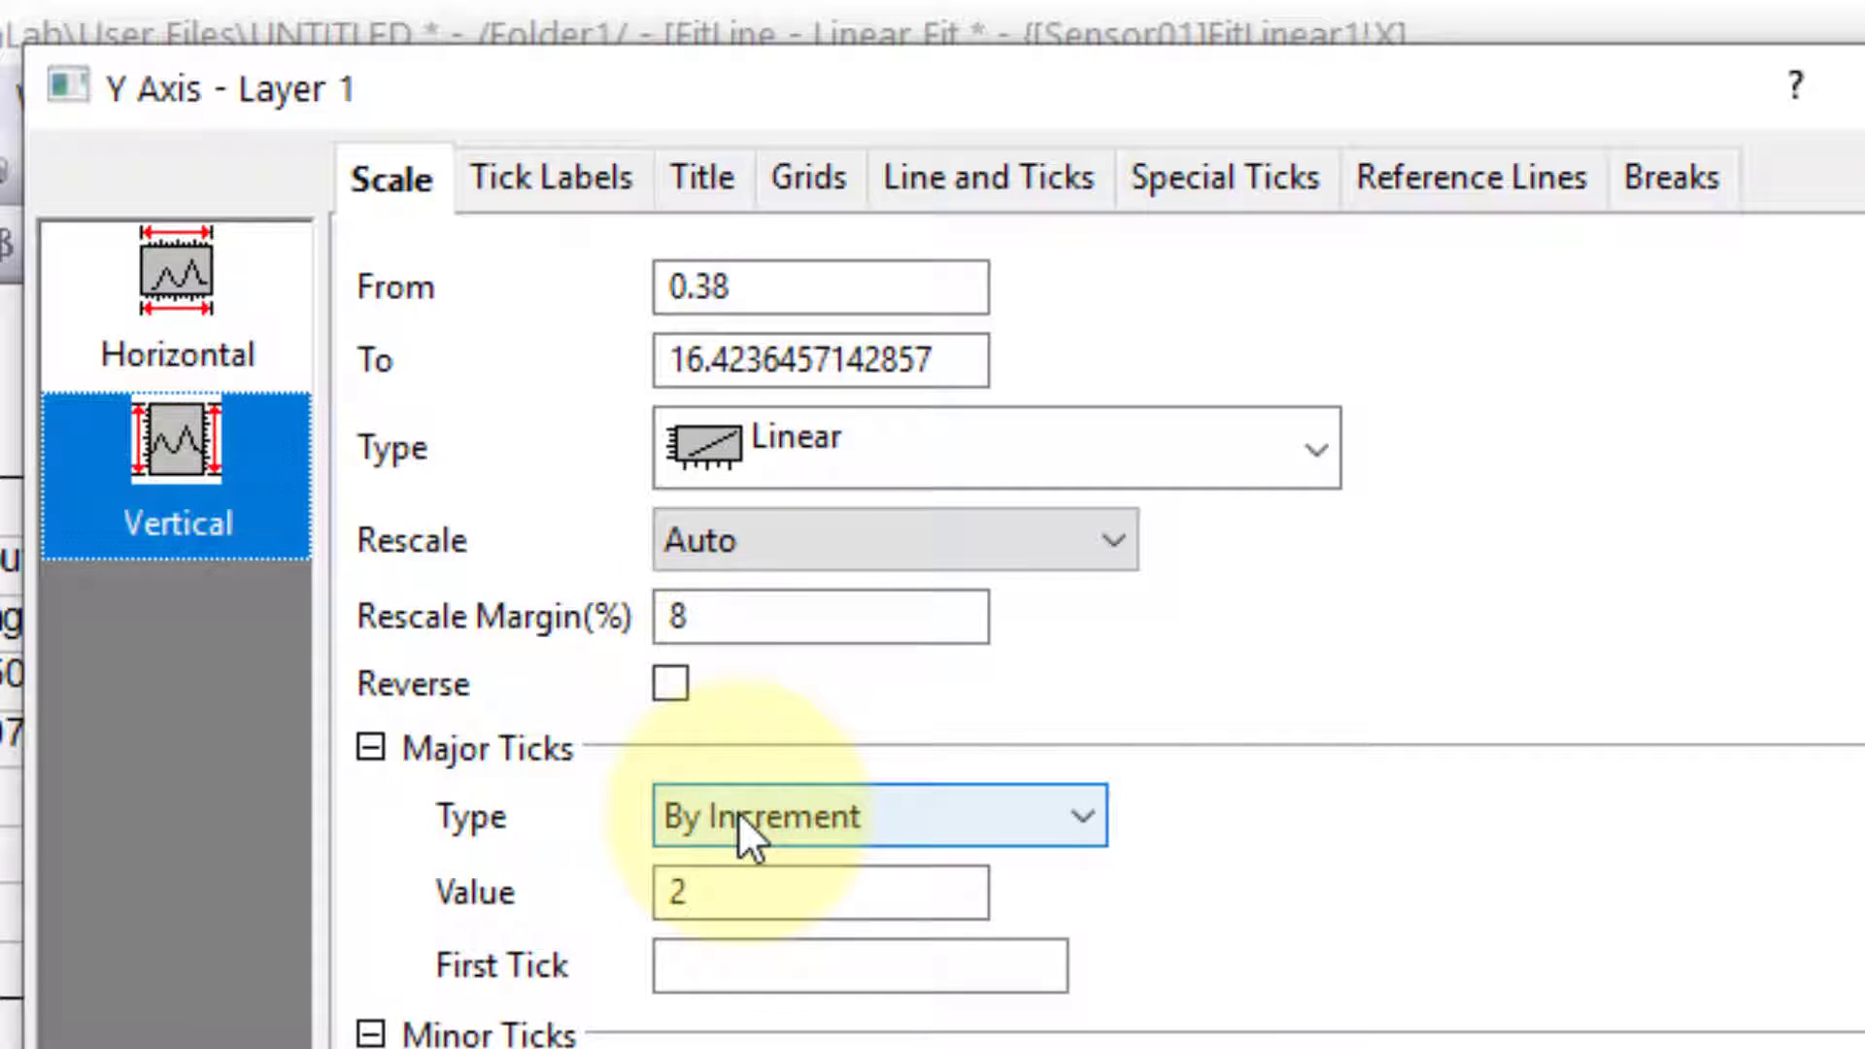
drag(724, 890, 651, 892)
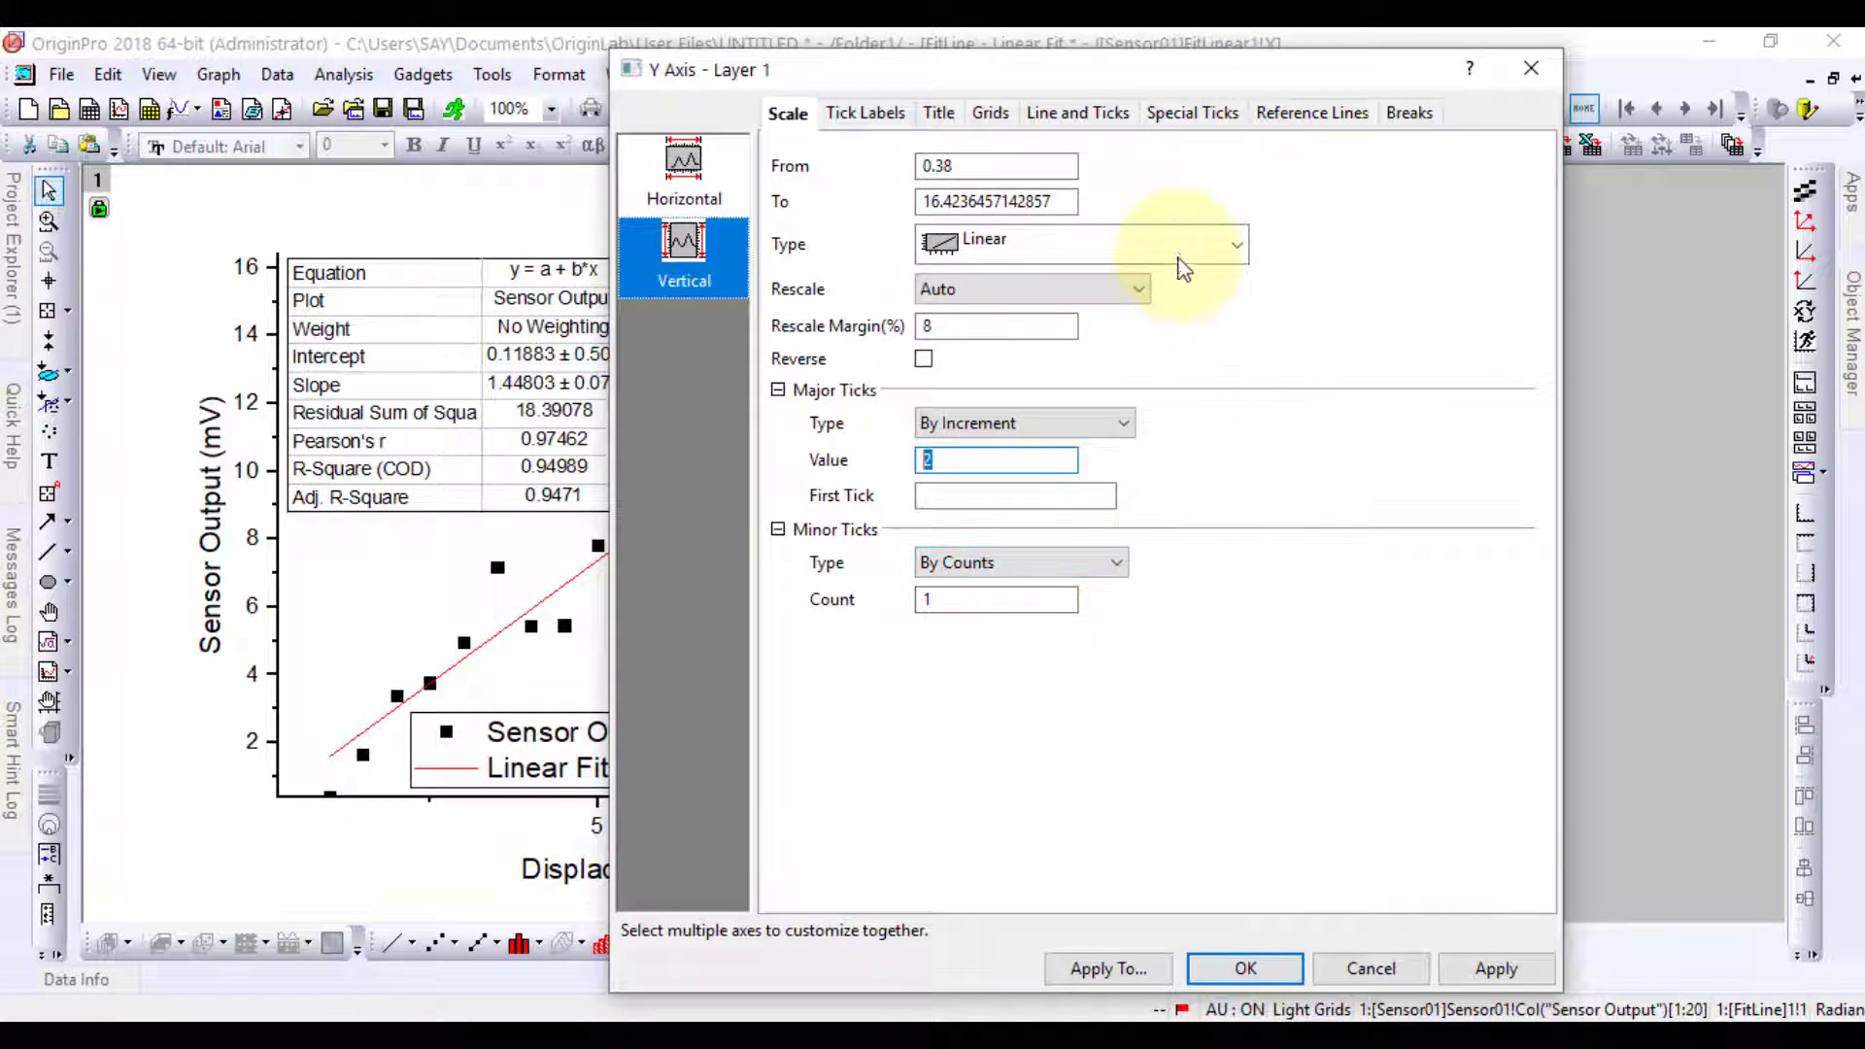
Add Opposite additional lines to the Y and X axes in the Grids settings and apply
click(992, 115)
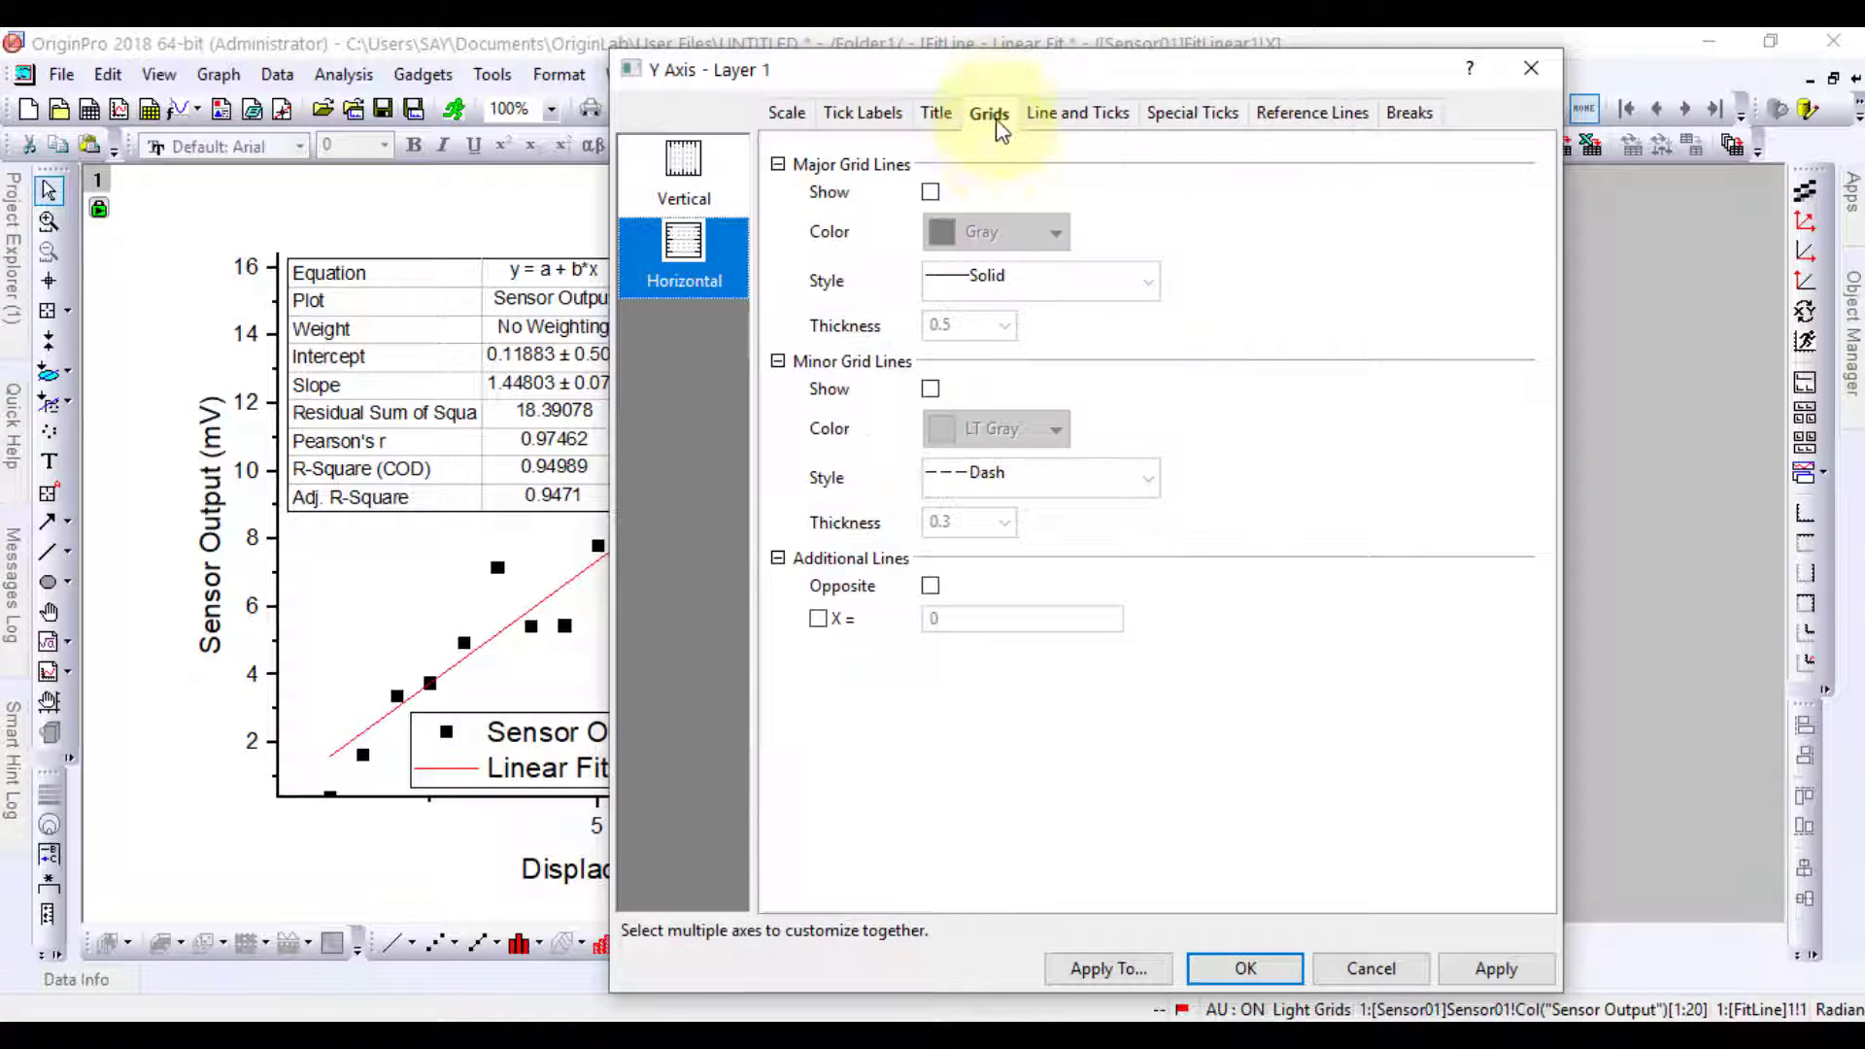
click(929, 587)
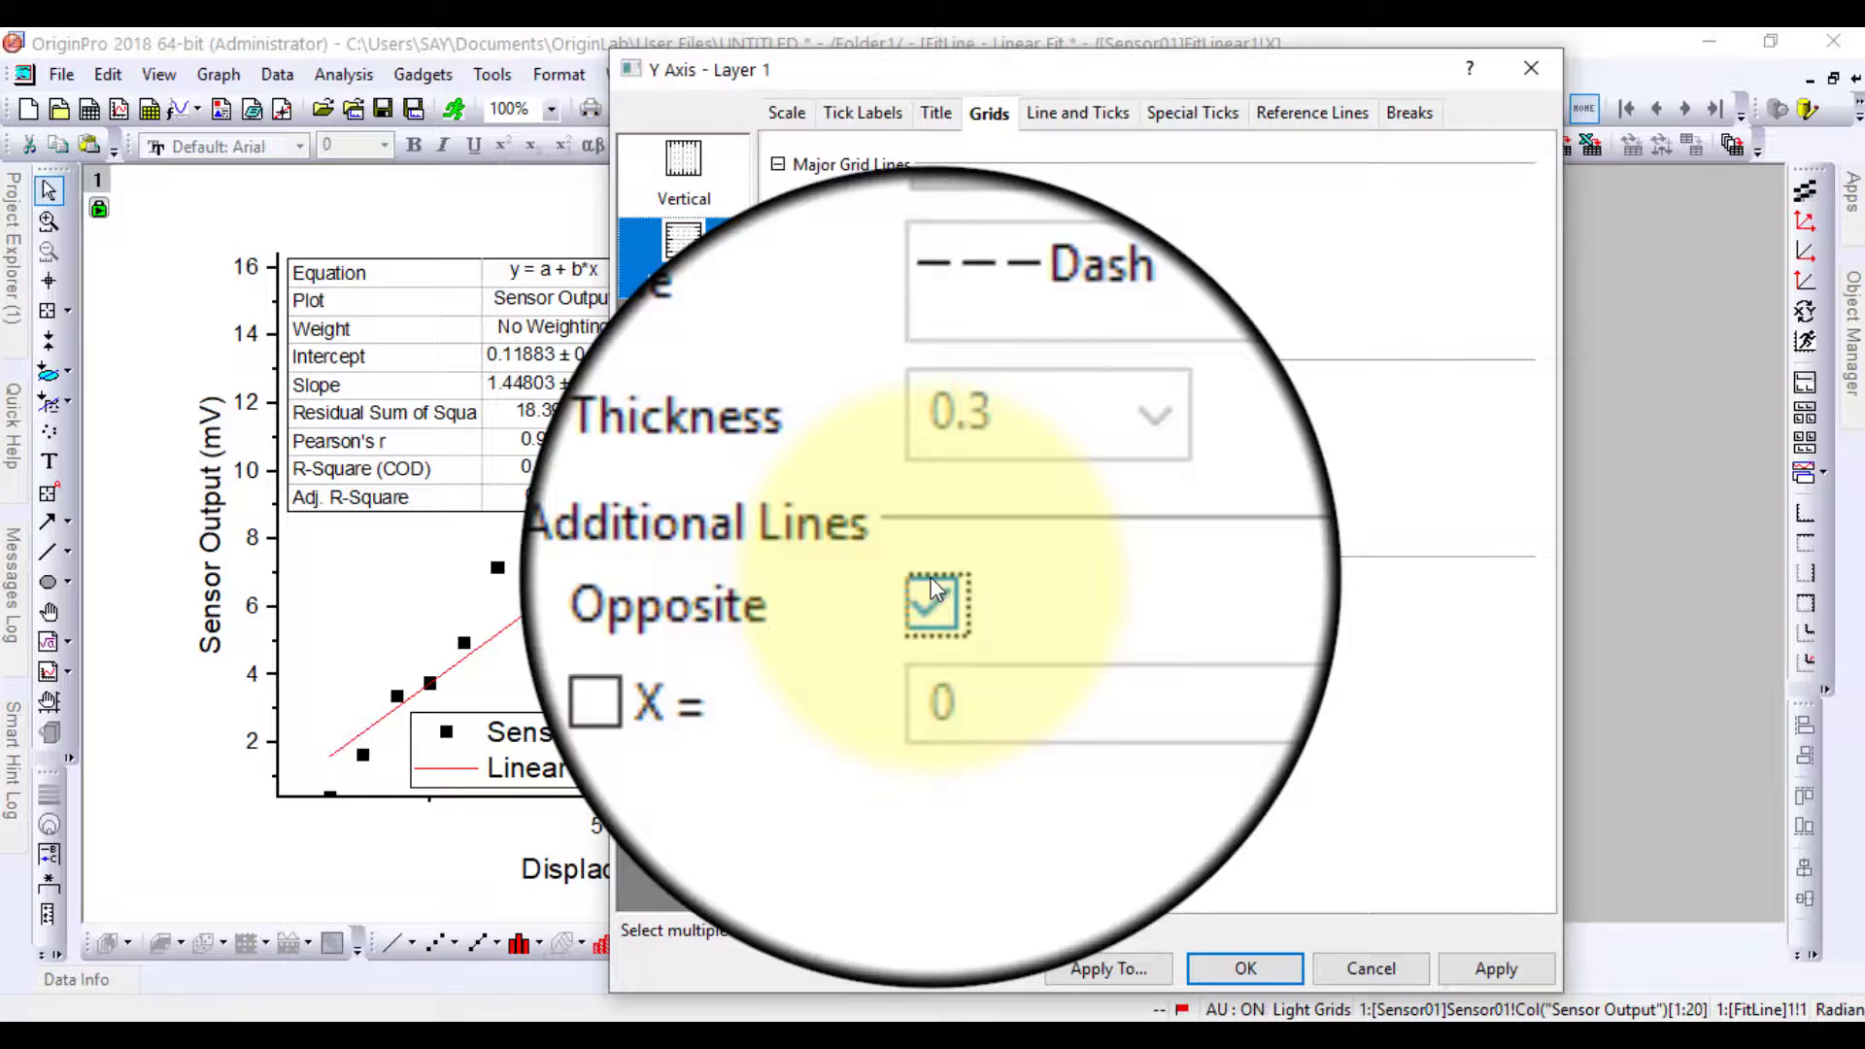
click(690, 175)
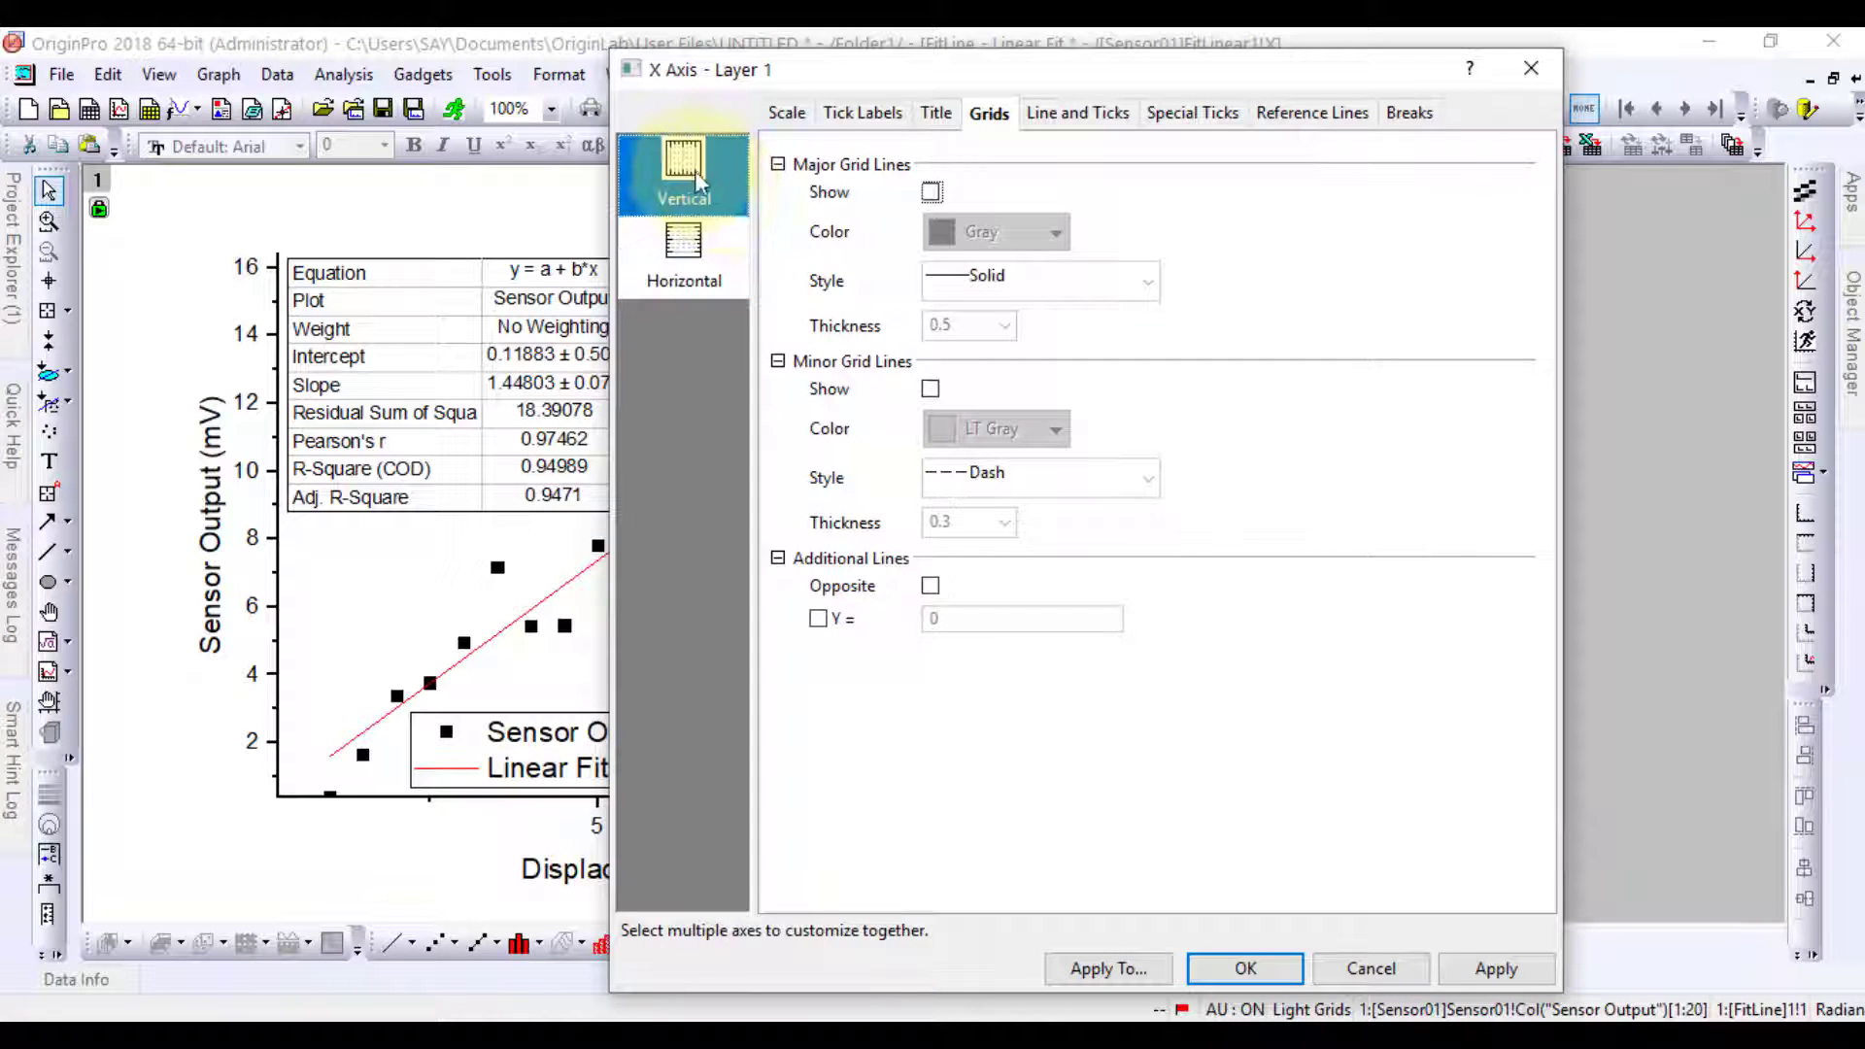
click(935, 587)
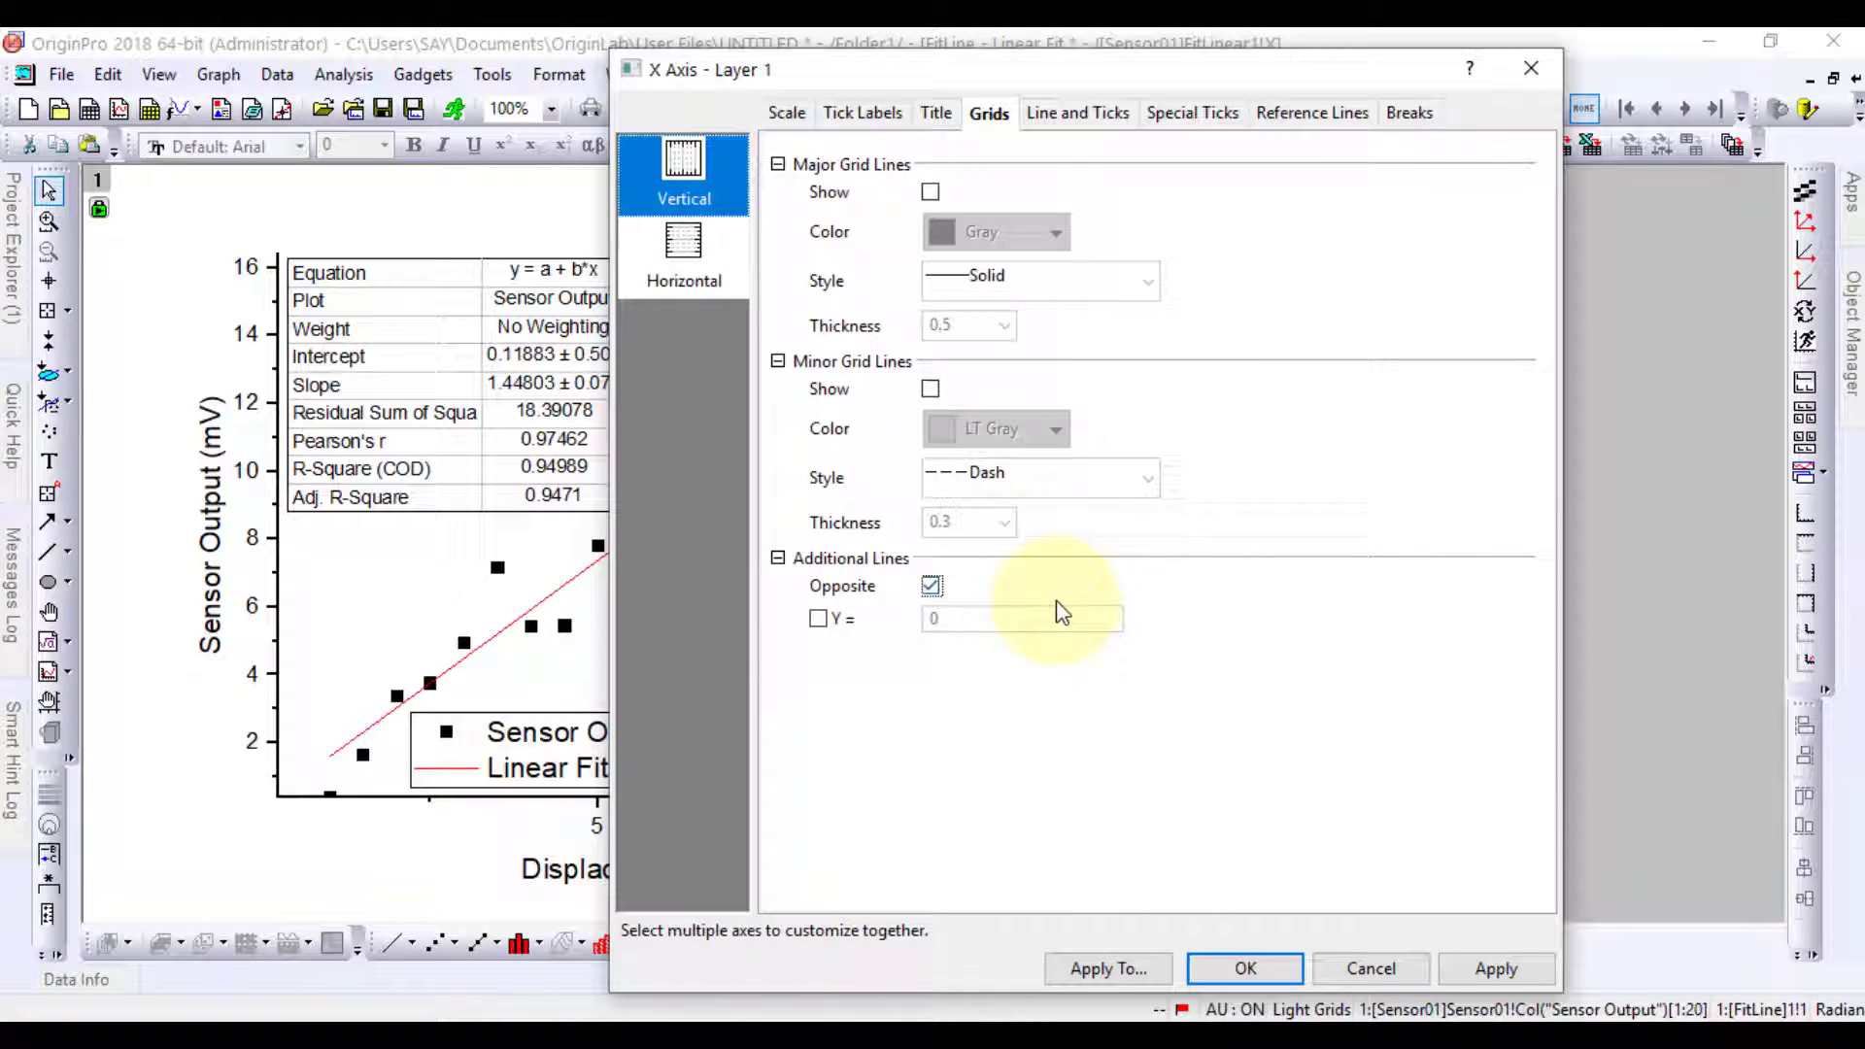
click(1491, 970)
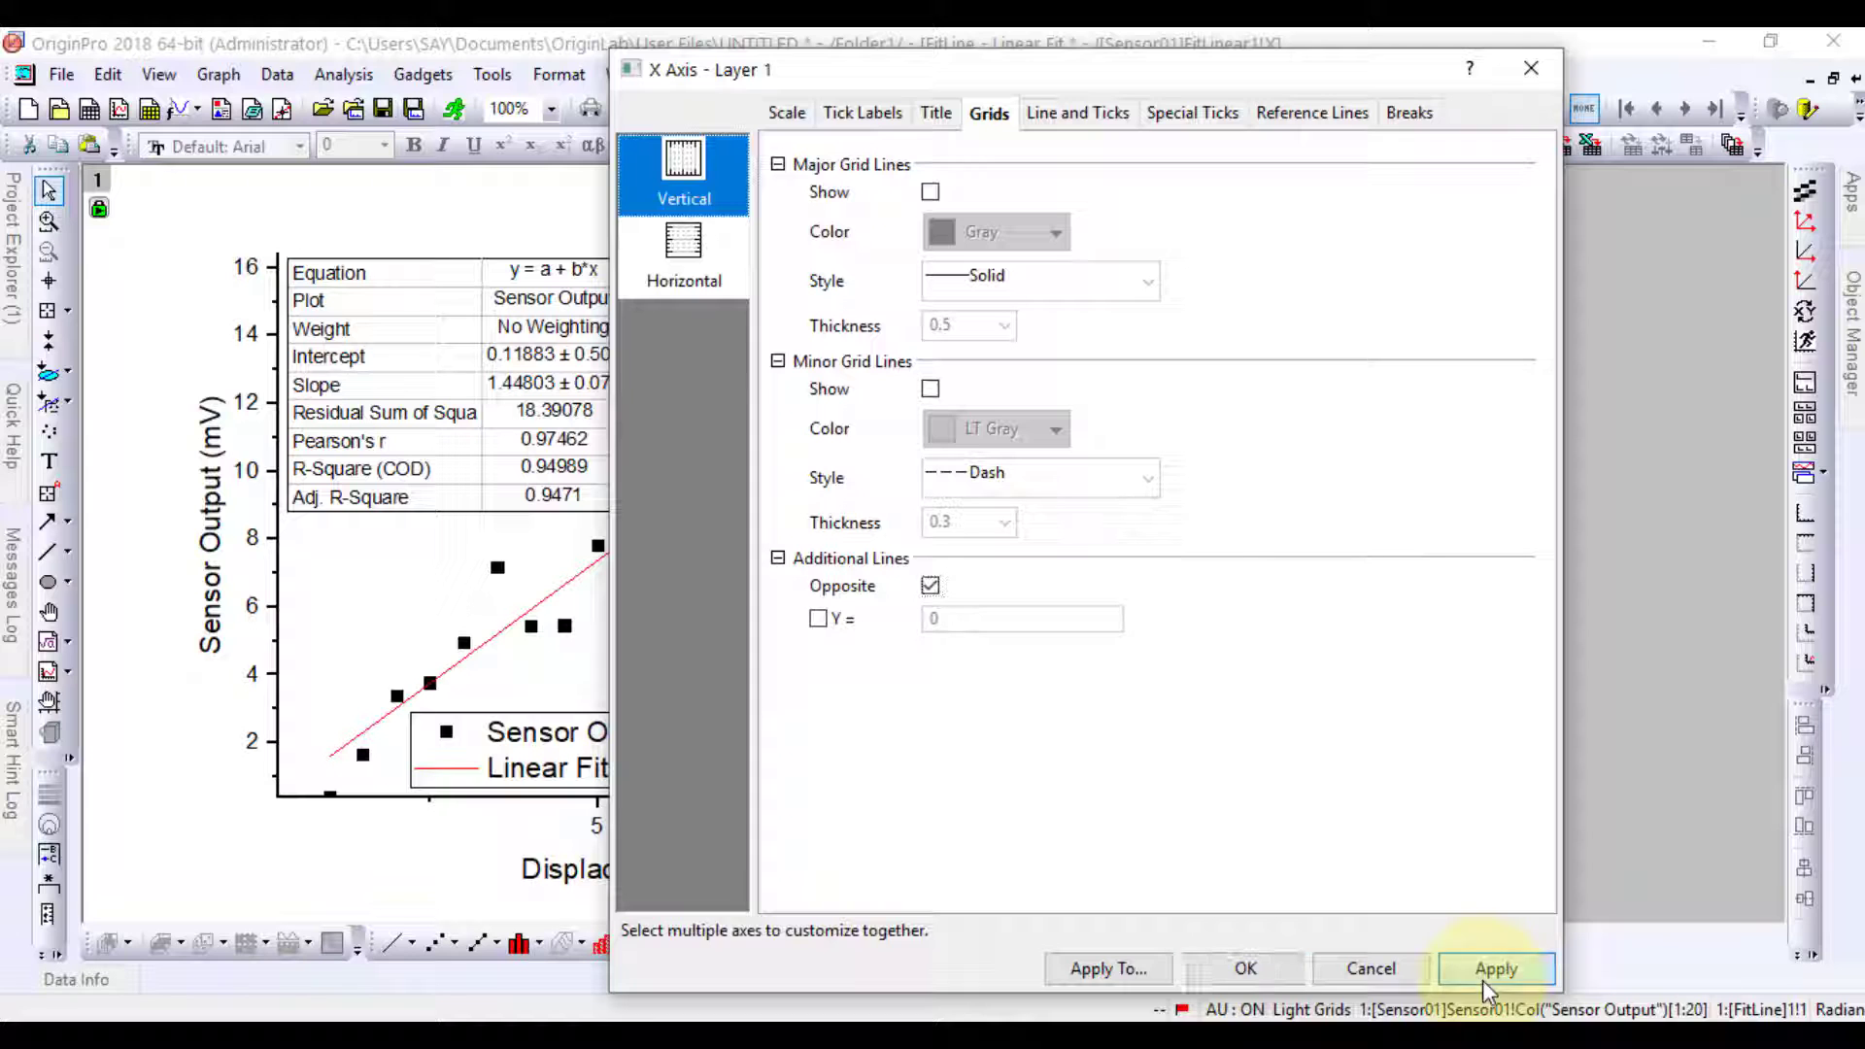
click(1246, 970)
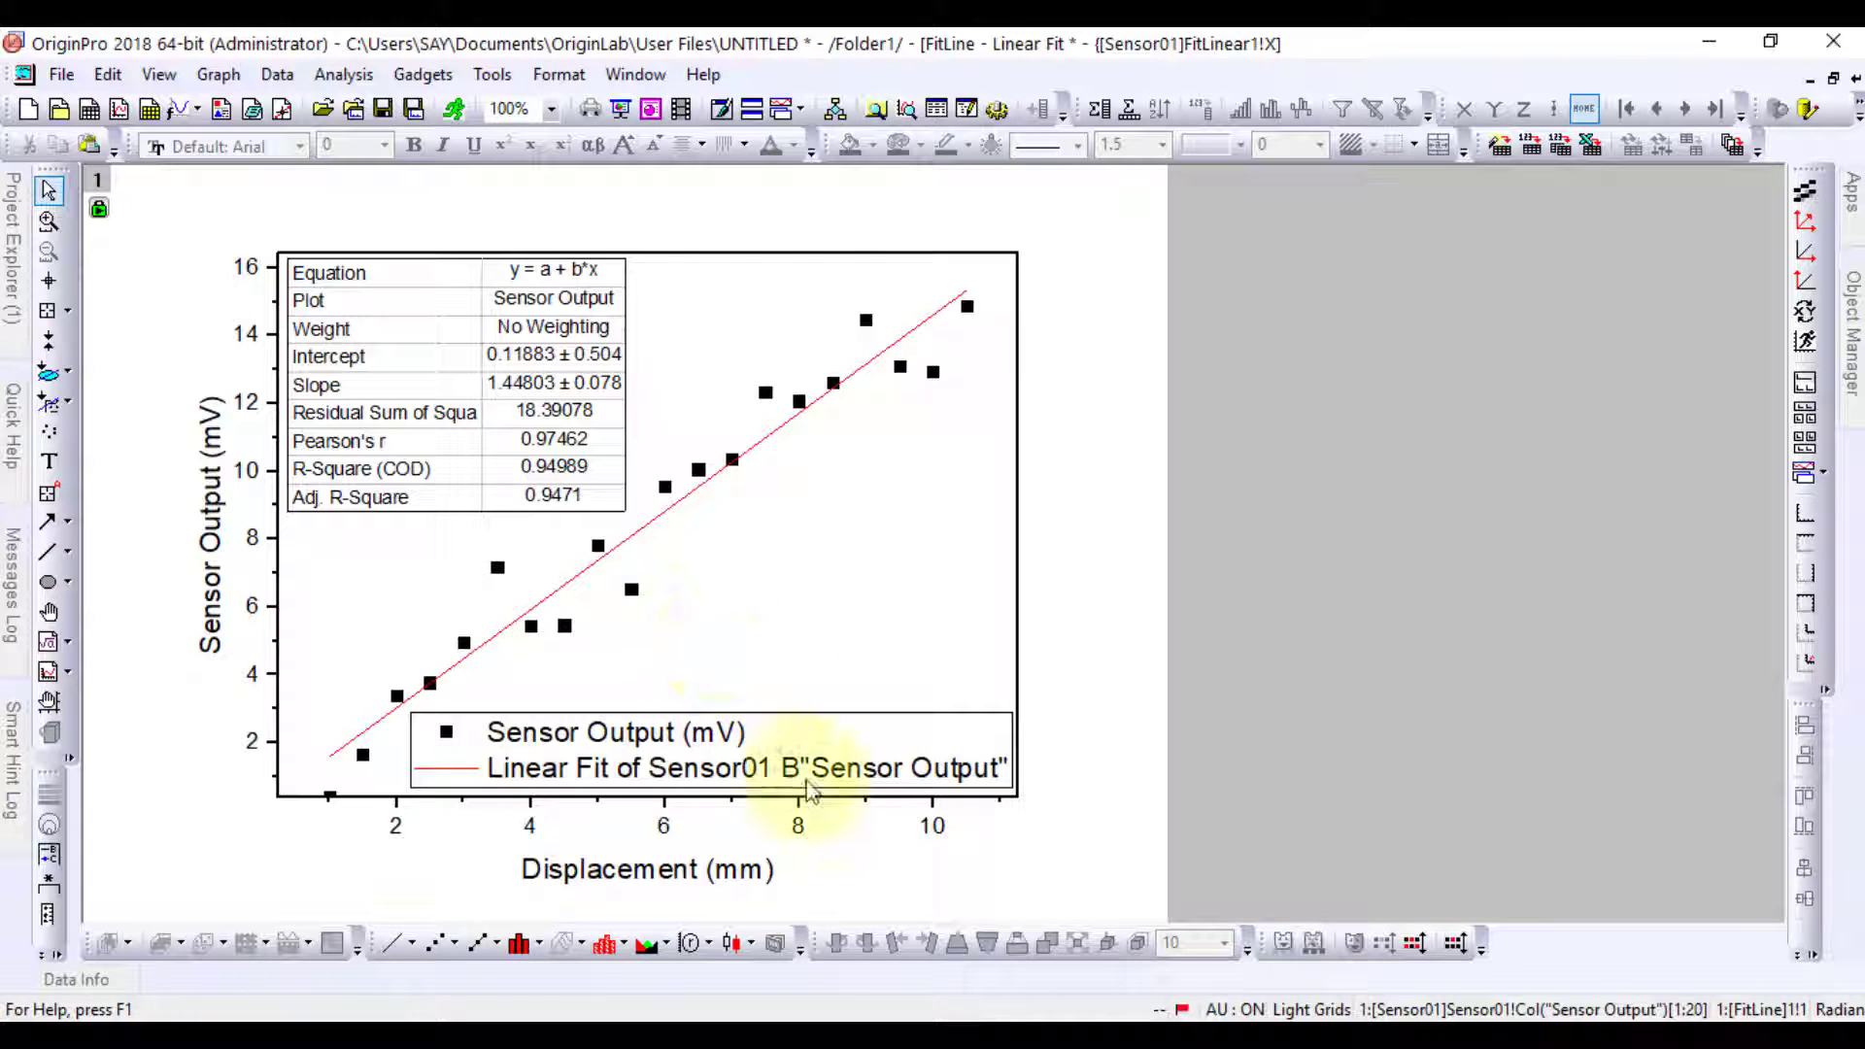
Set the legend's Frame to None in its text properties
click(814, 739)
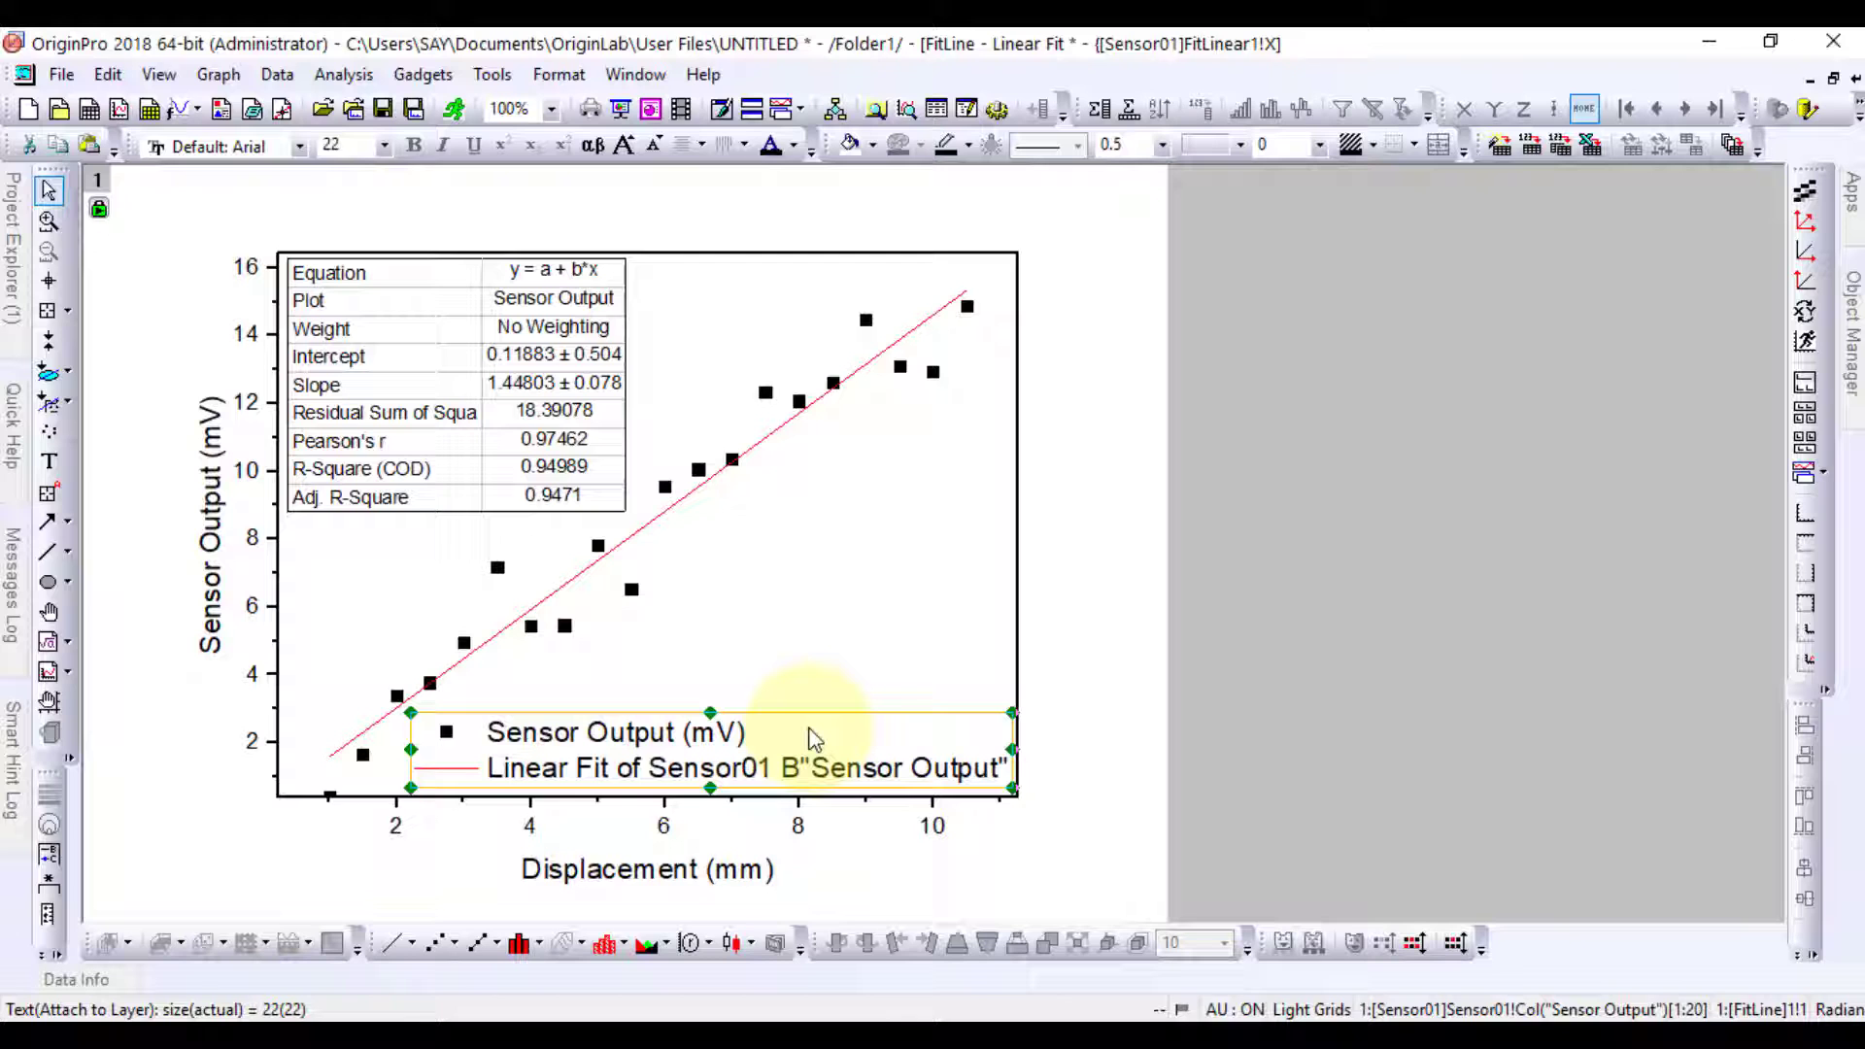
double_click(814, 740)
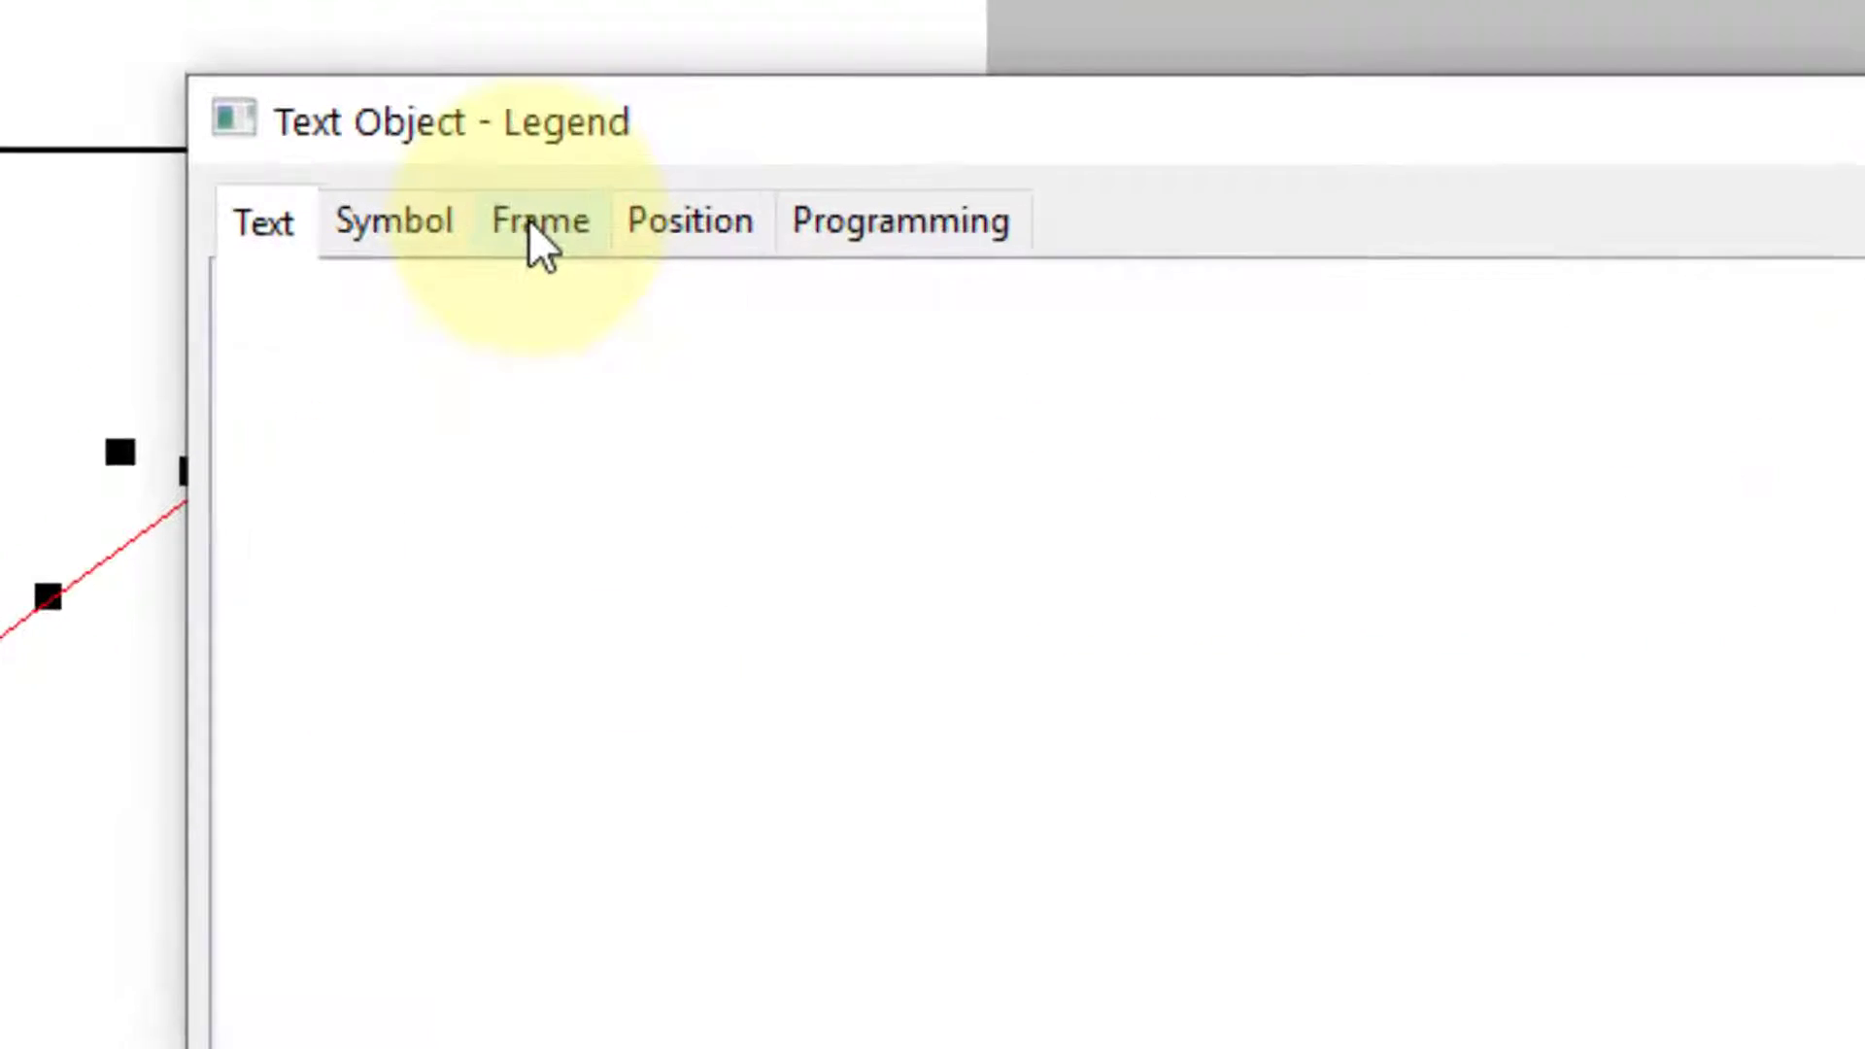
click(530, 225)
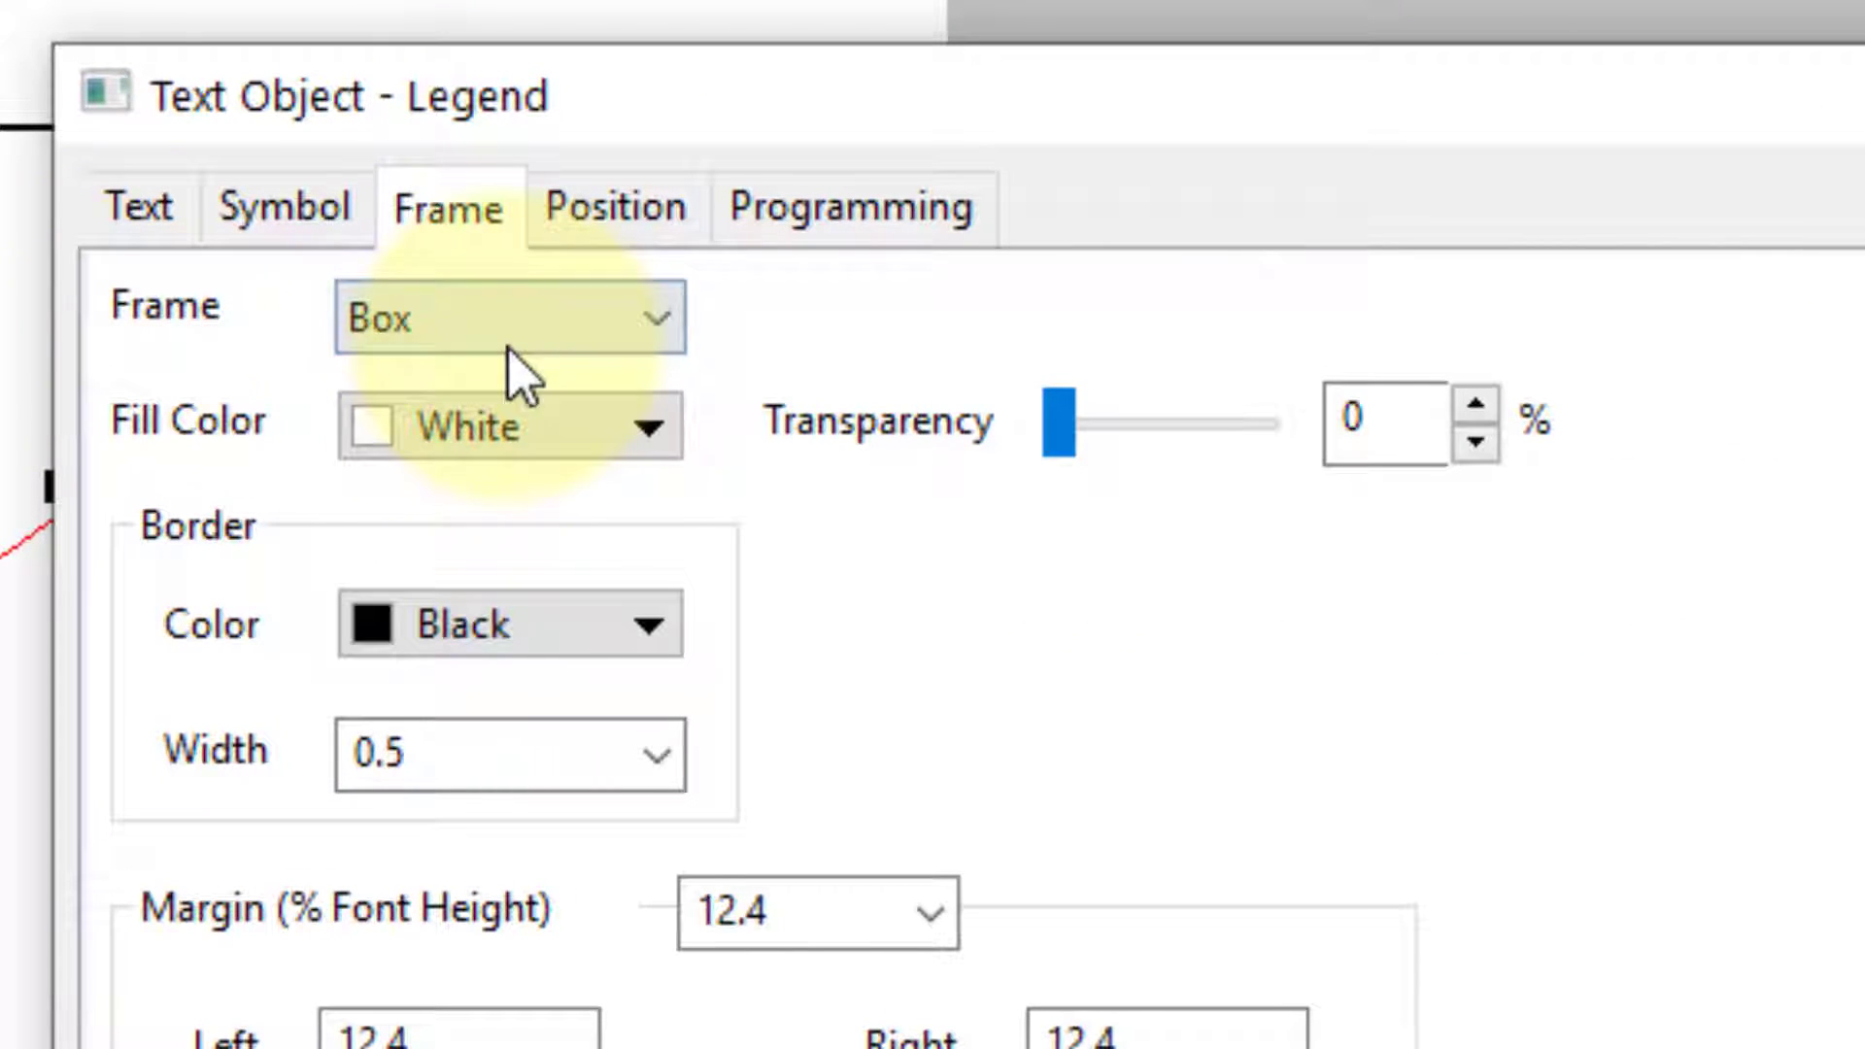
click(462, 332)
click(464, 384)
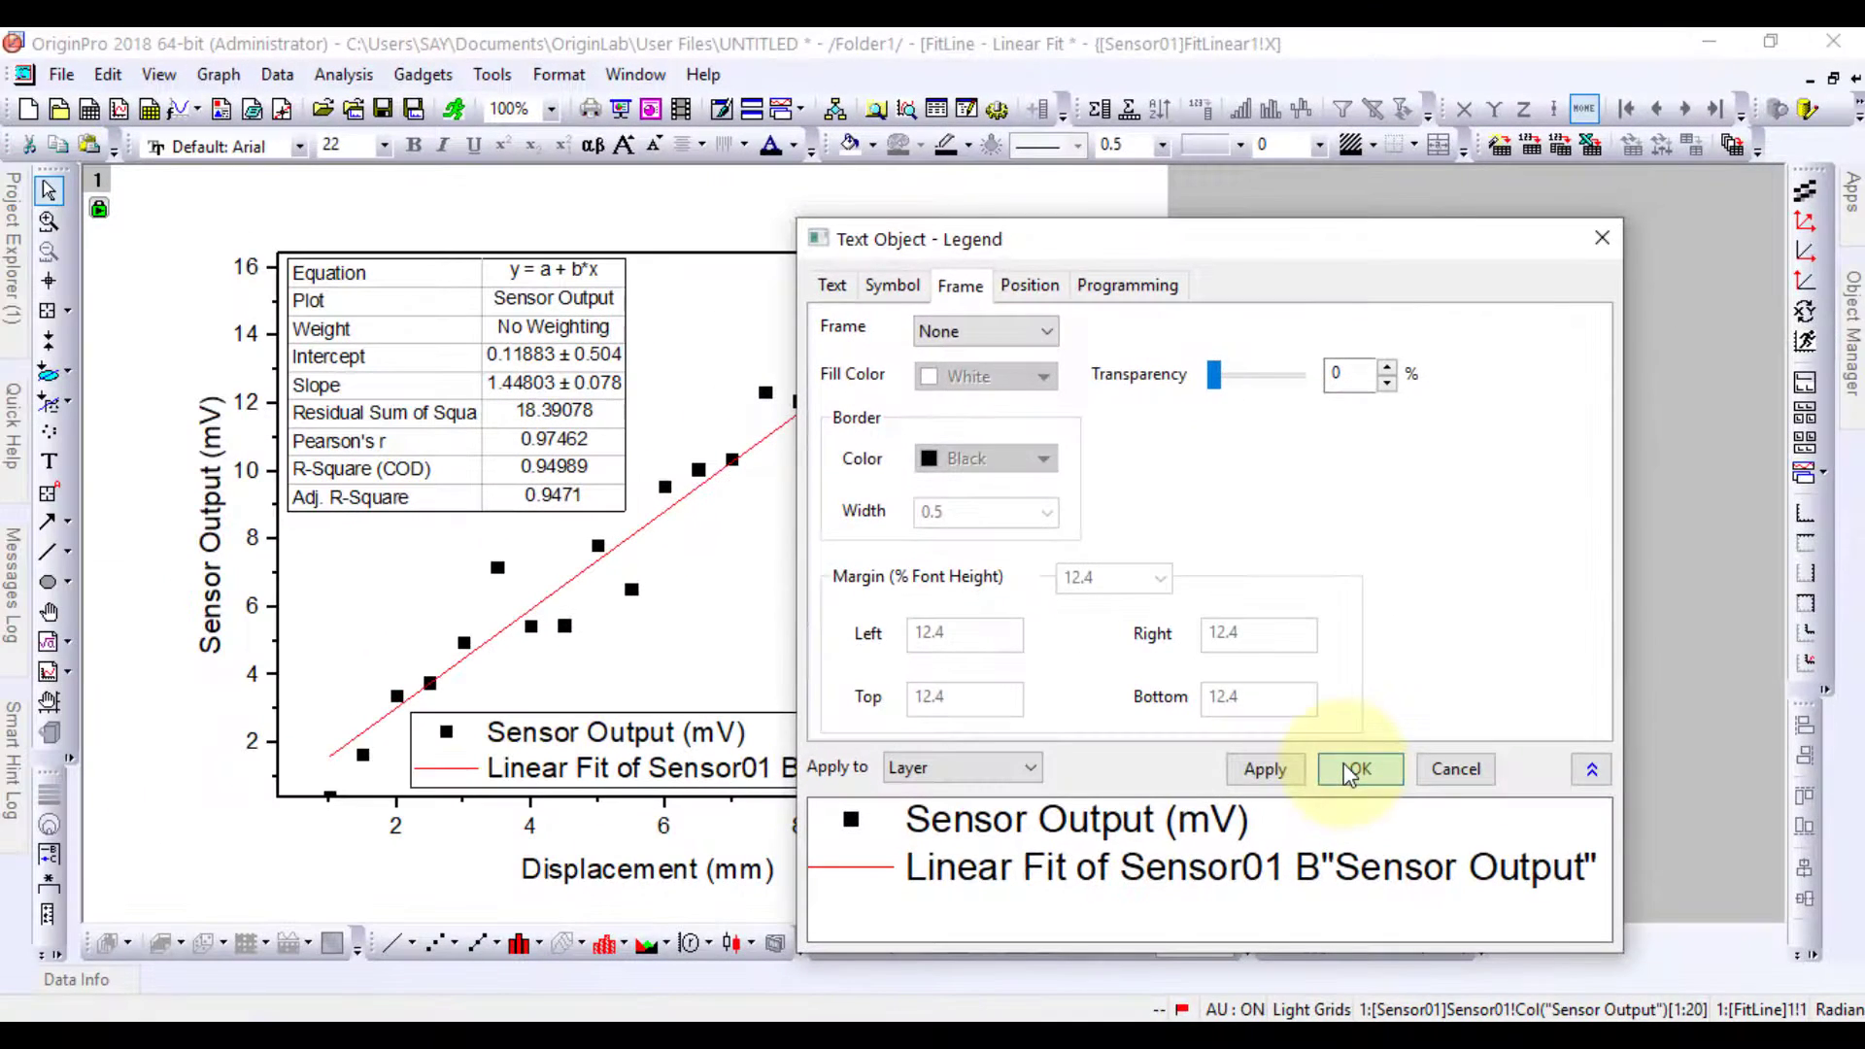
click(1350, 772)
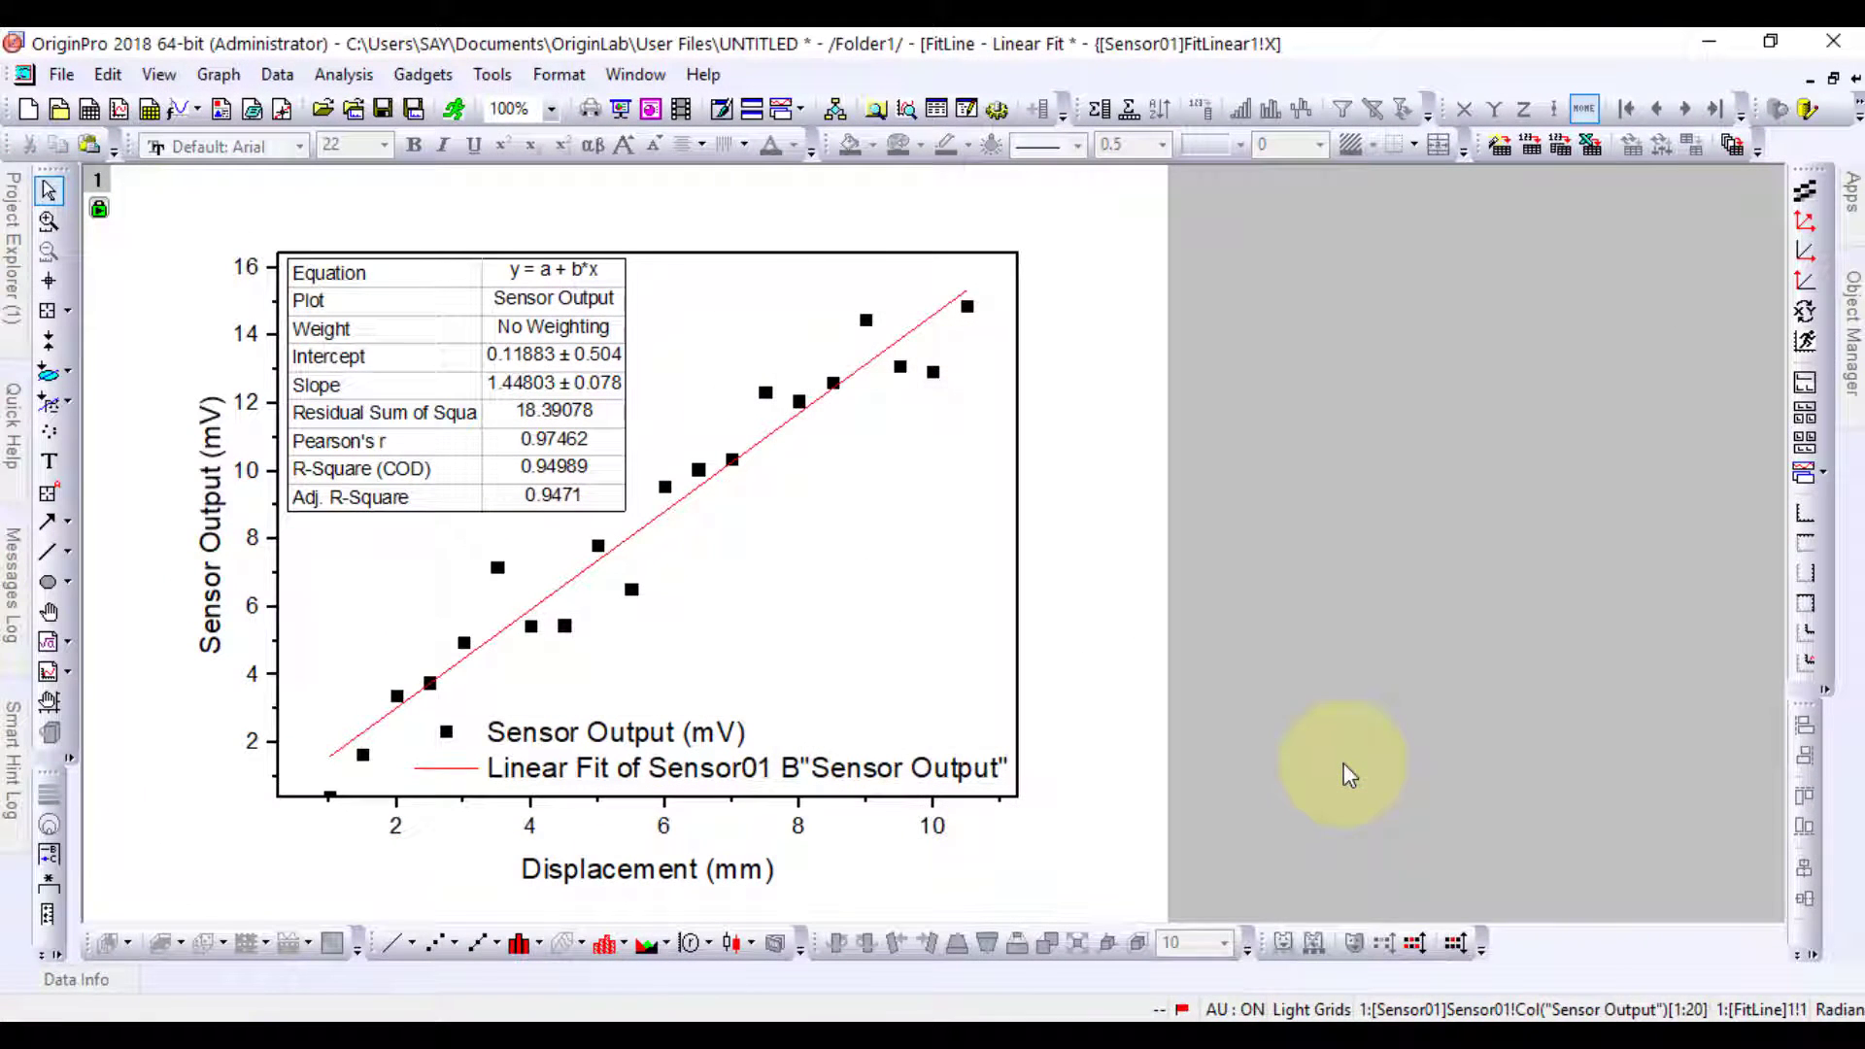
Make the data points filled violet circles of size 18 in Plot Details
double_click(595, 575)
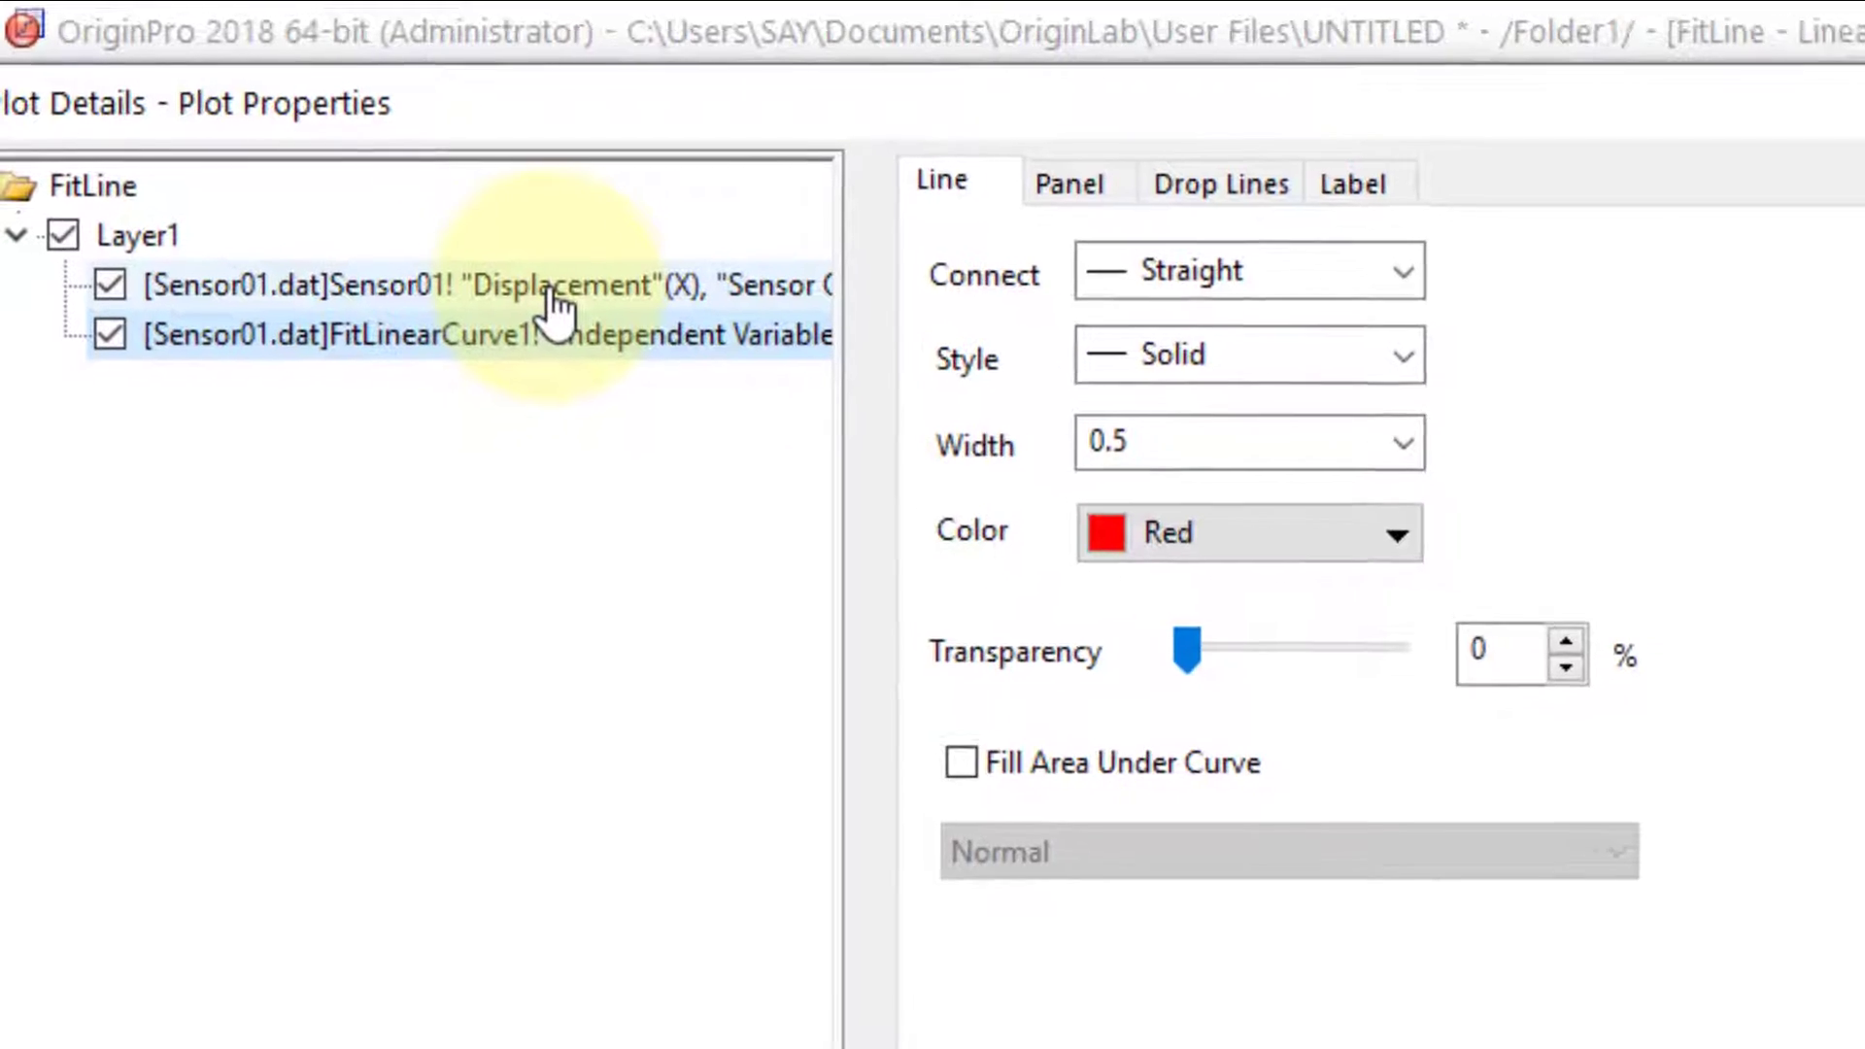
click(304, 191)
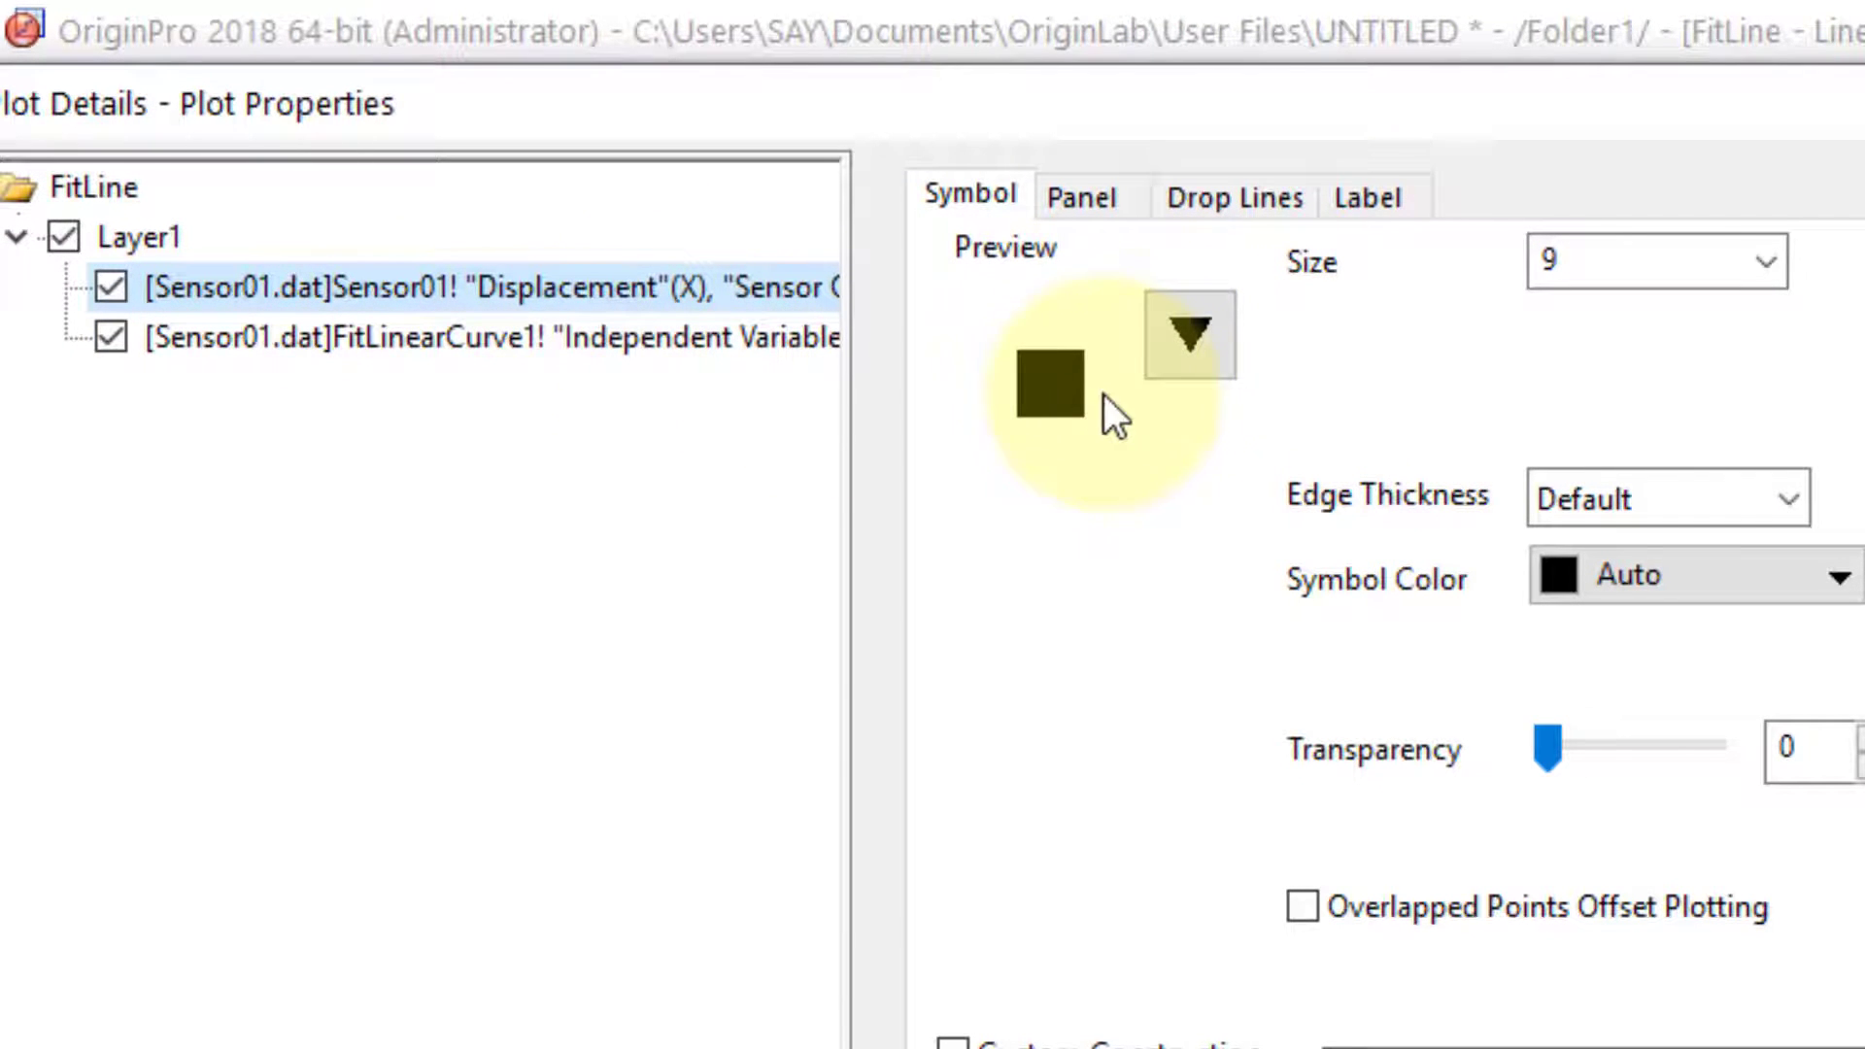
click(1169, 349)
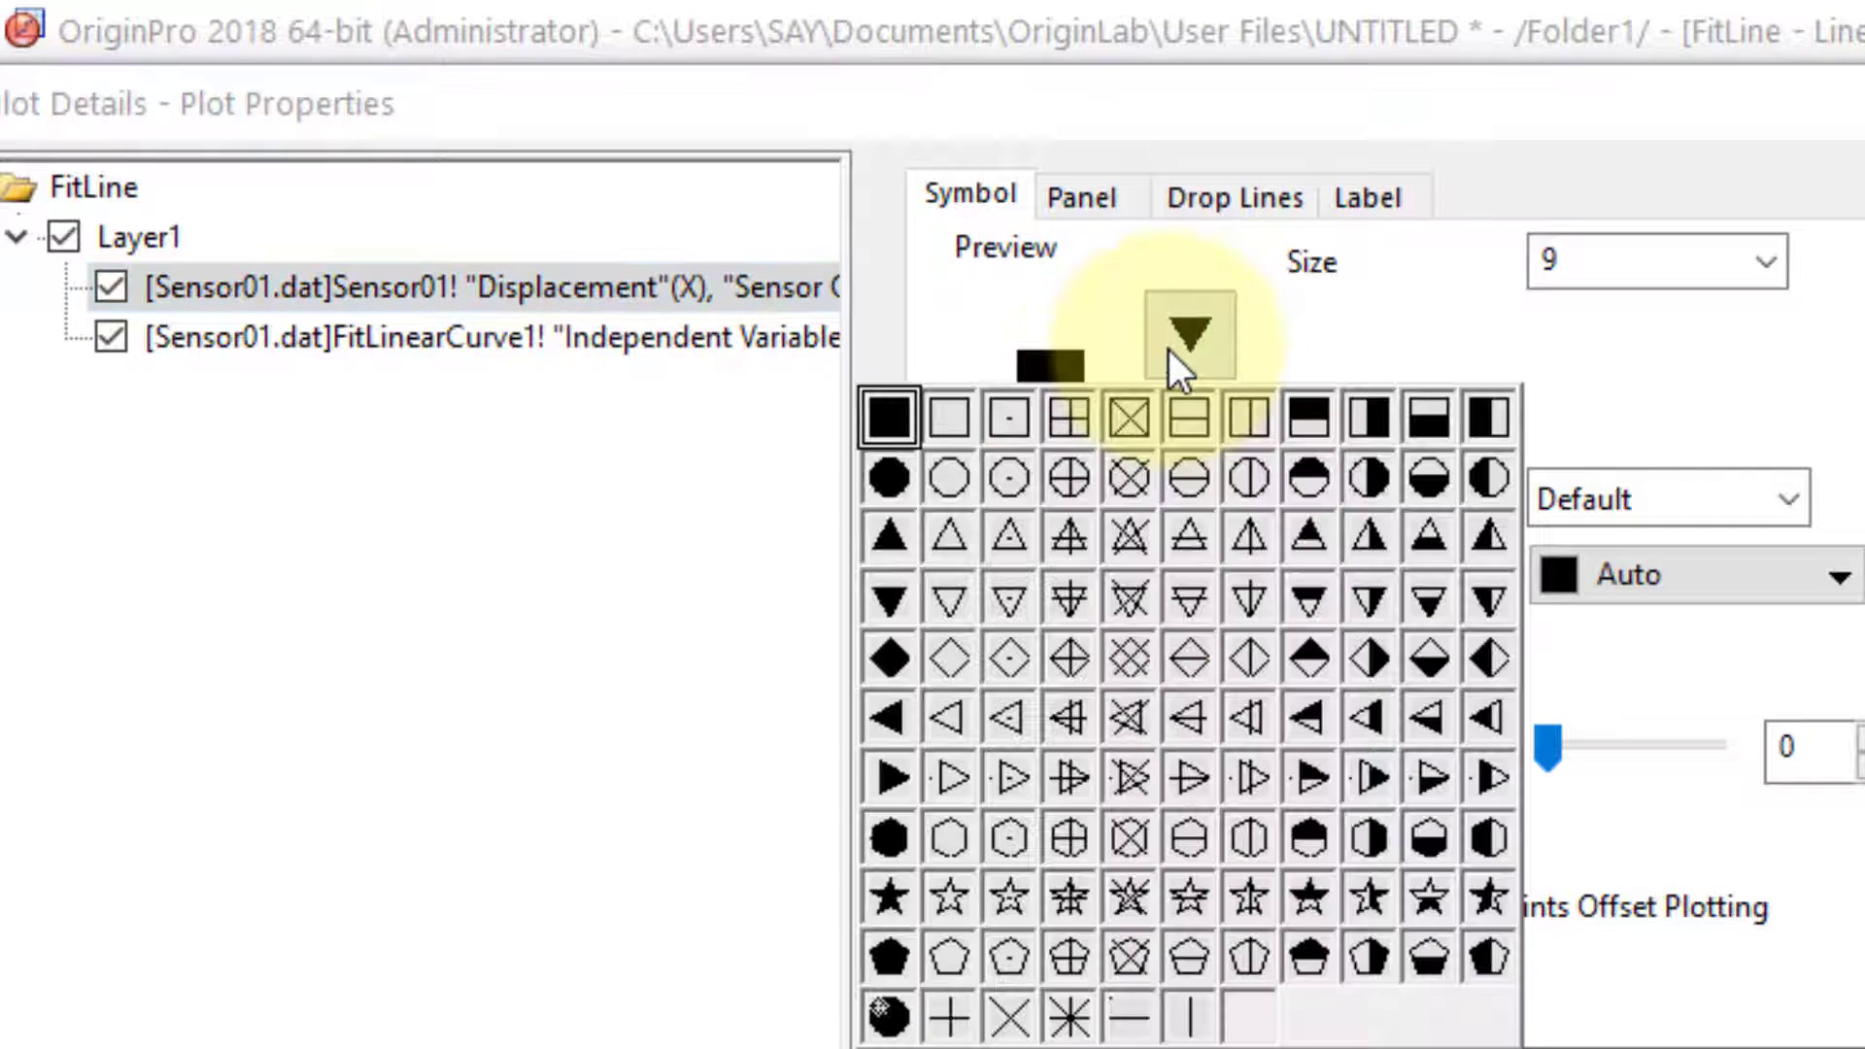
click(898, 476)
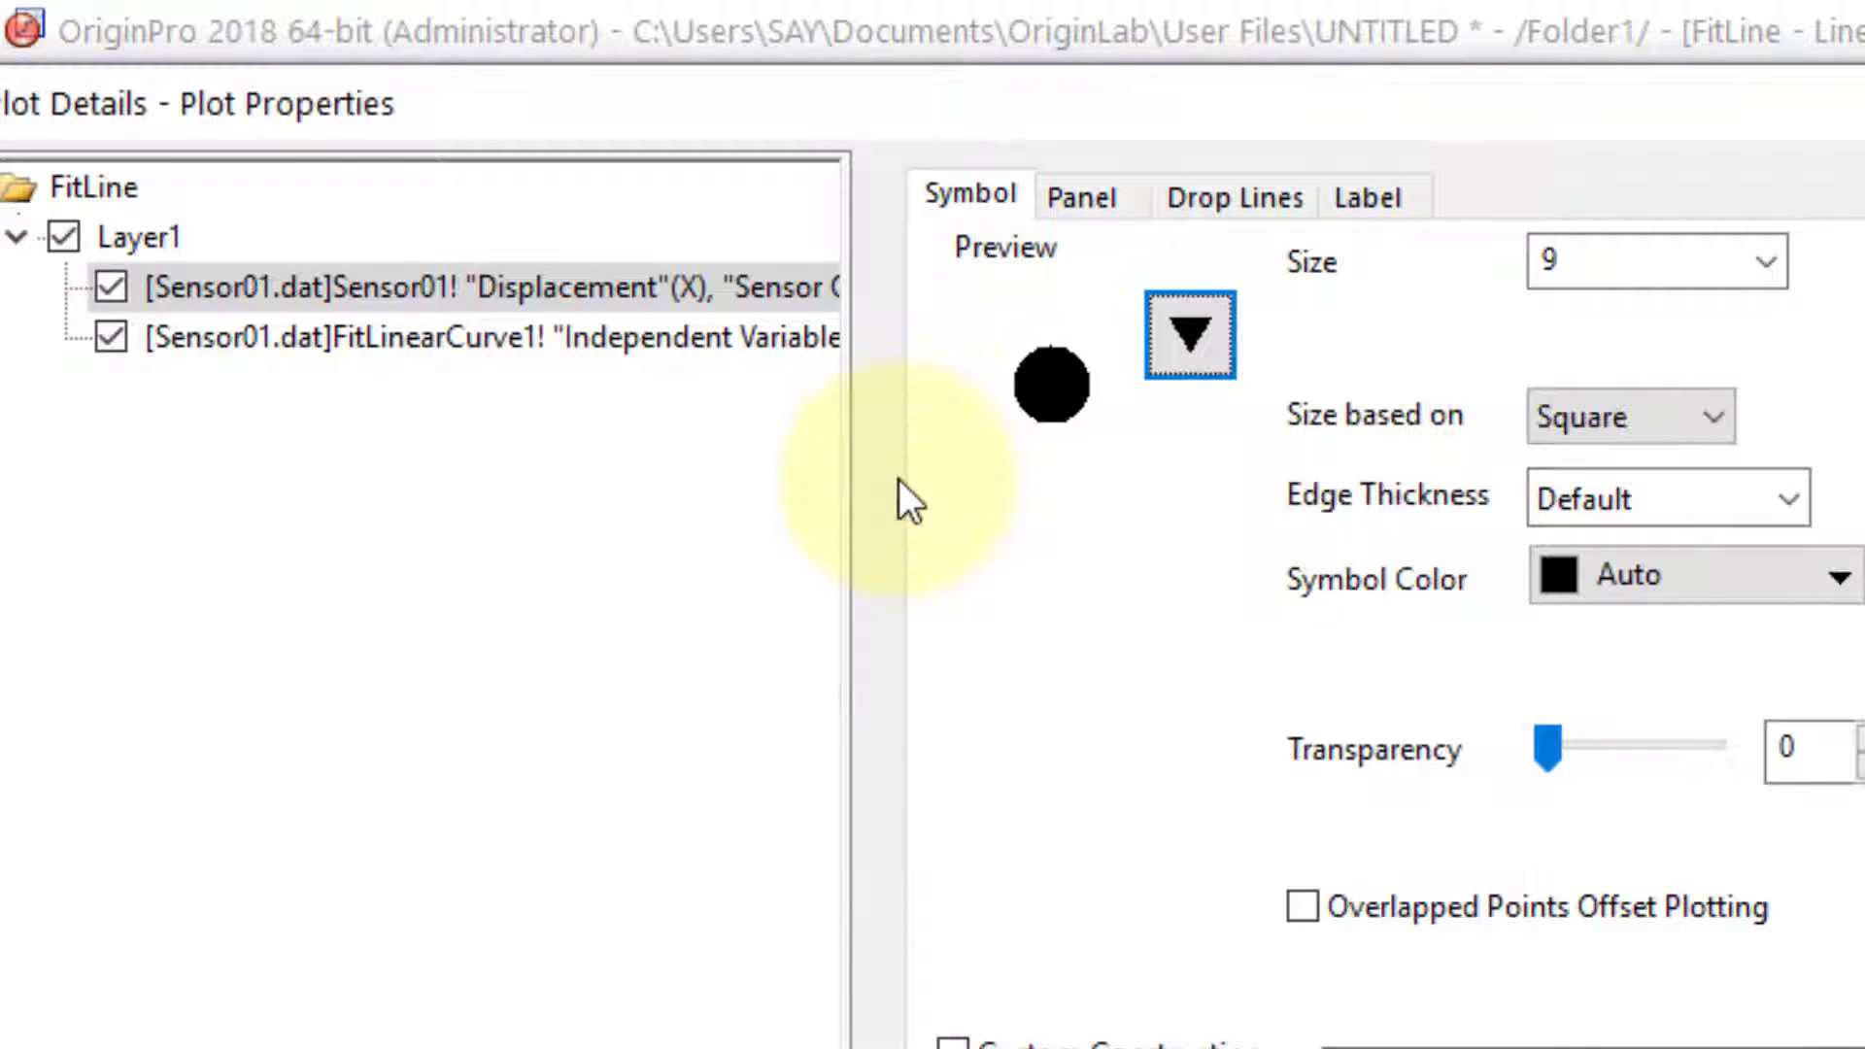
click(1762, 262)
click(1603, 573)
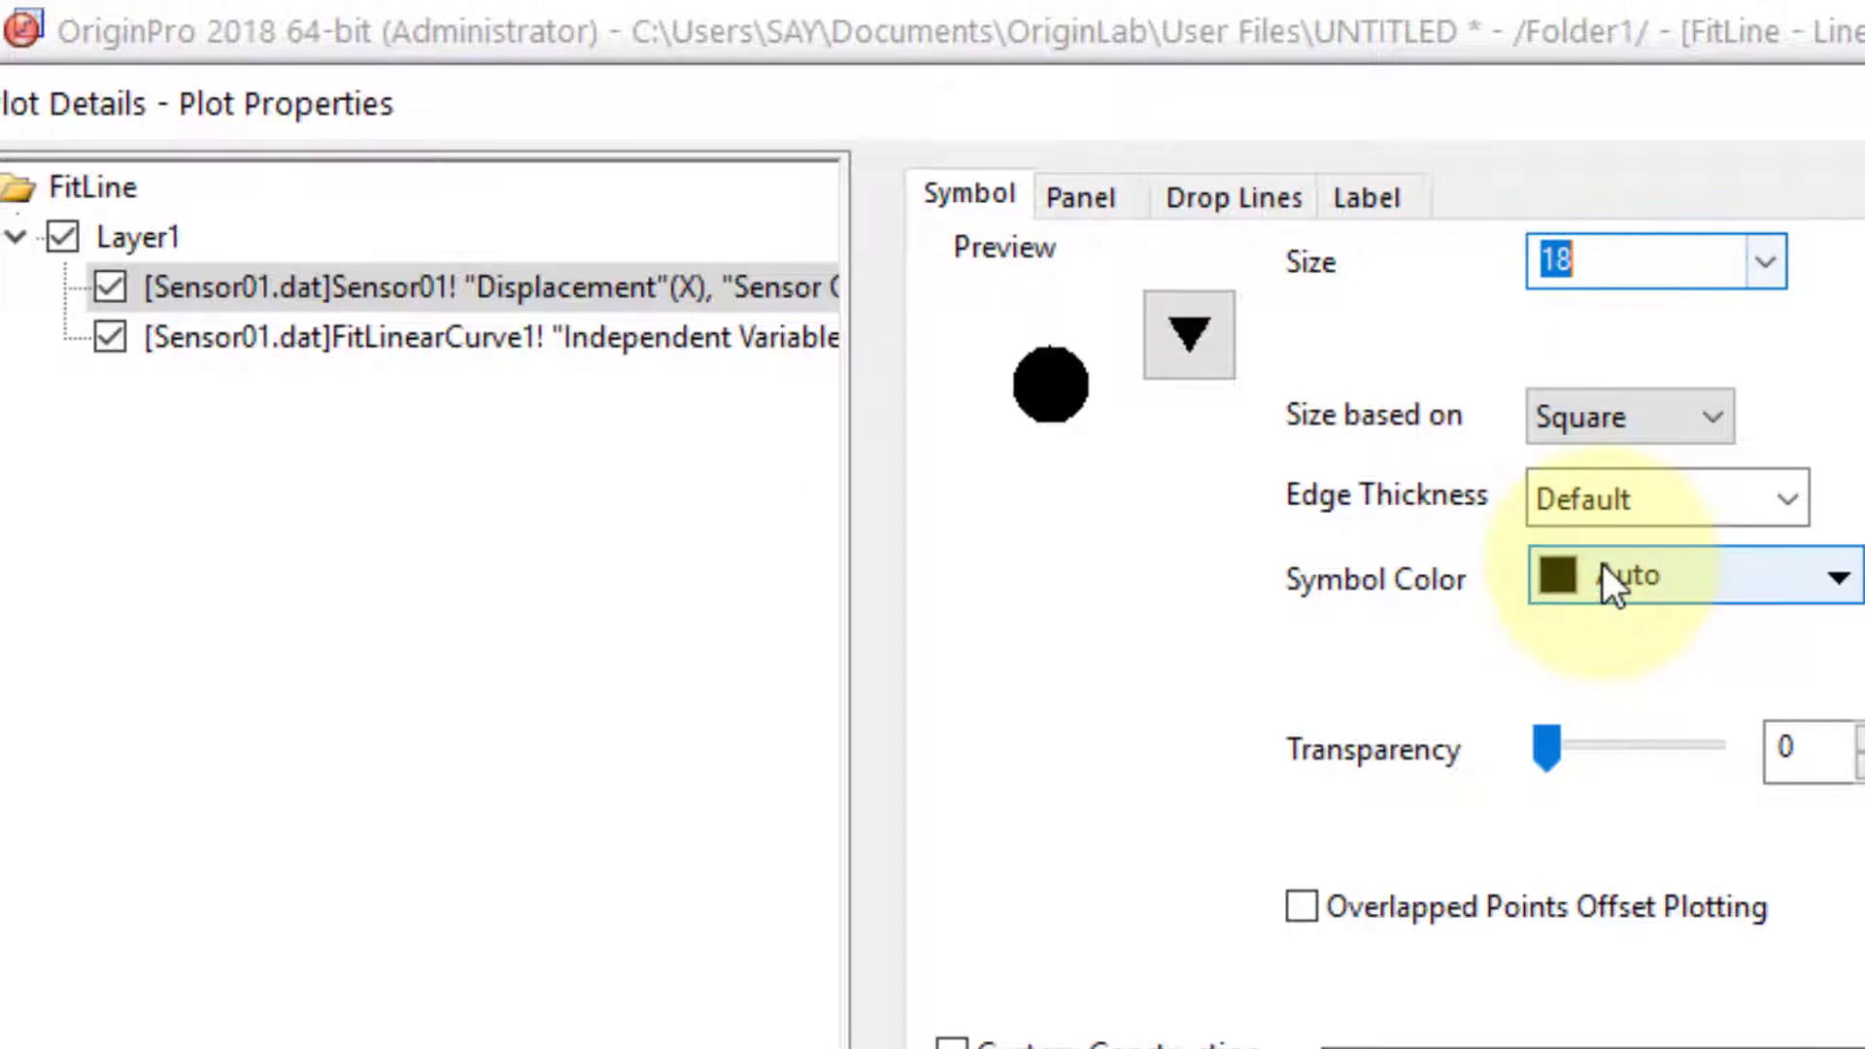
click(1501, 576)
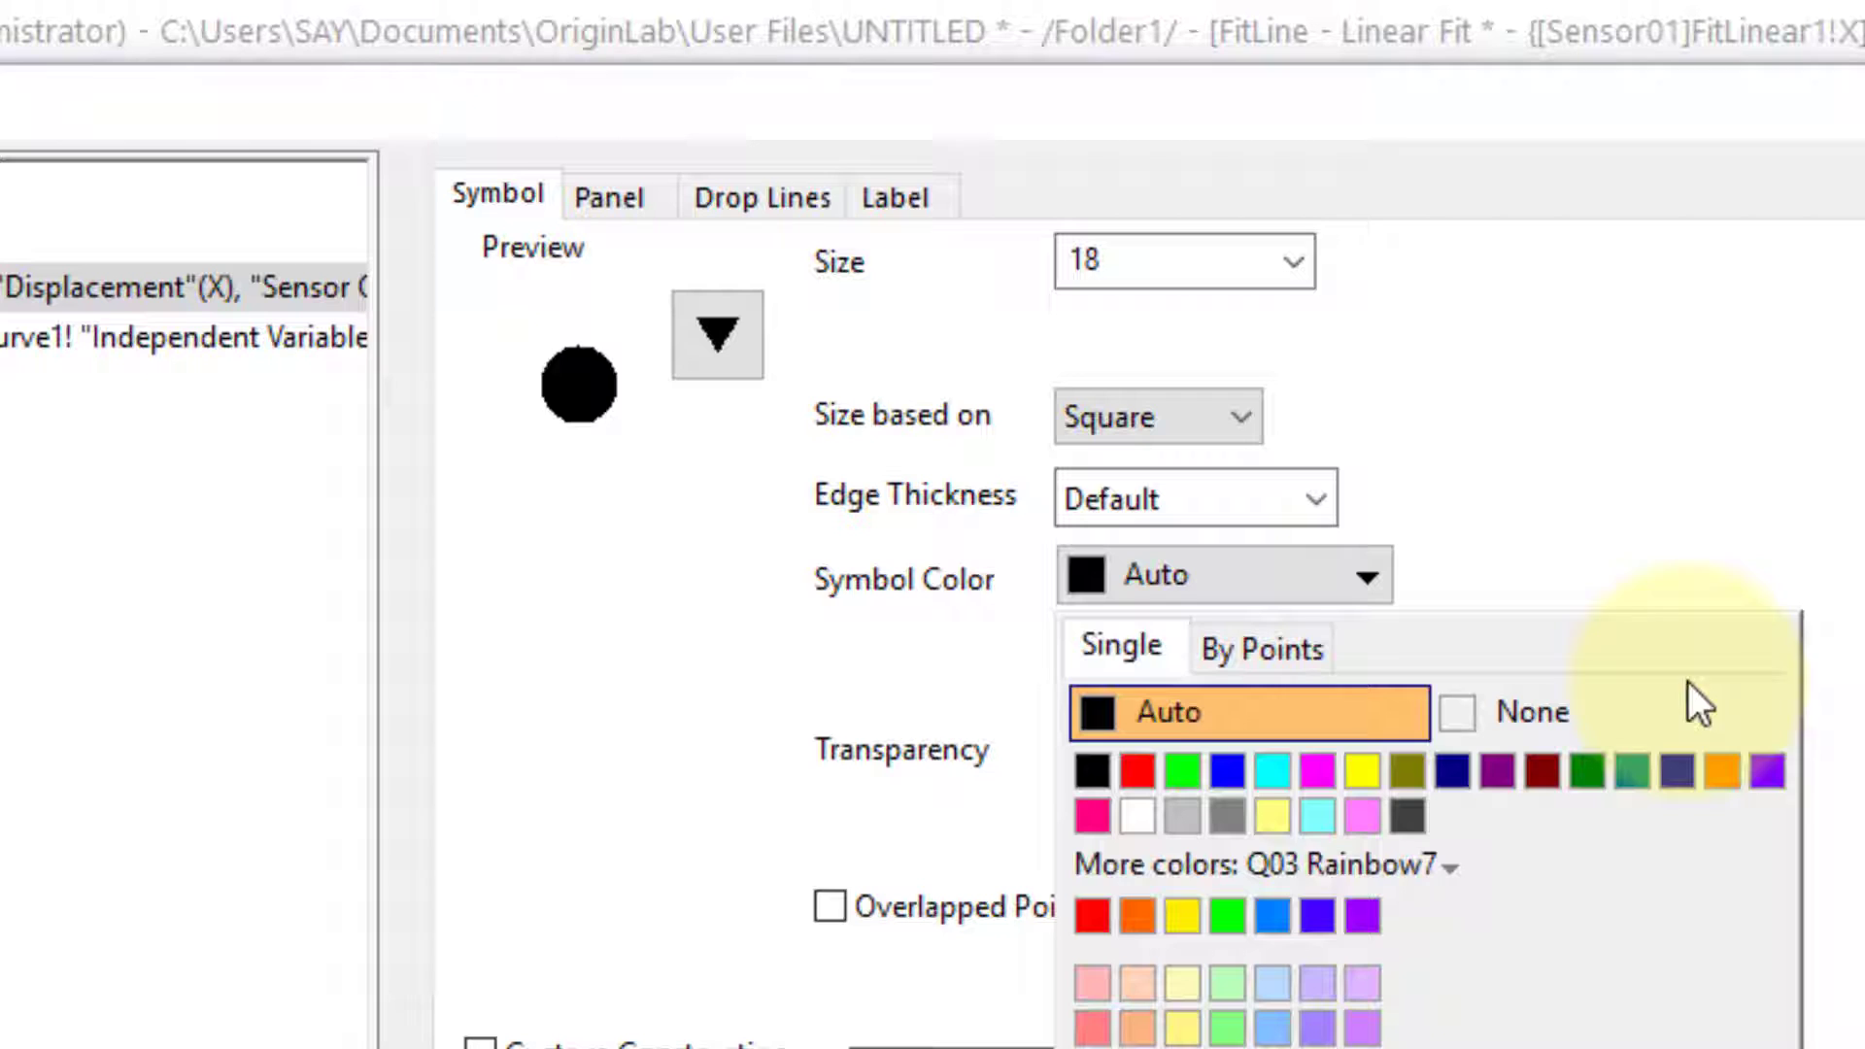
click(1766, 771)
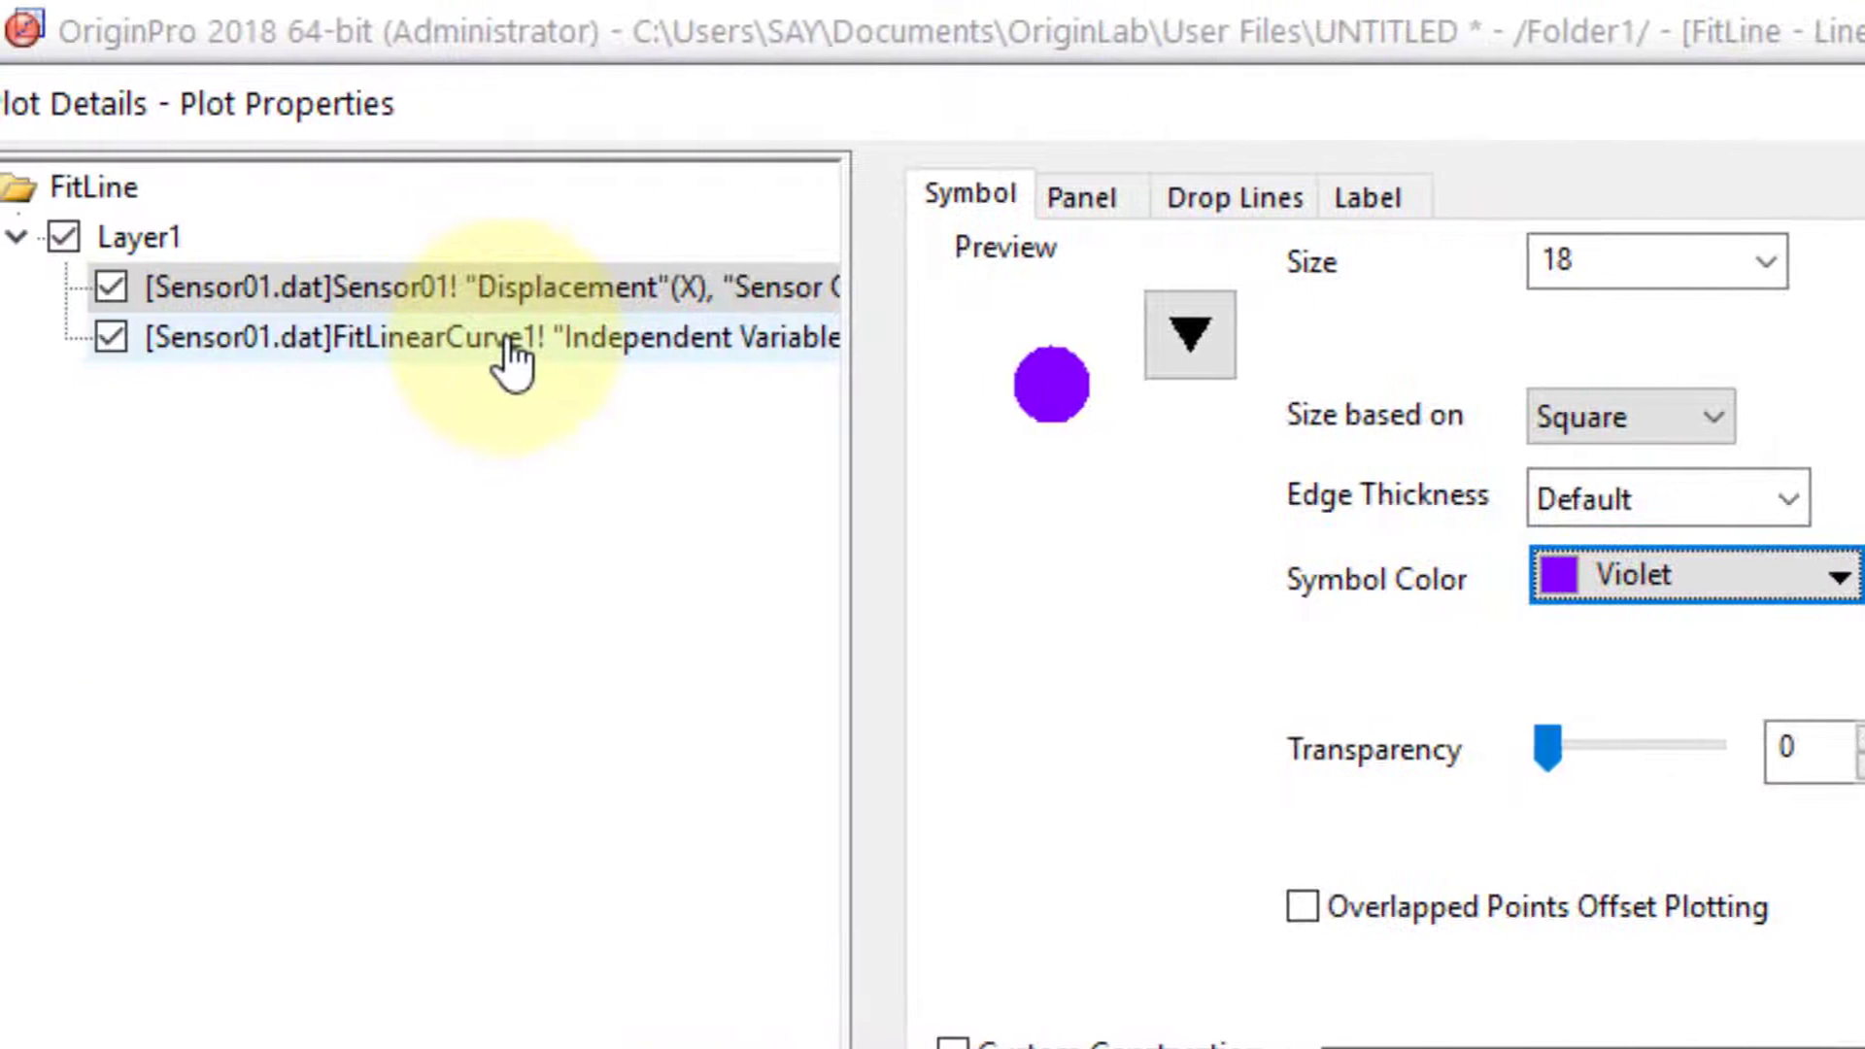
Set the red fit line width to 5 and confirm the styles
click(42, 337)
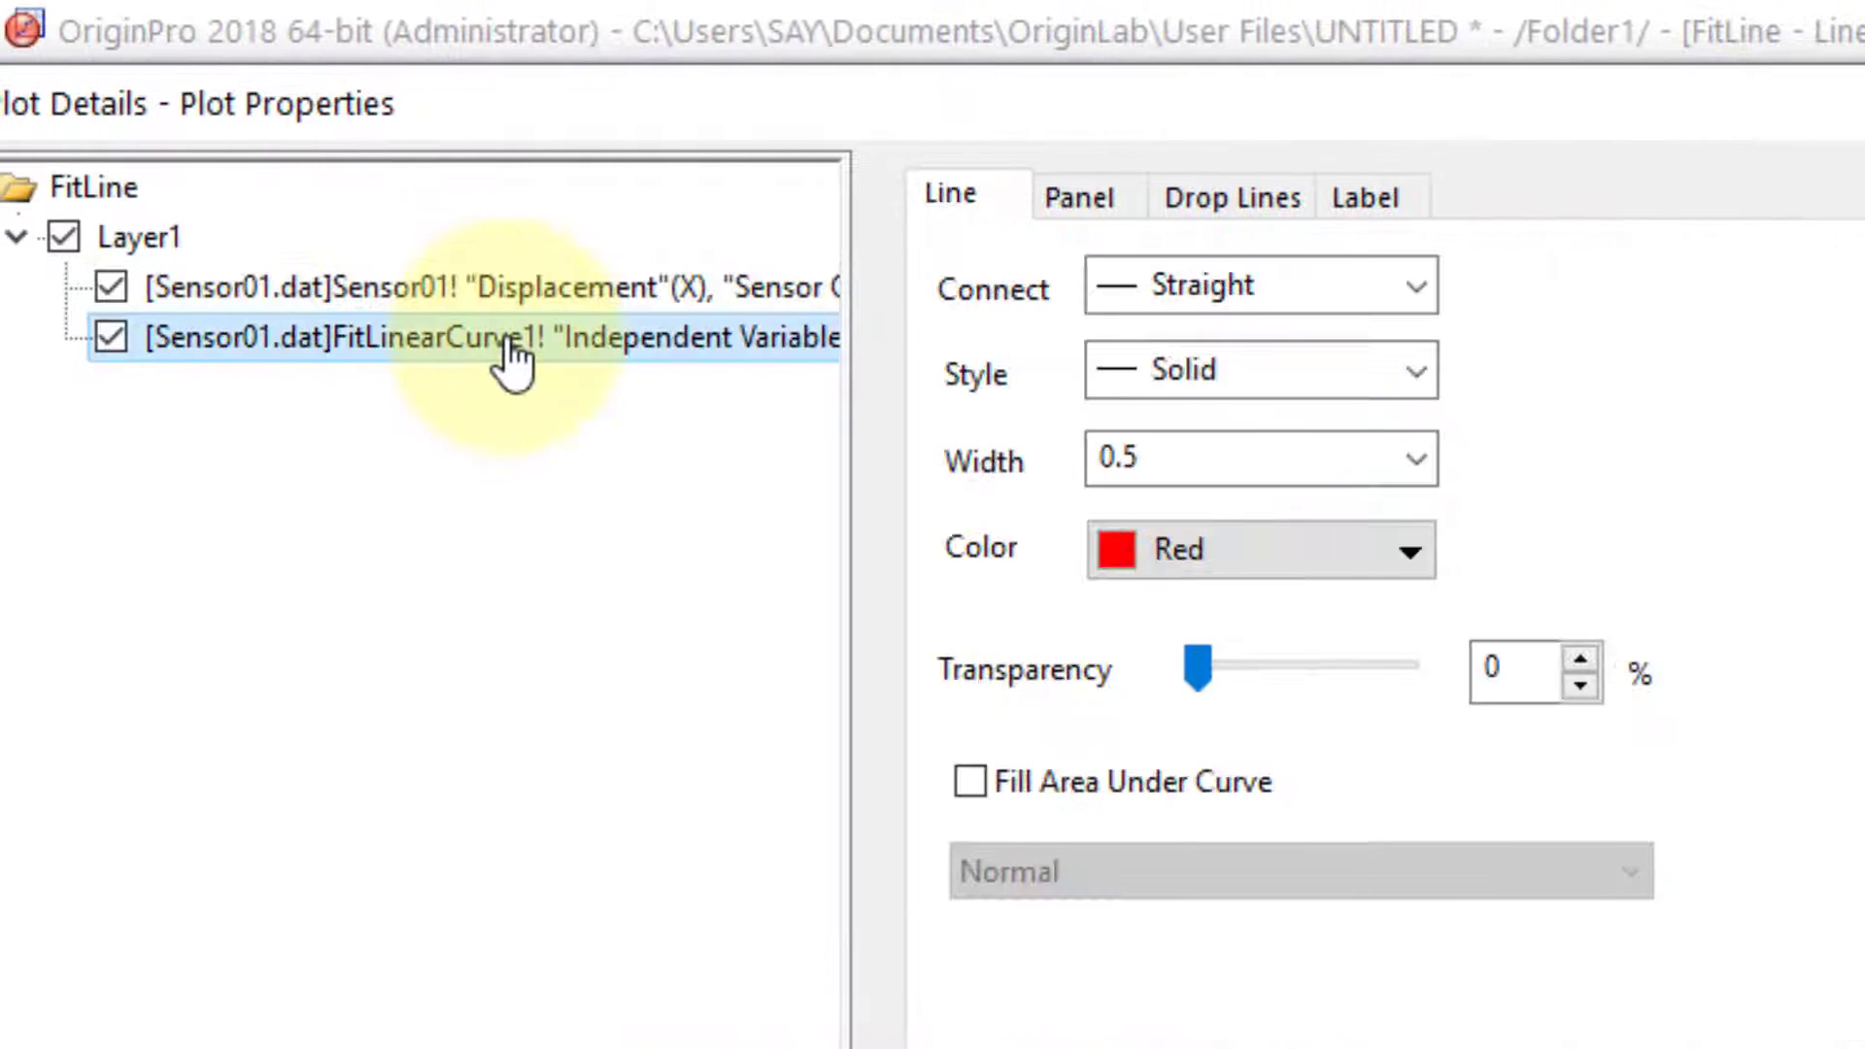
click(1415, 457)
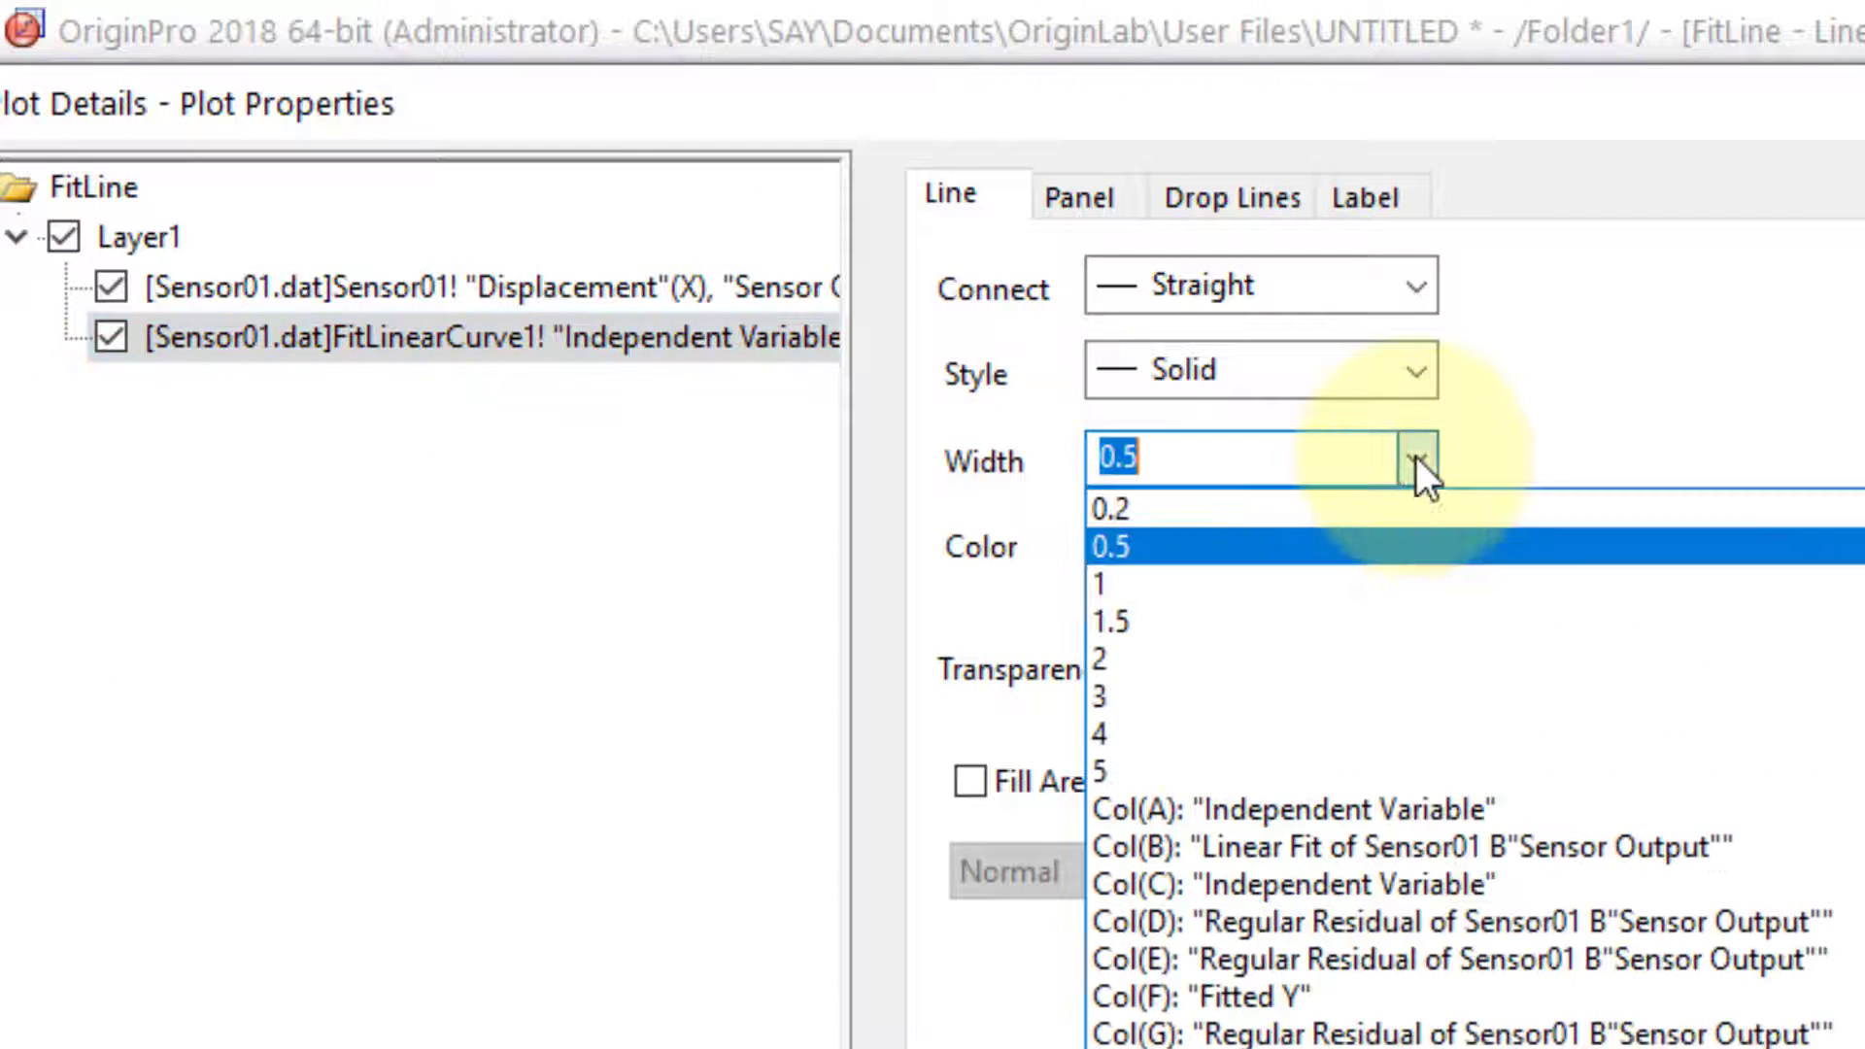
click(1200, 770)
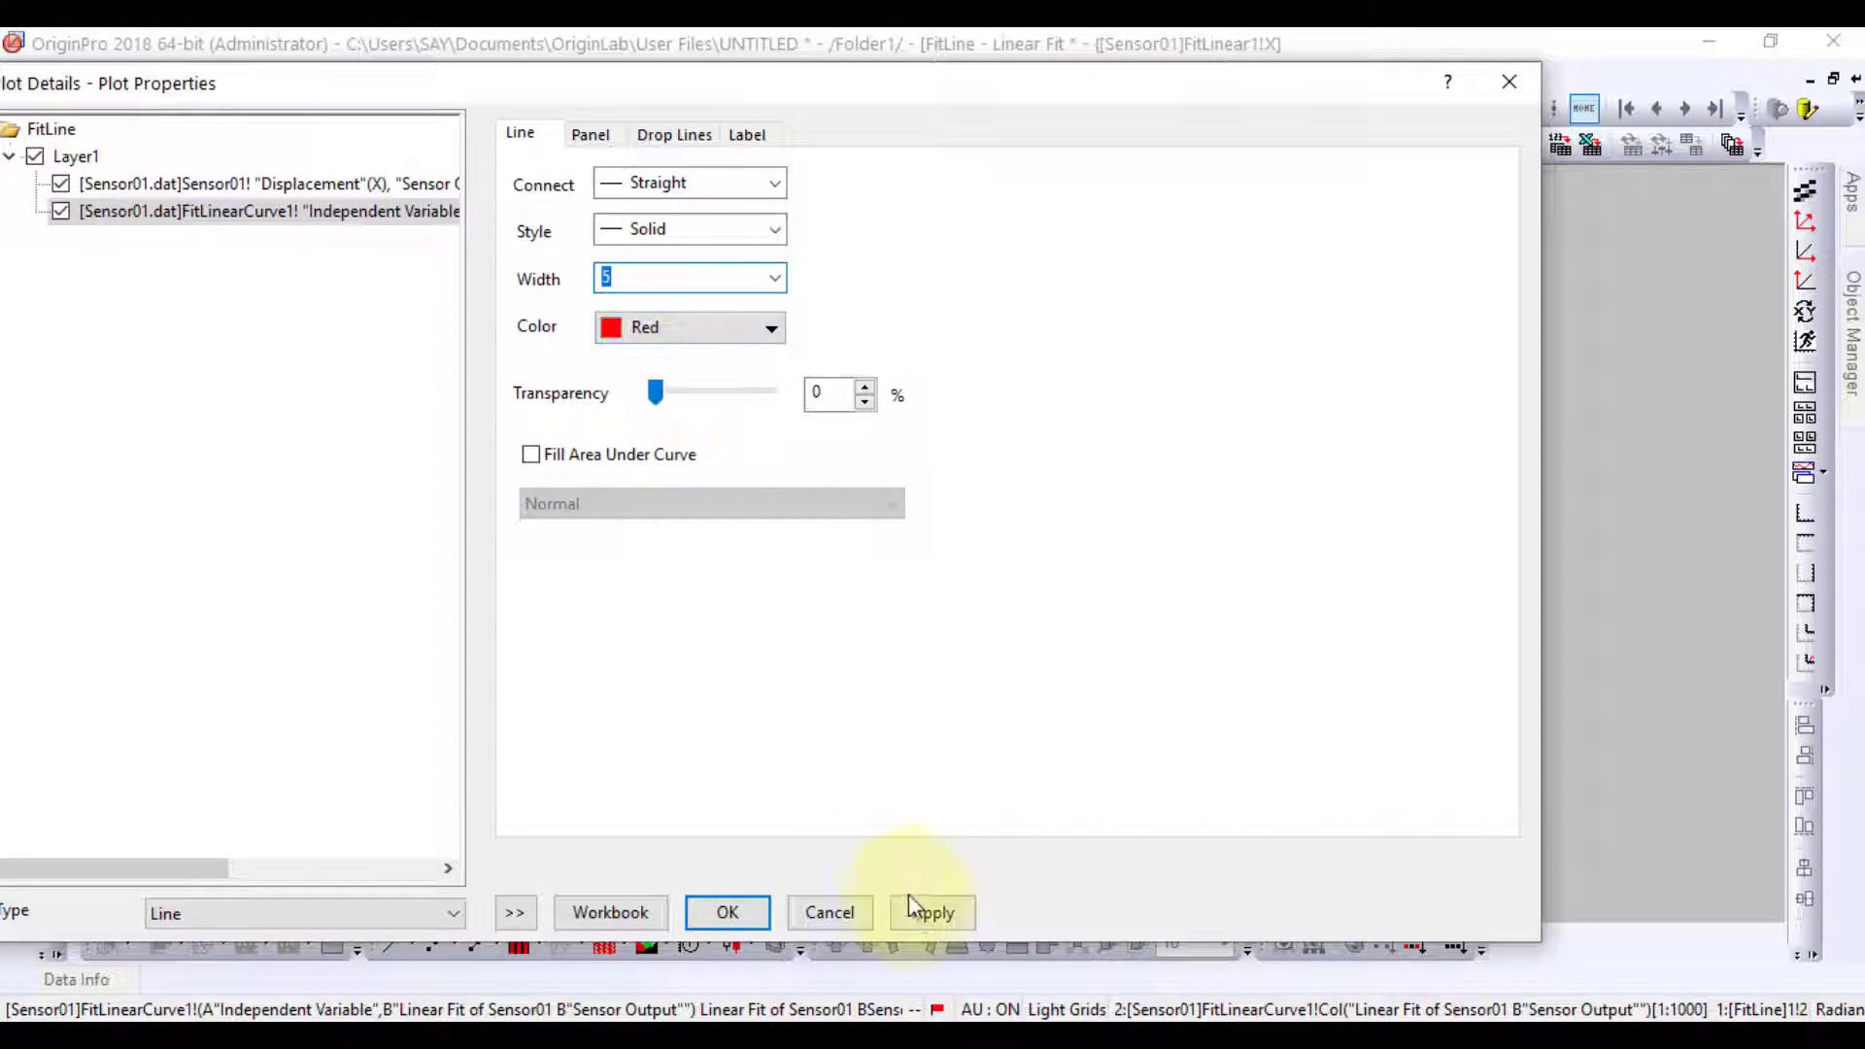
click(742, 915)
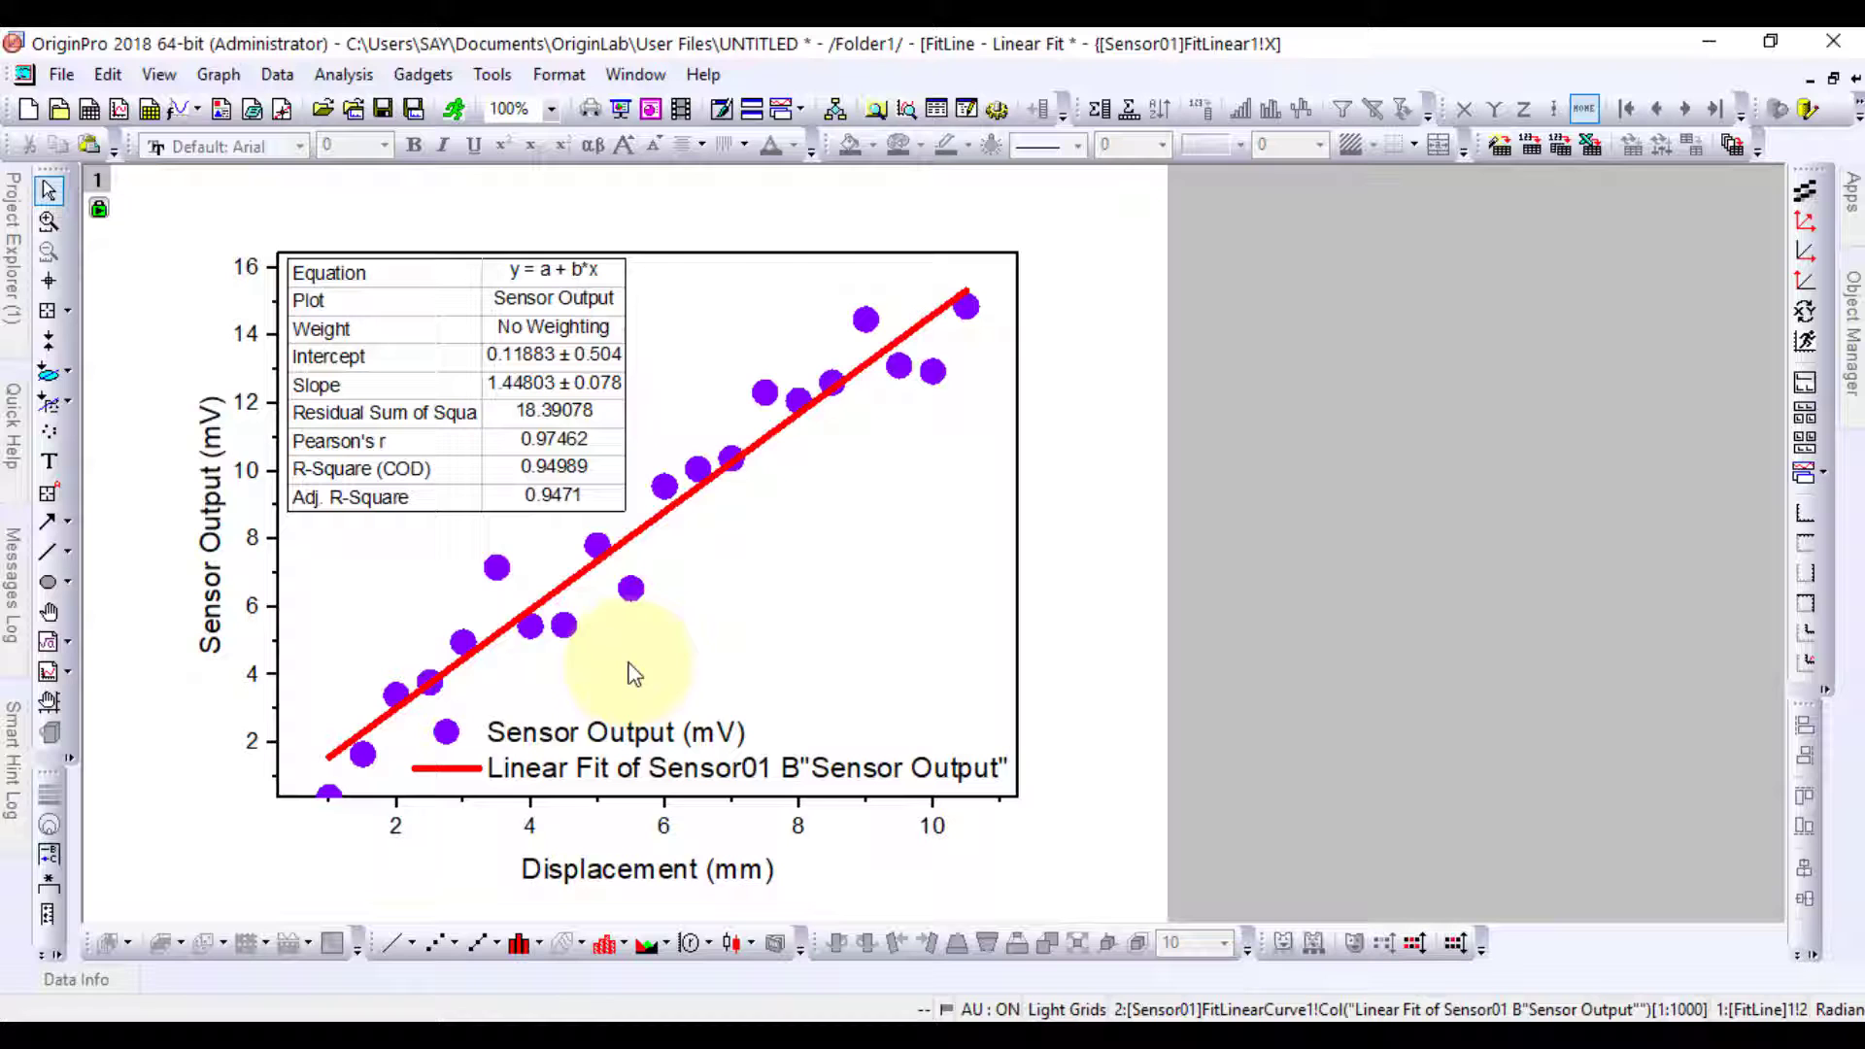
Close the FitLine graph, maximize the Sensor01 workbook and zoom into the restyled Fitted Curves Plot
click(1828, 76)
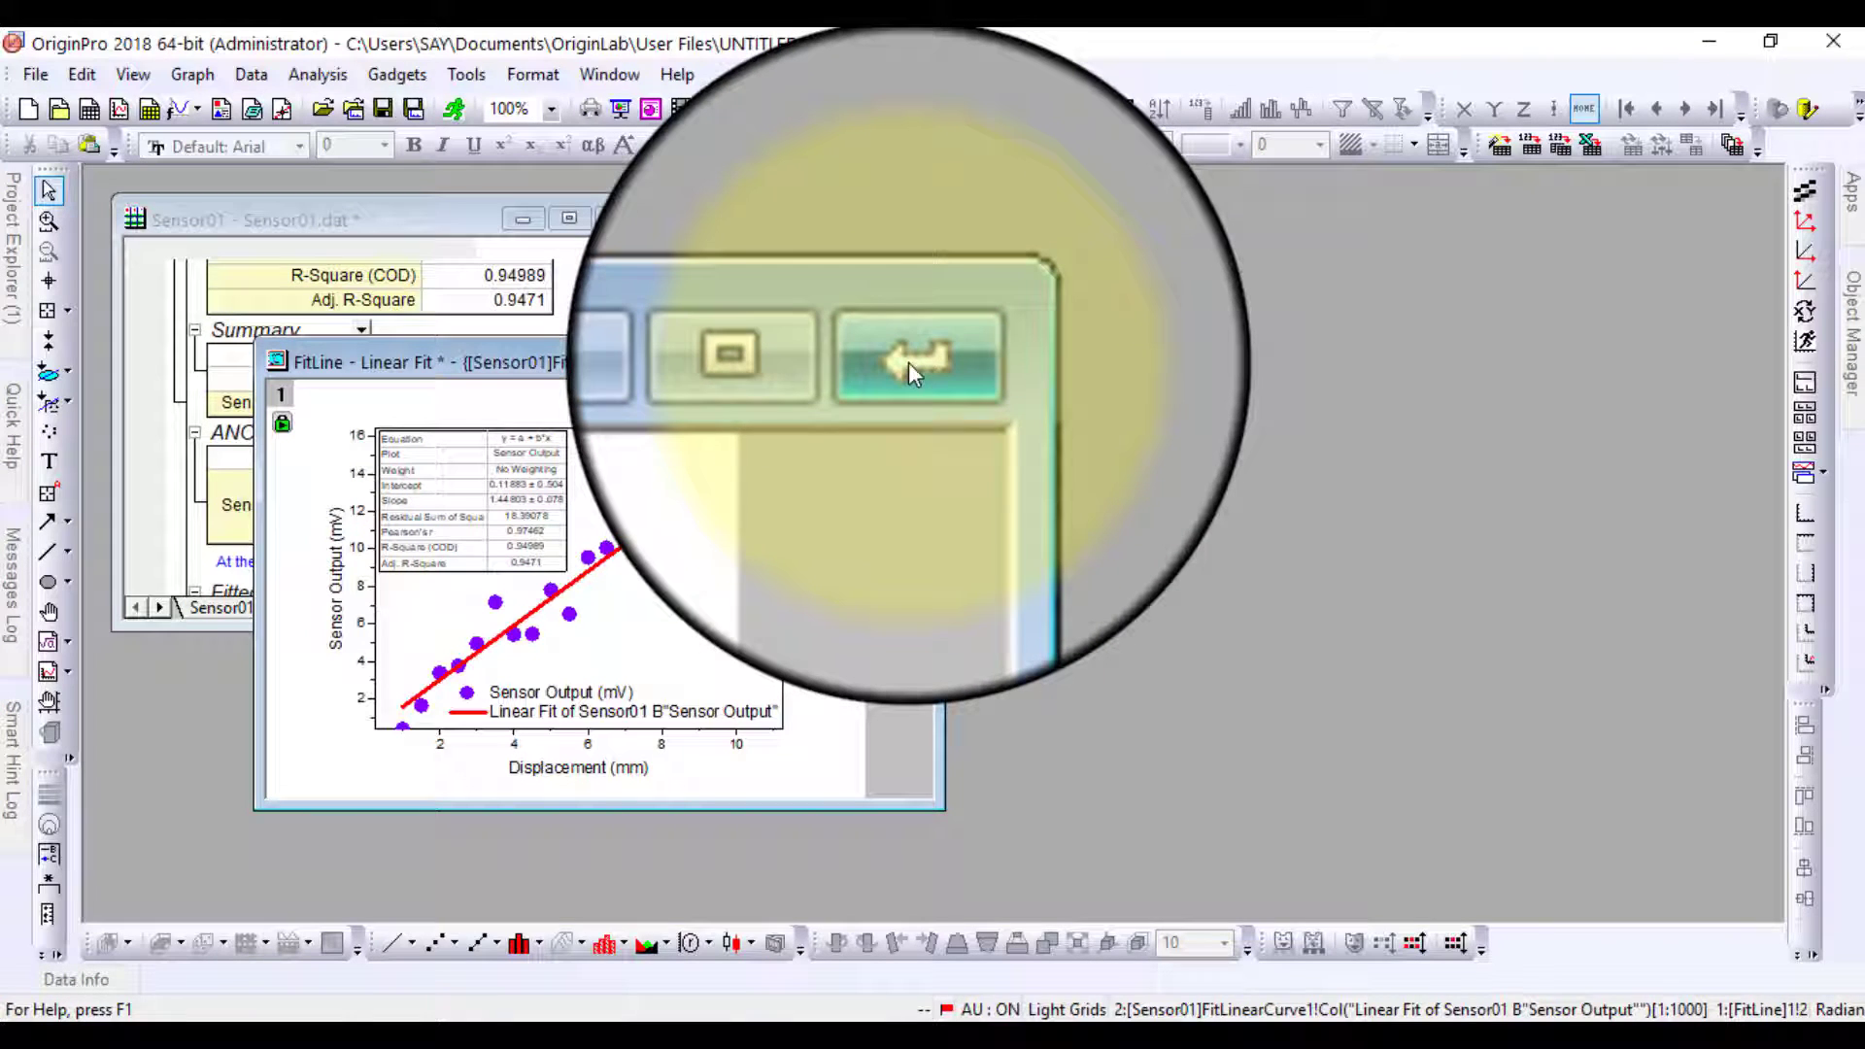
click(908, 363)
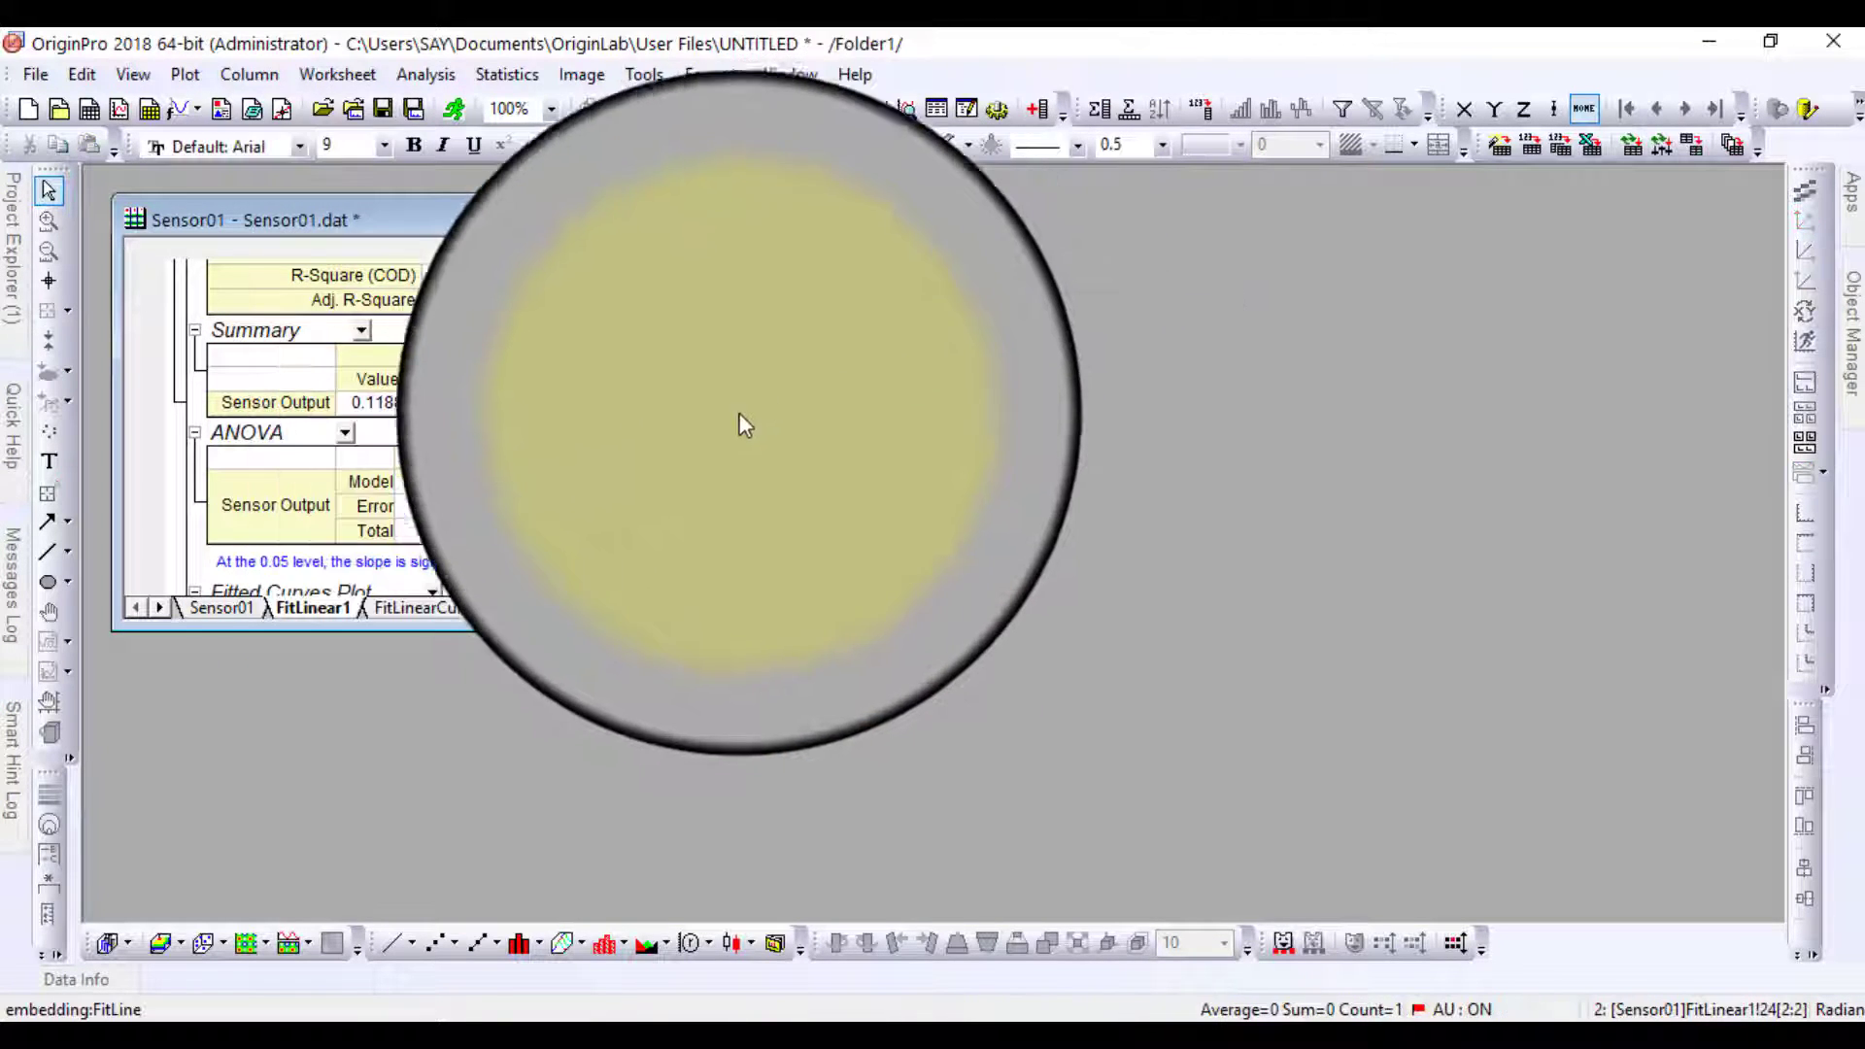
click(570, 218)
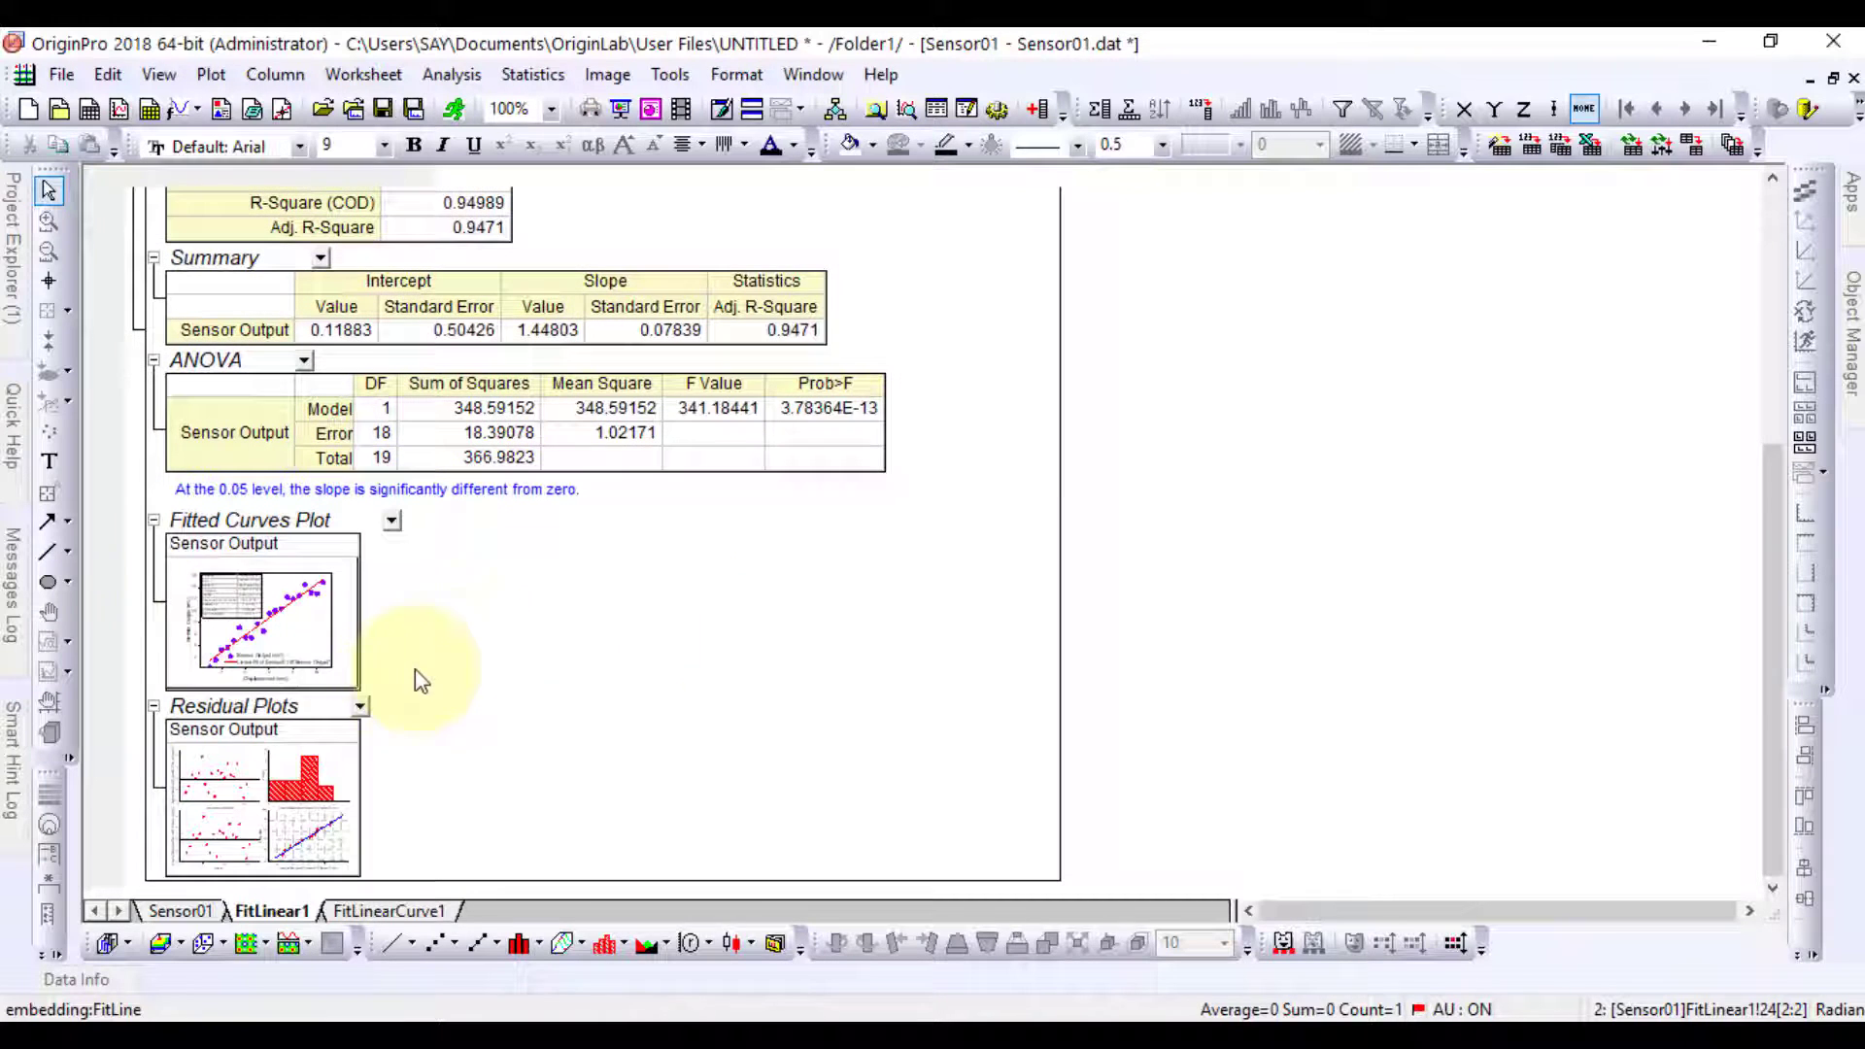
mouse_move(247, 648)
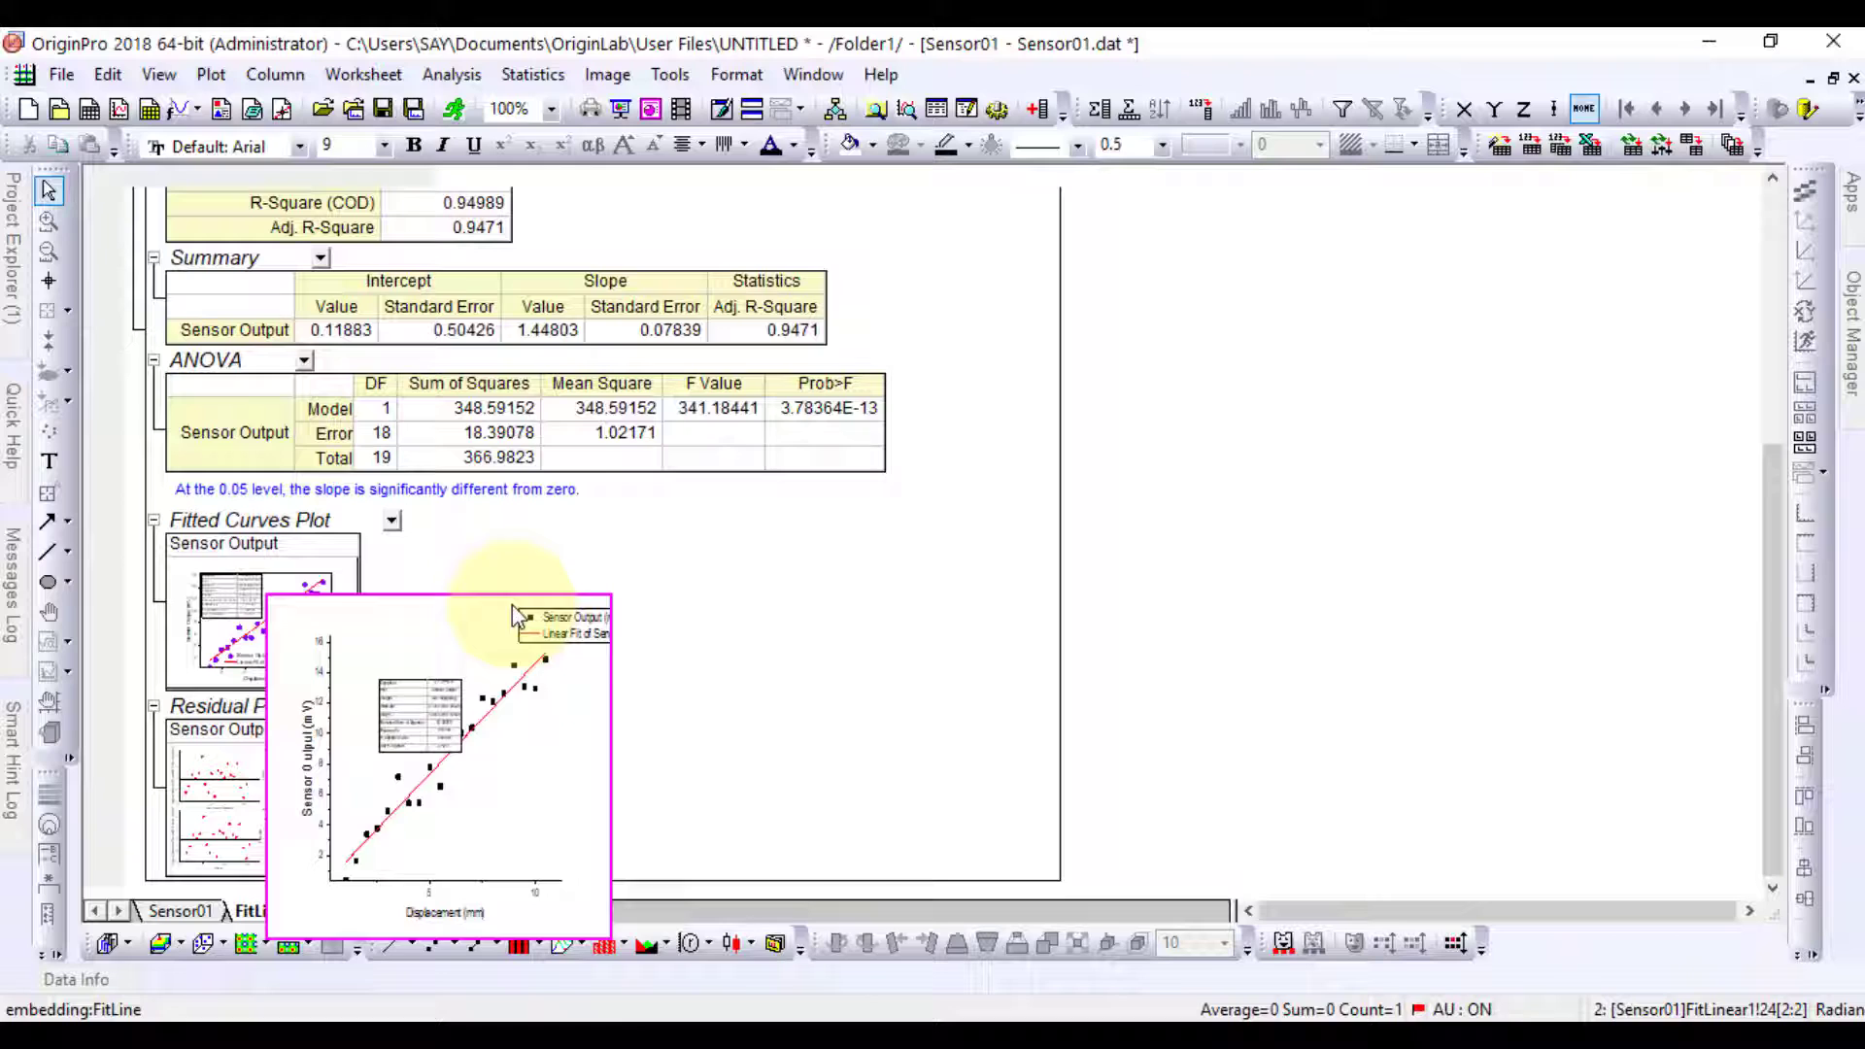
scroll(315, 632, up, 8)
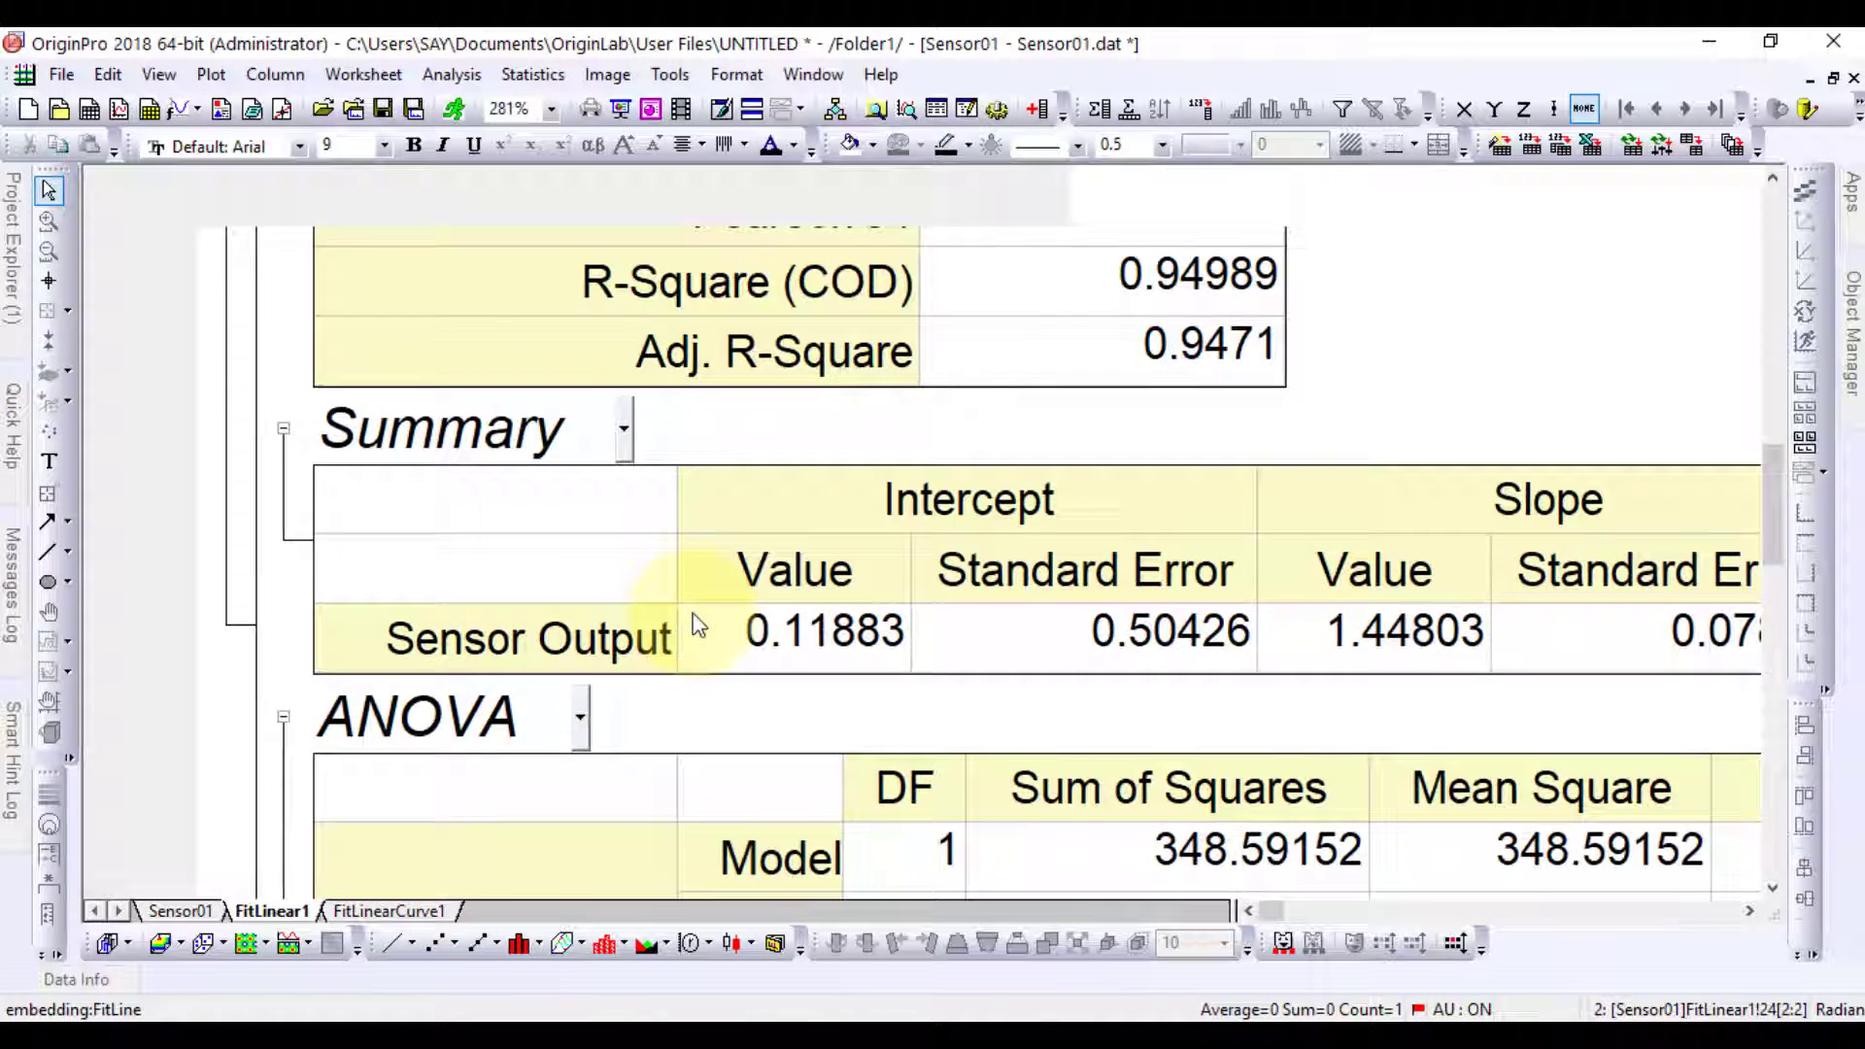
scroll(695, 624, up, 3)
scroll(695, 624, down, 5)
scroll(695, 624, down, 10)
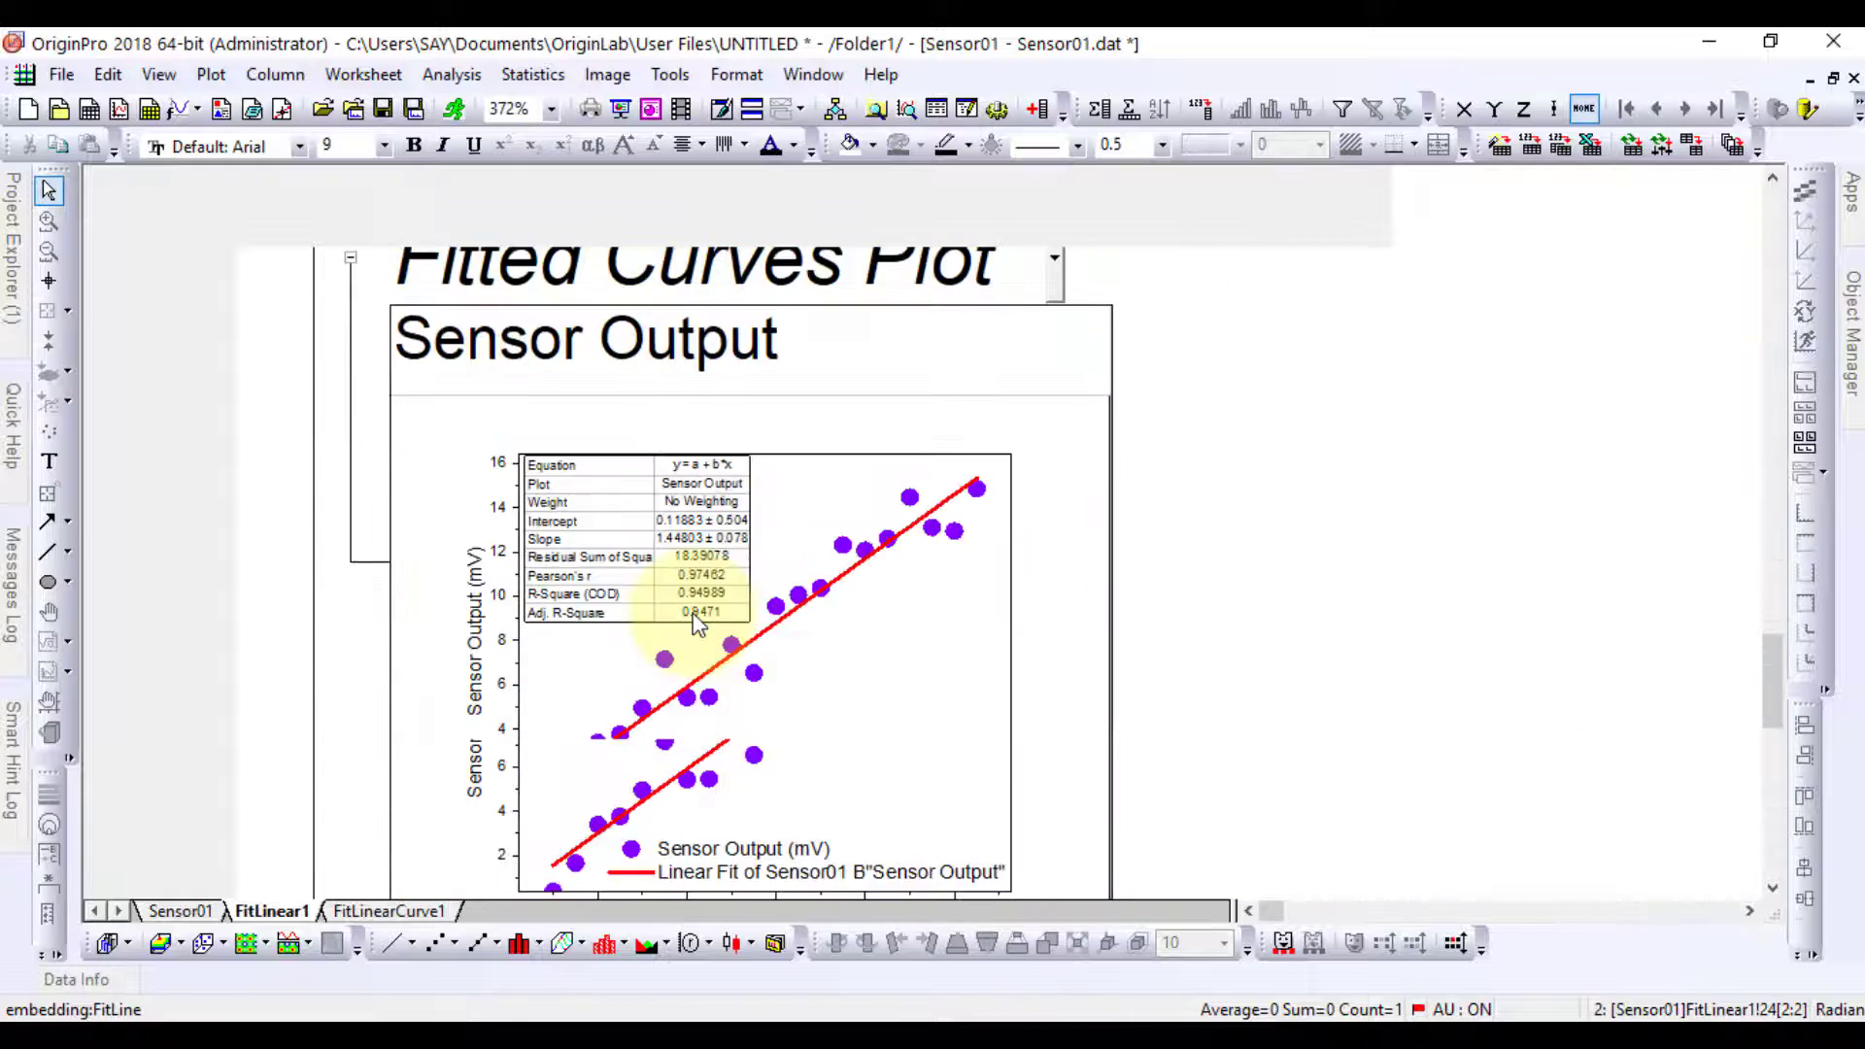
scroll(713, 641, up, 2)
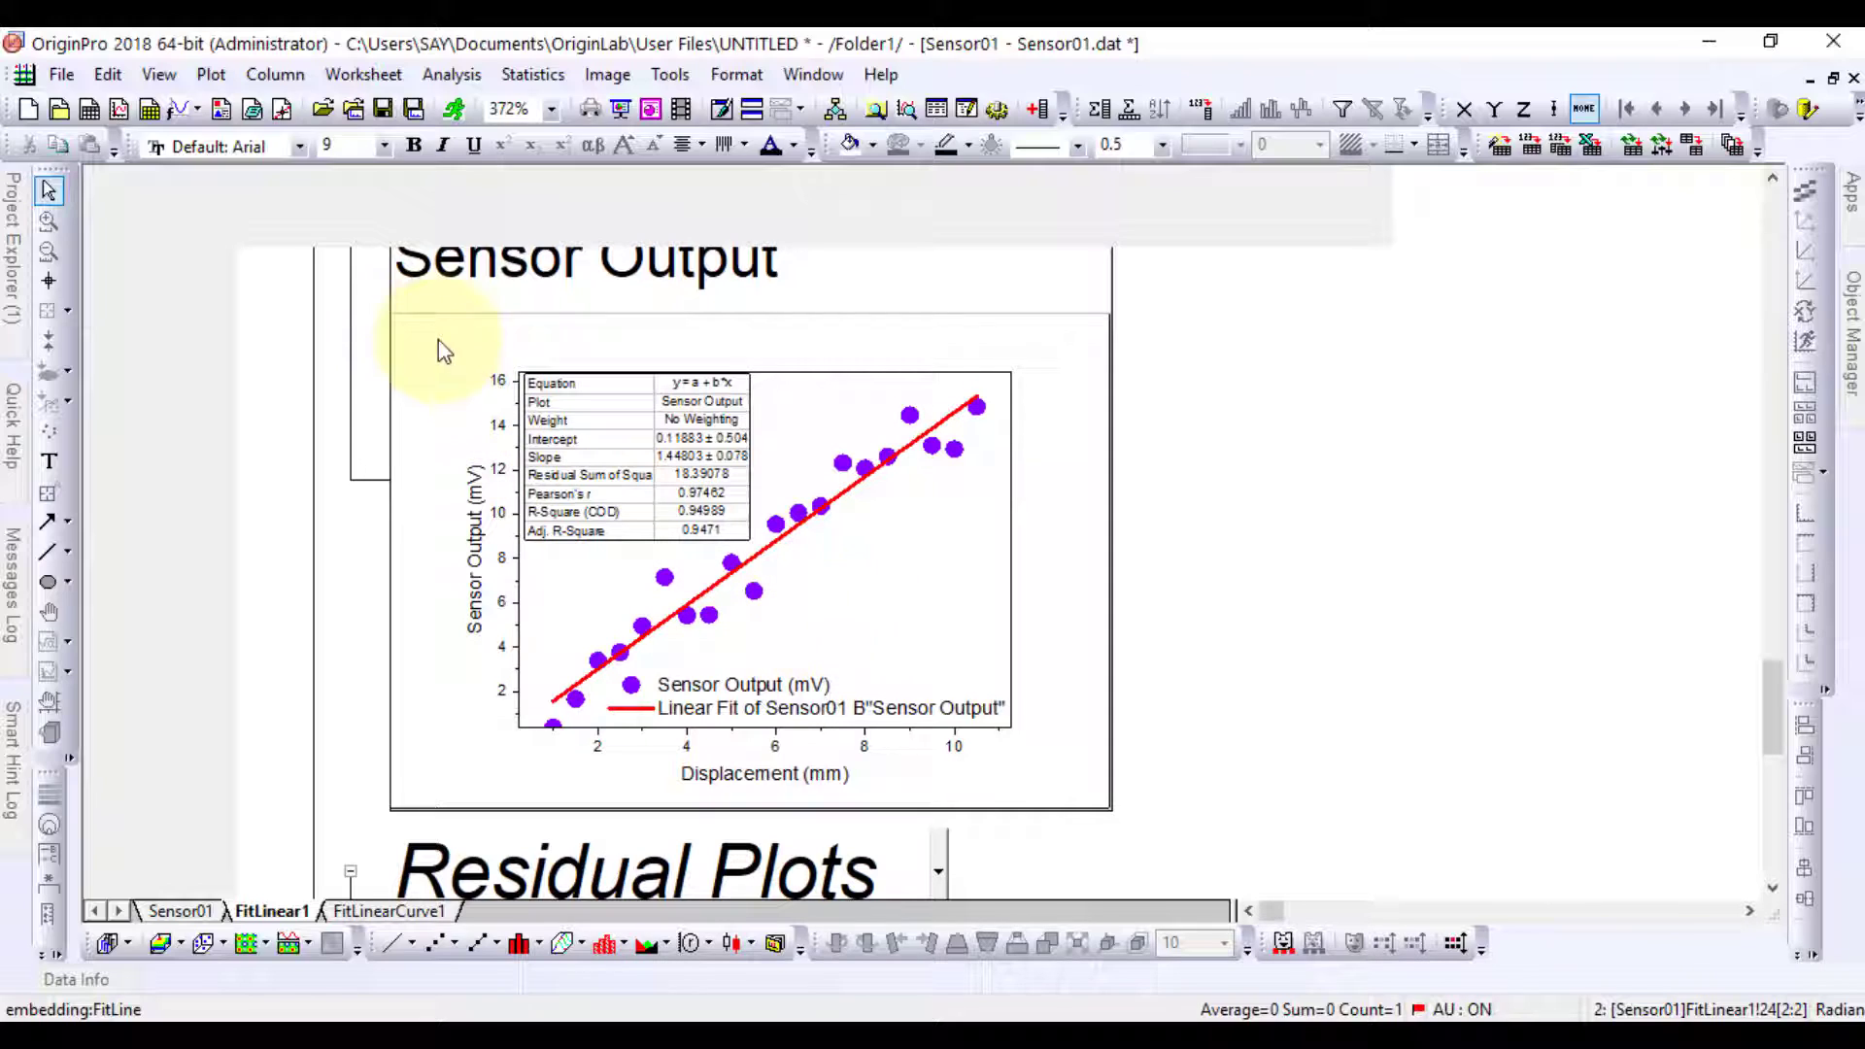
Use File > Save Workbook As Analysis Template to save MySensorTemplate (*.ogwu)
click(60, 76)
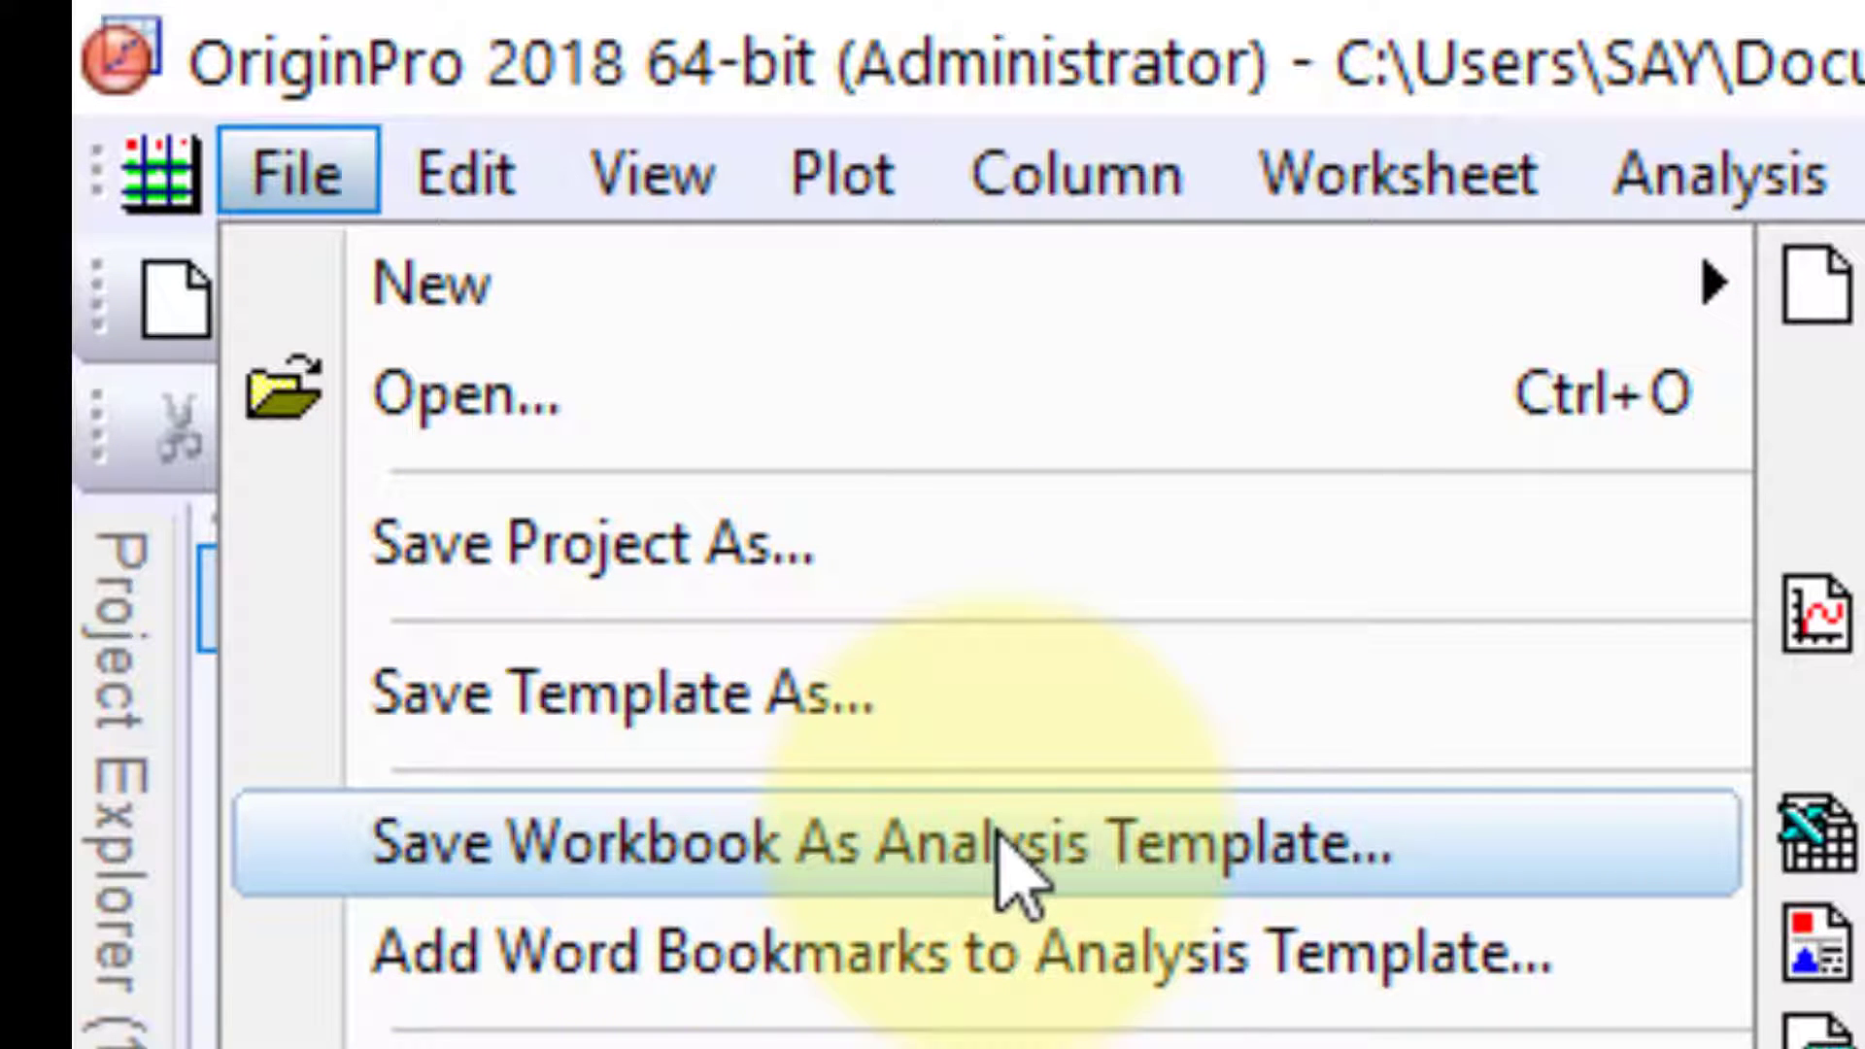
click(986, 867)
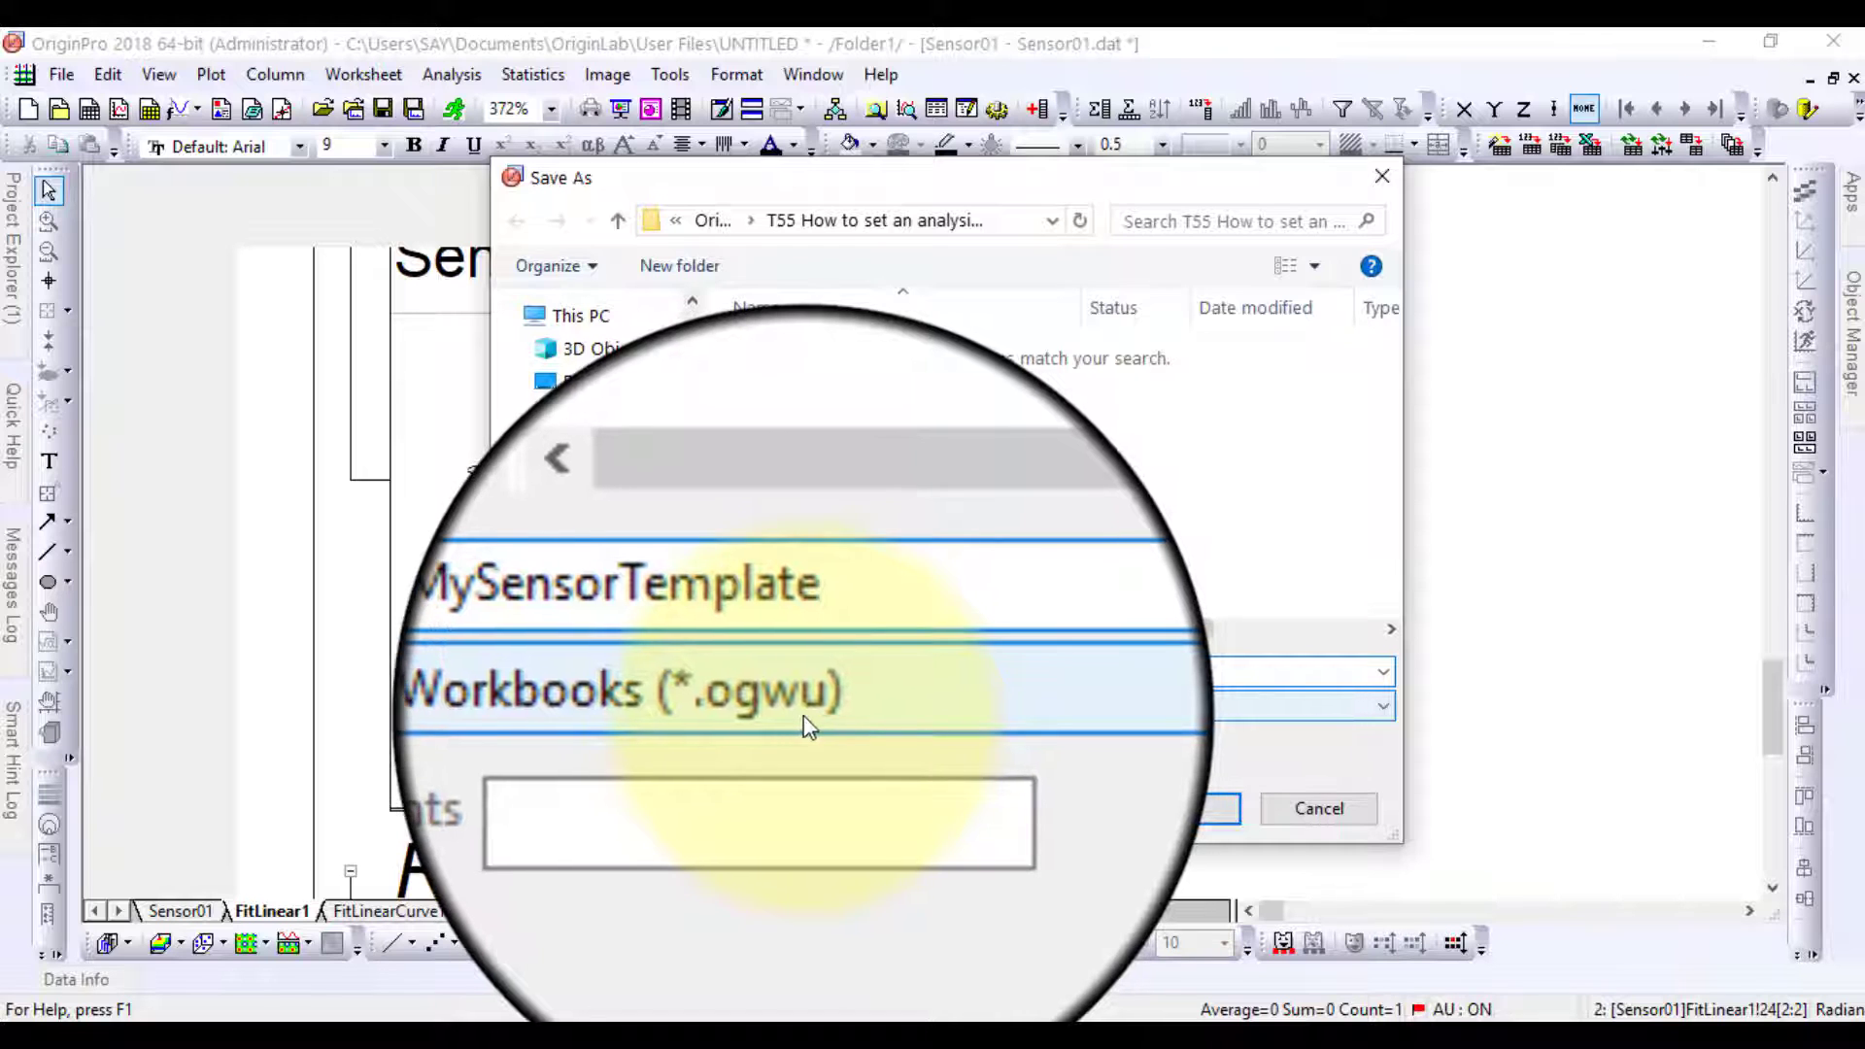
click(1191, 806)
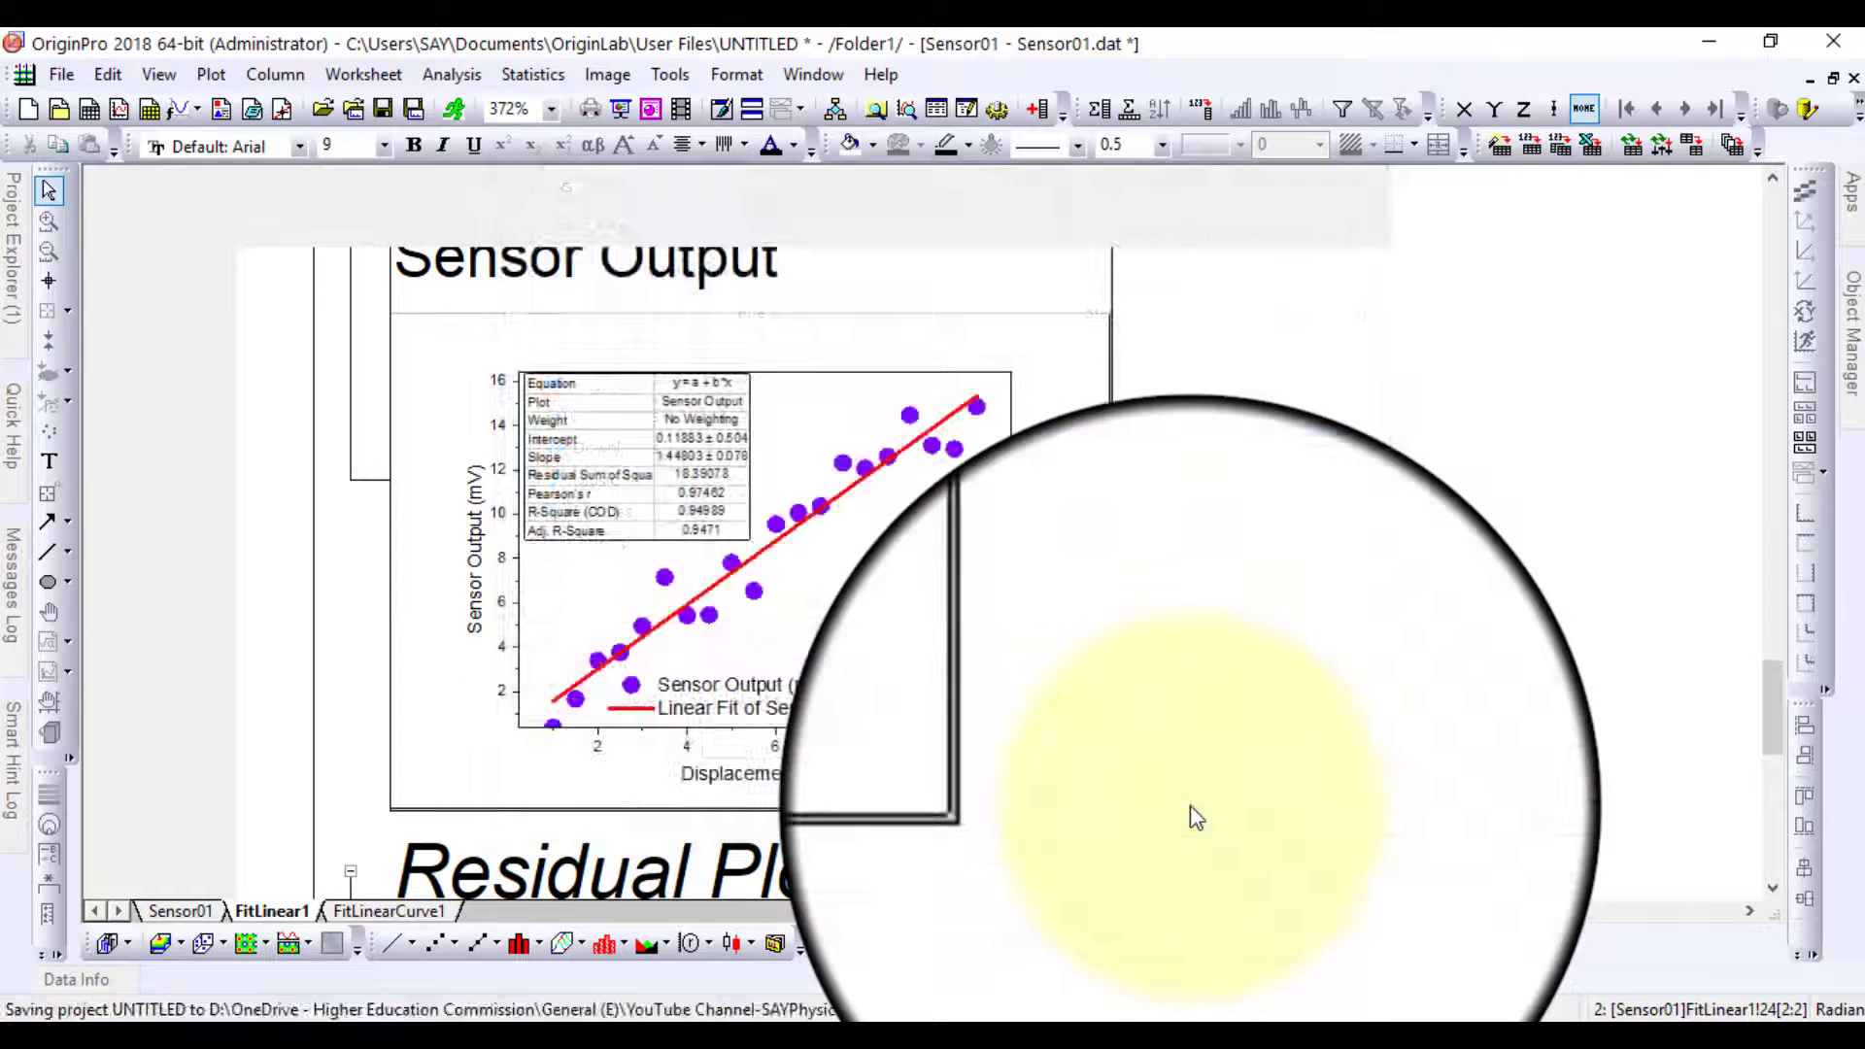
Close the project without saving, then open MySensorTemplate.ogwu from File Explorer
click(1833, 45)
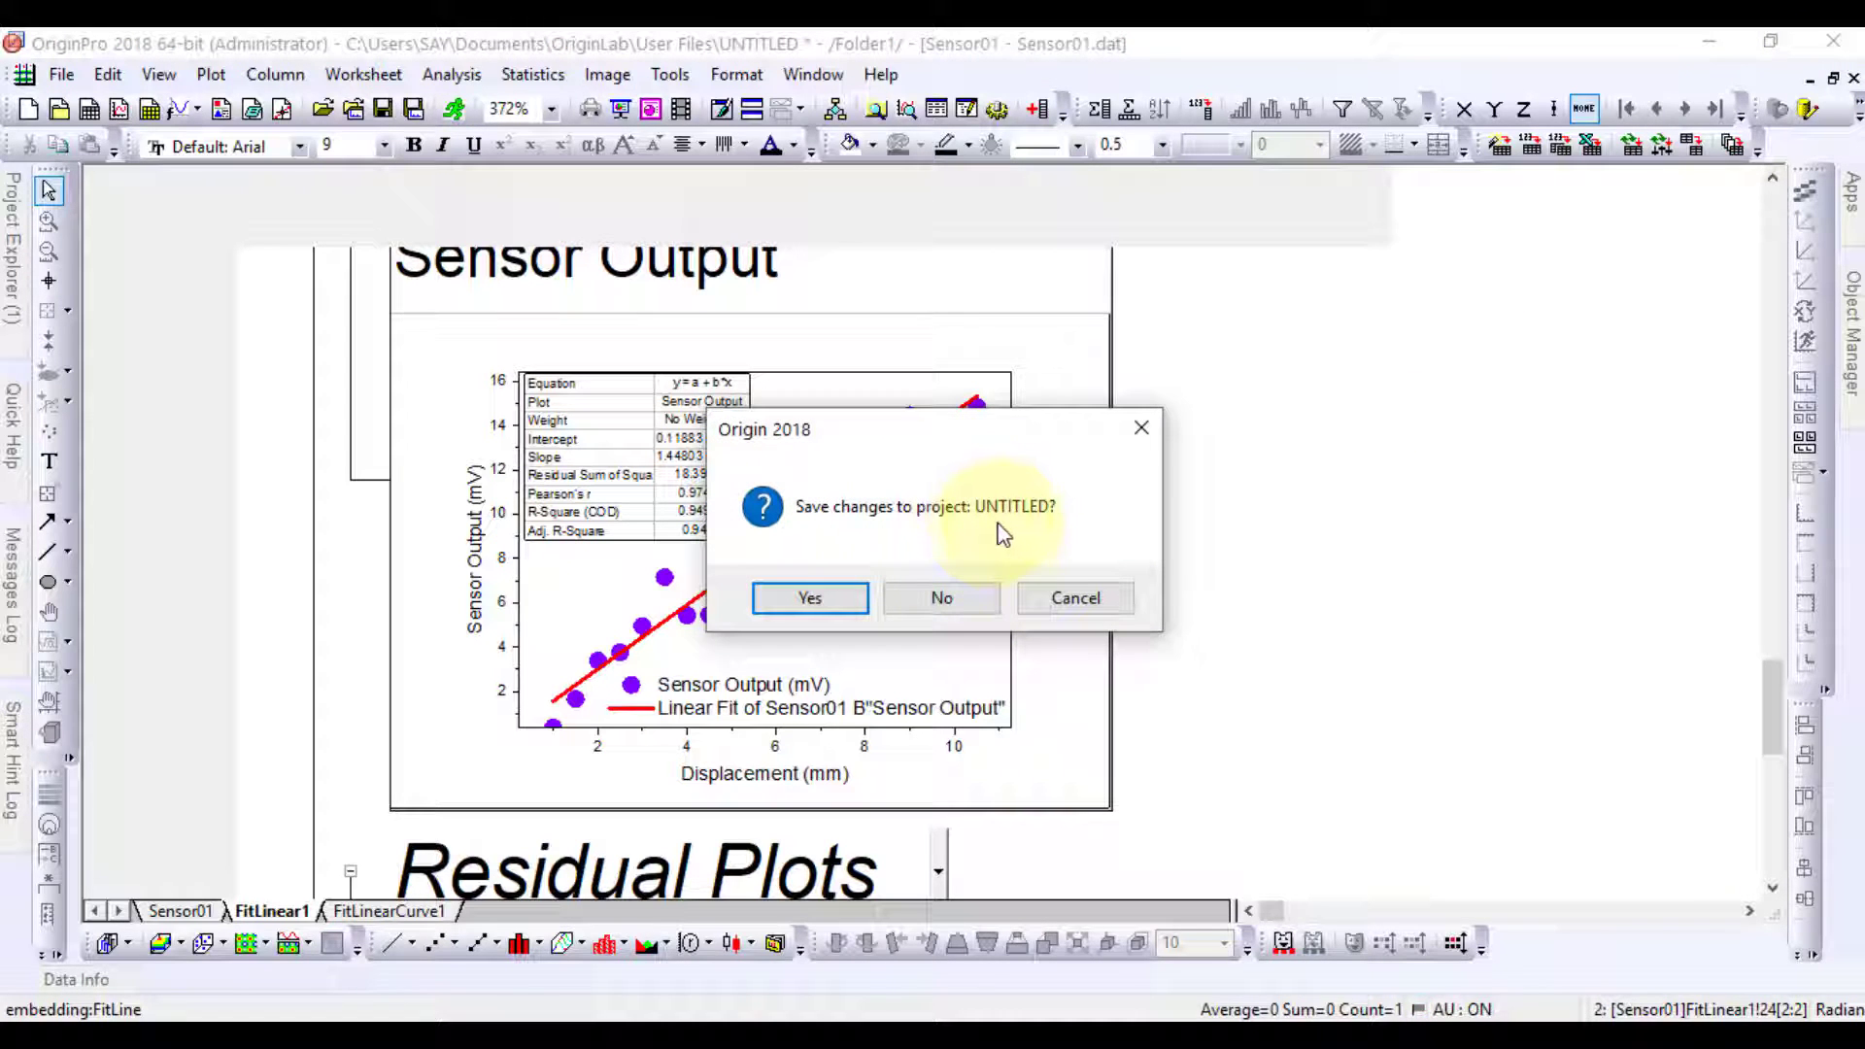
click(942, 599)
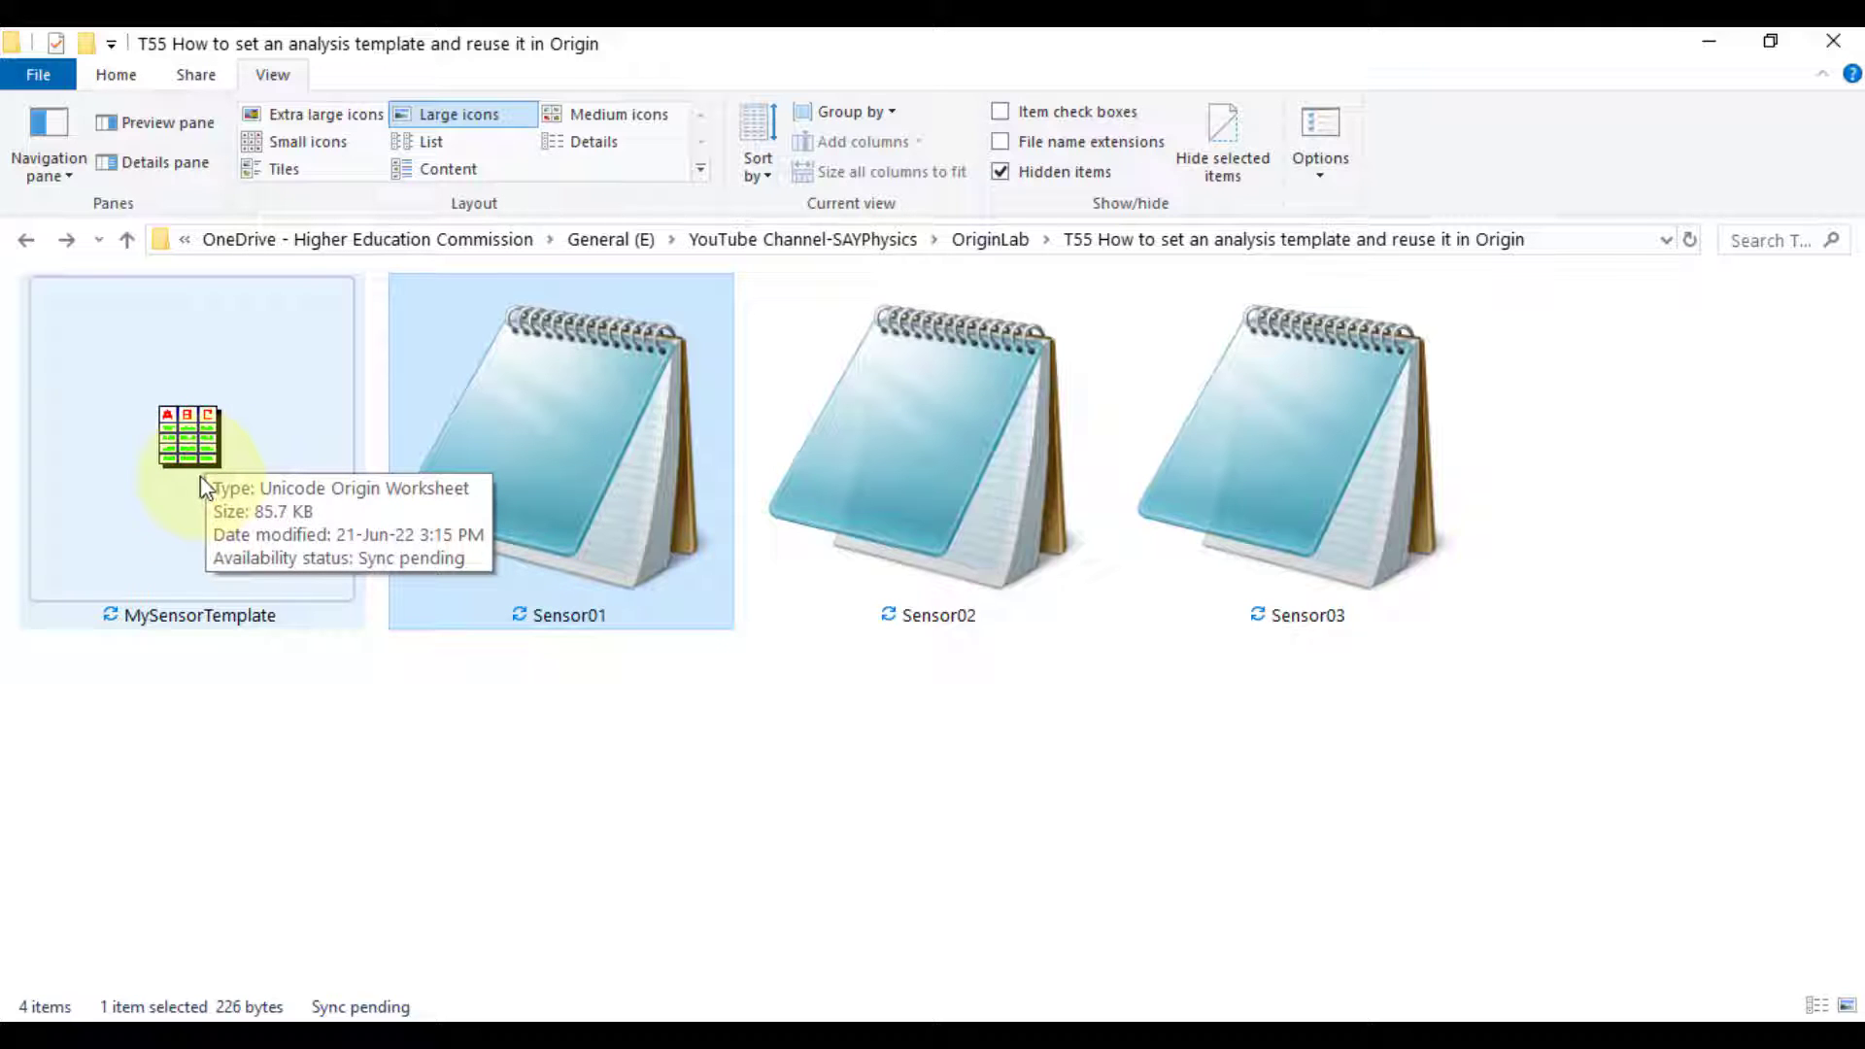
click(186, 445)
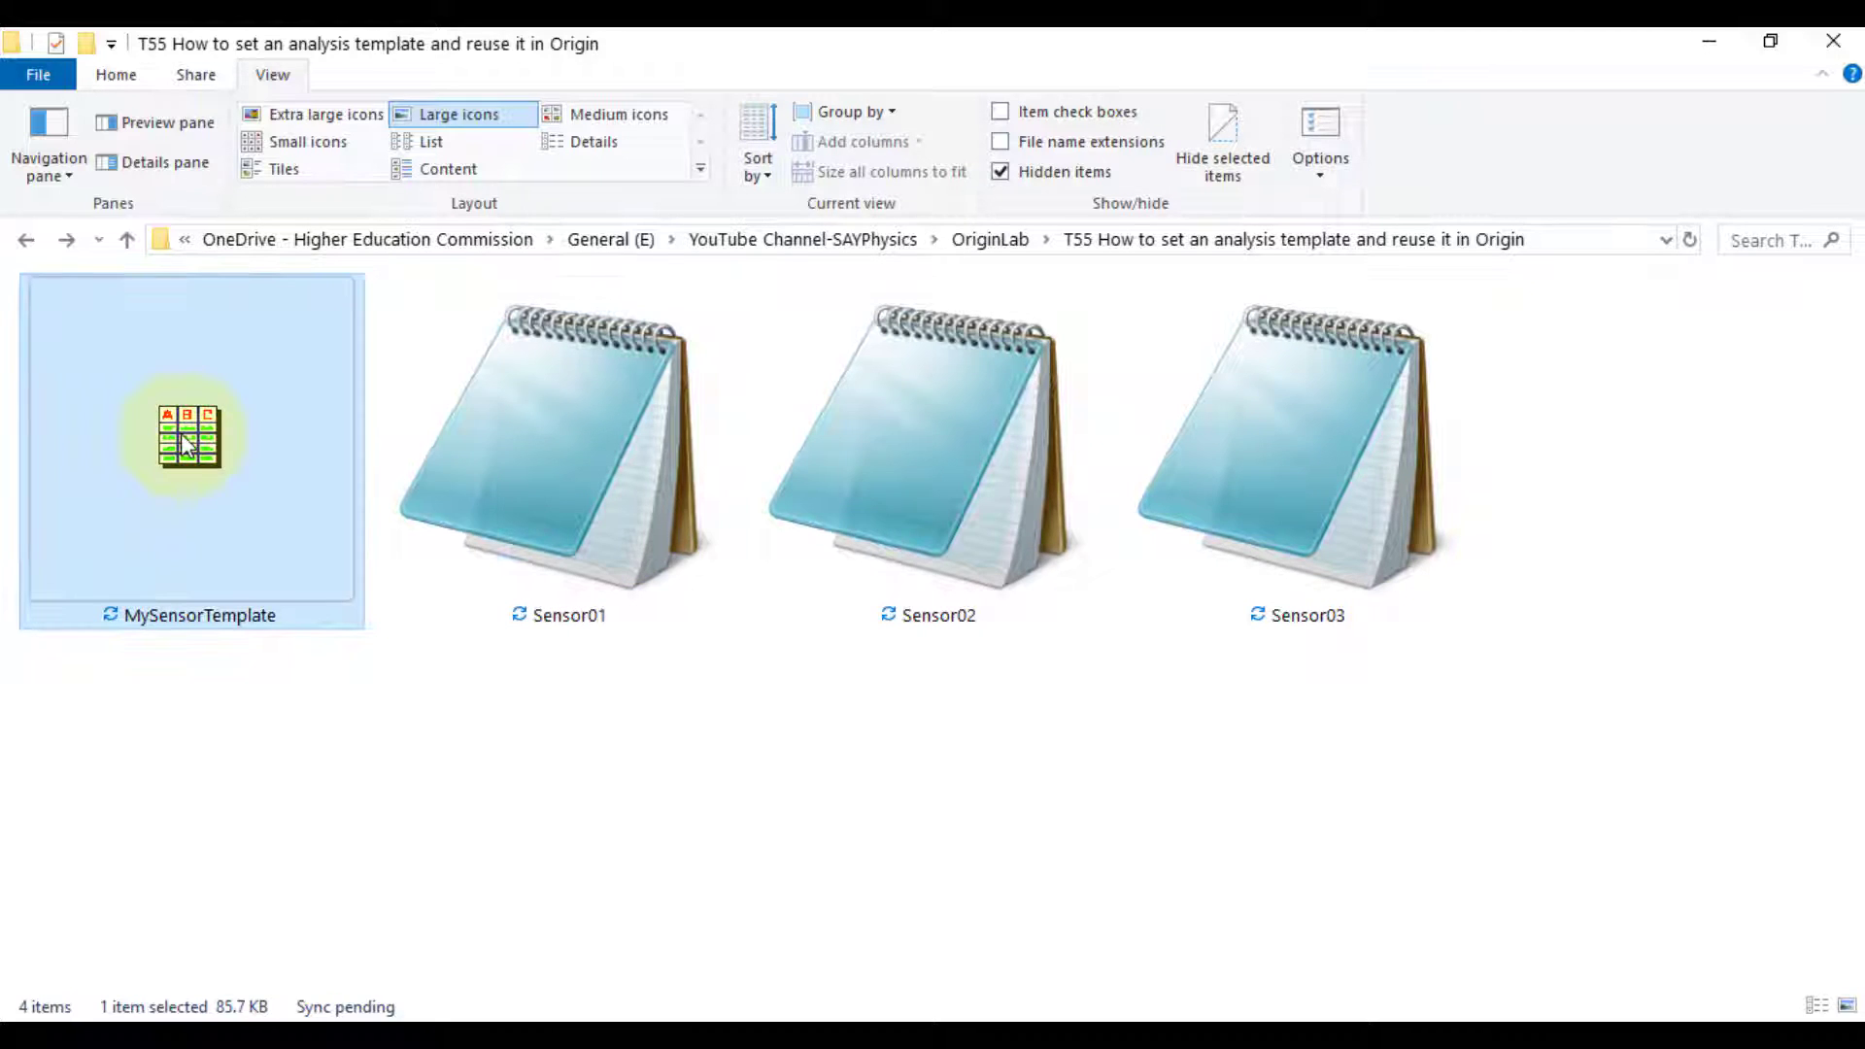
double_click(188, 447)
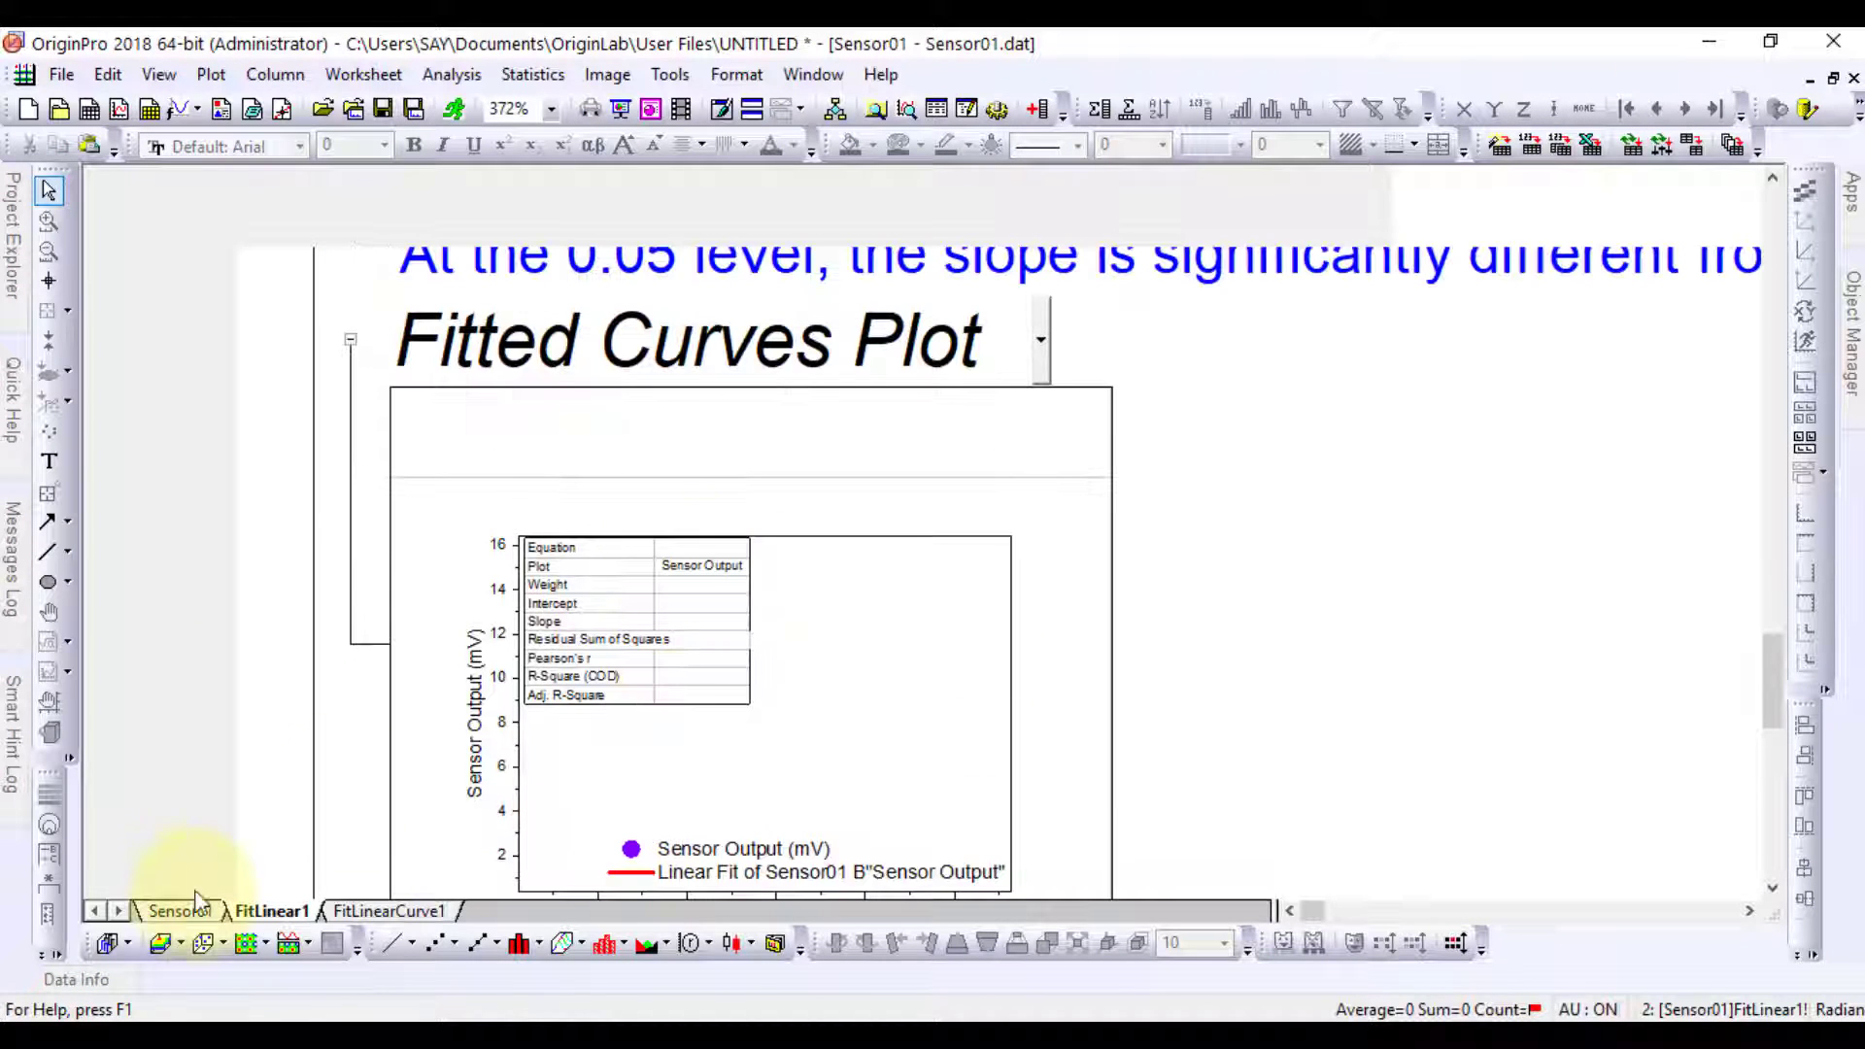
Glance at the template's Sensor01 sheet, then scroll through the FitLinear1 report
click(185, 910)
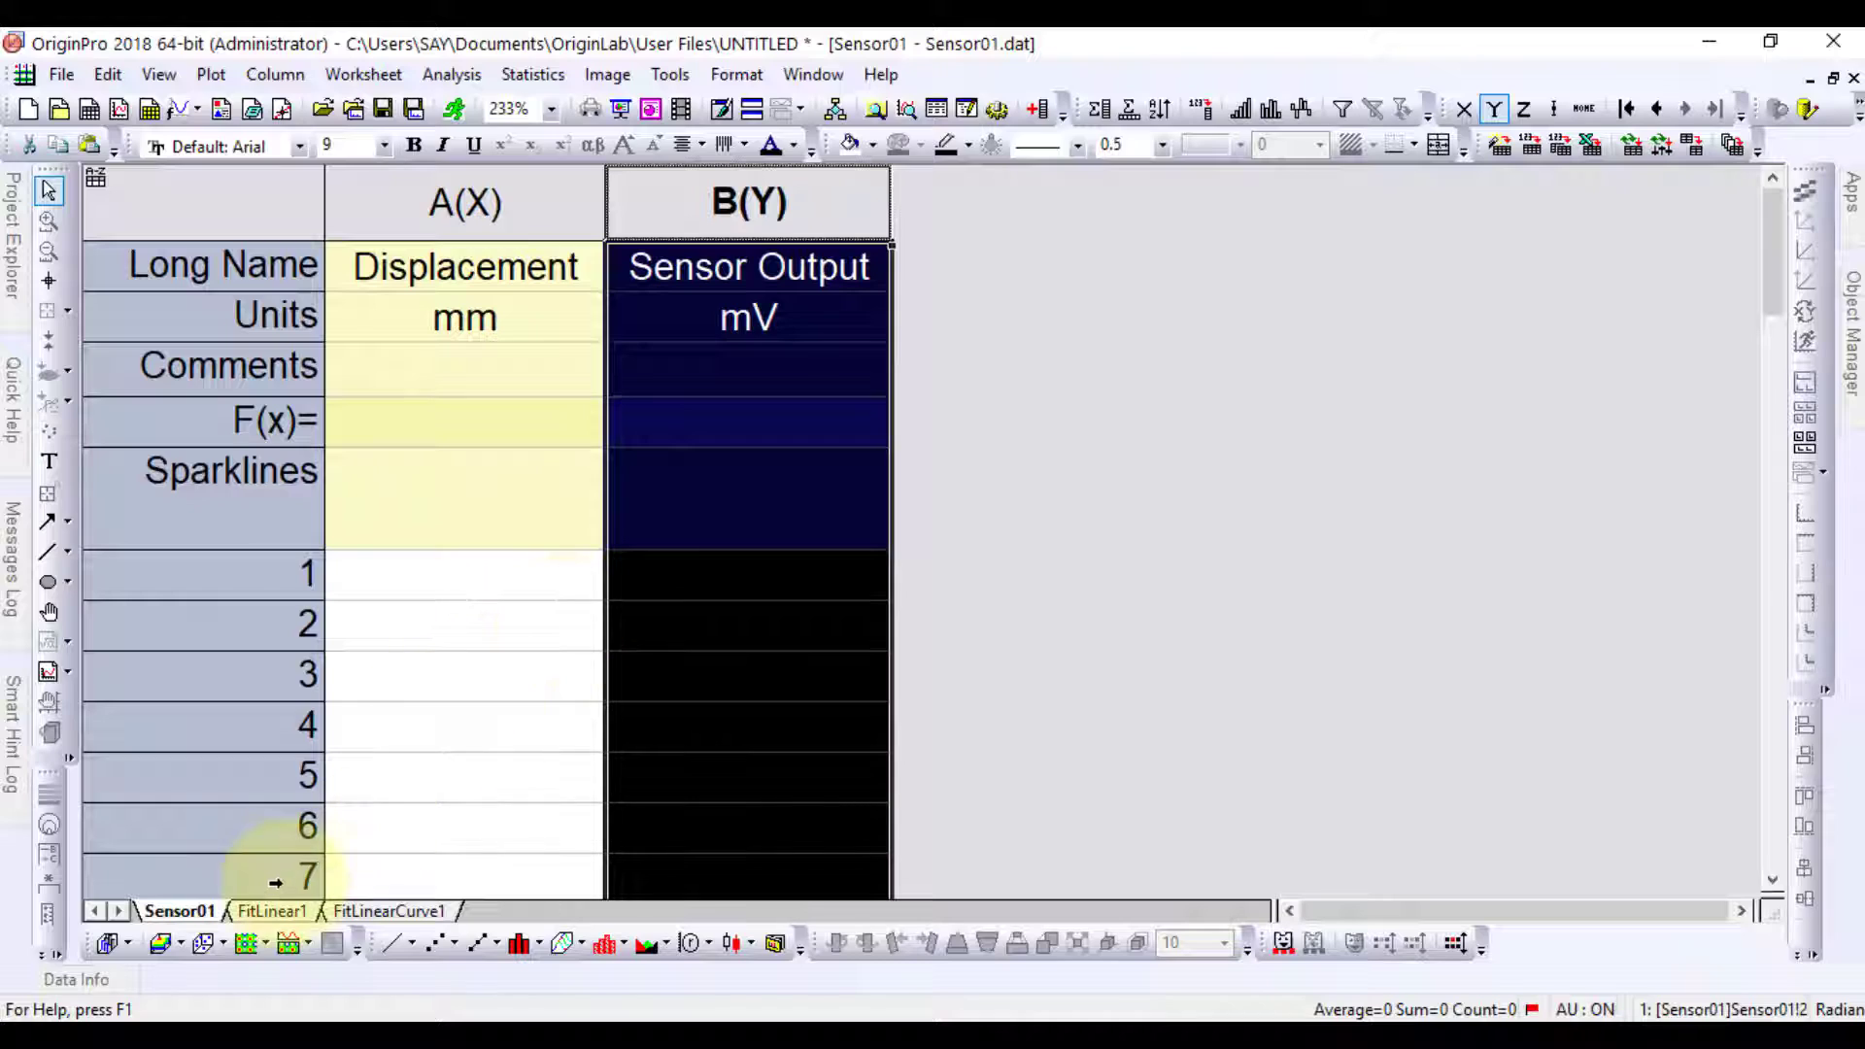
click(272, 911)
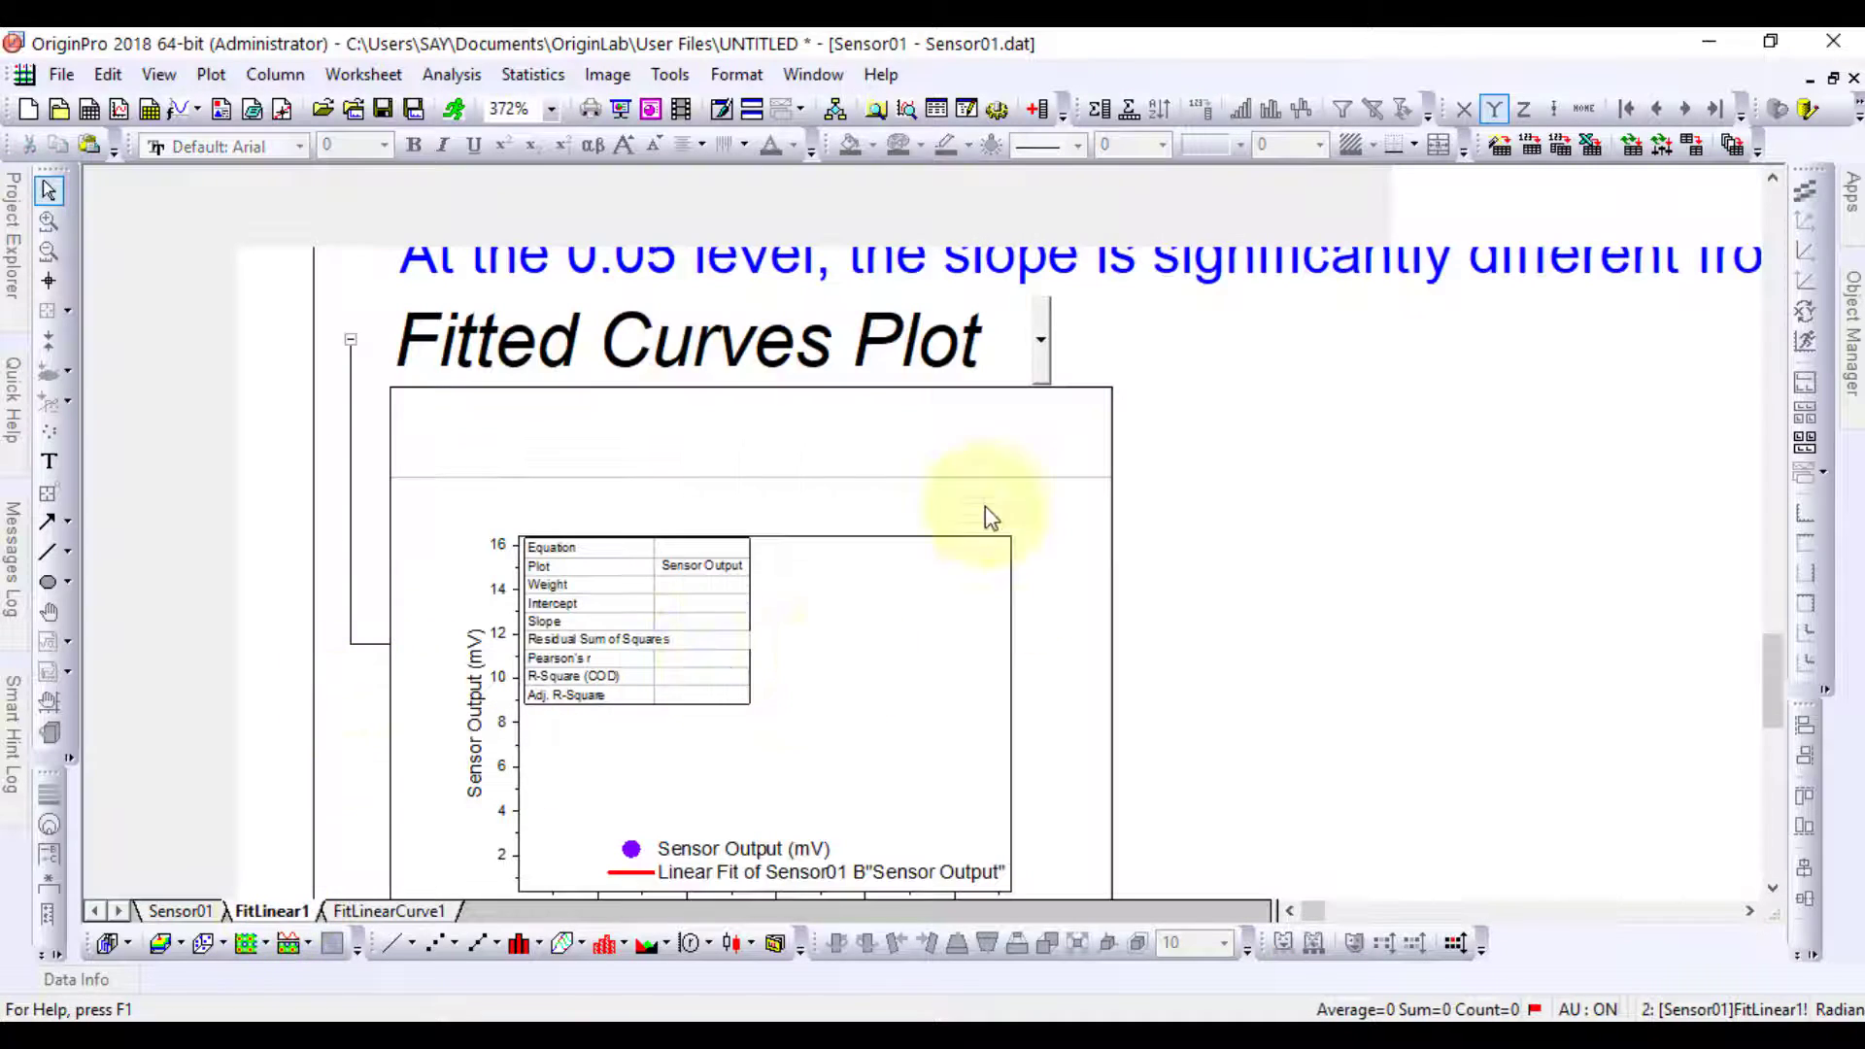
scroll(709, 614, down, 5)
scroll(709, 614, up, 15)
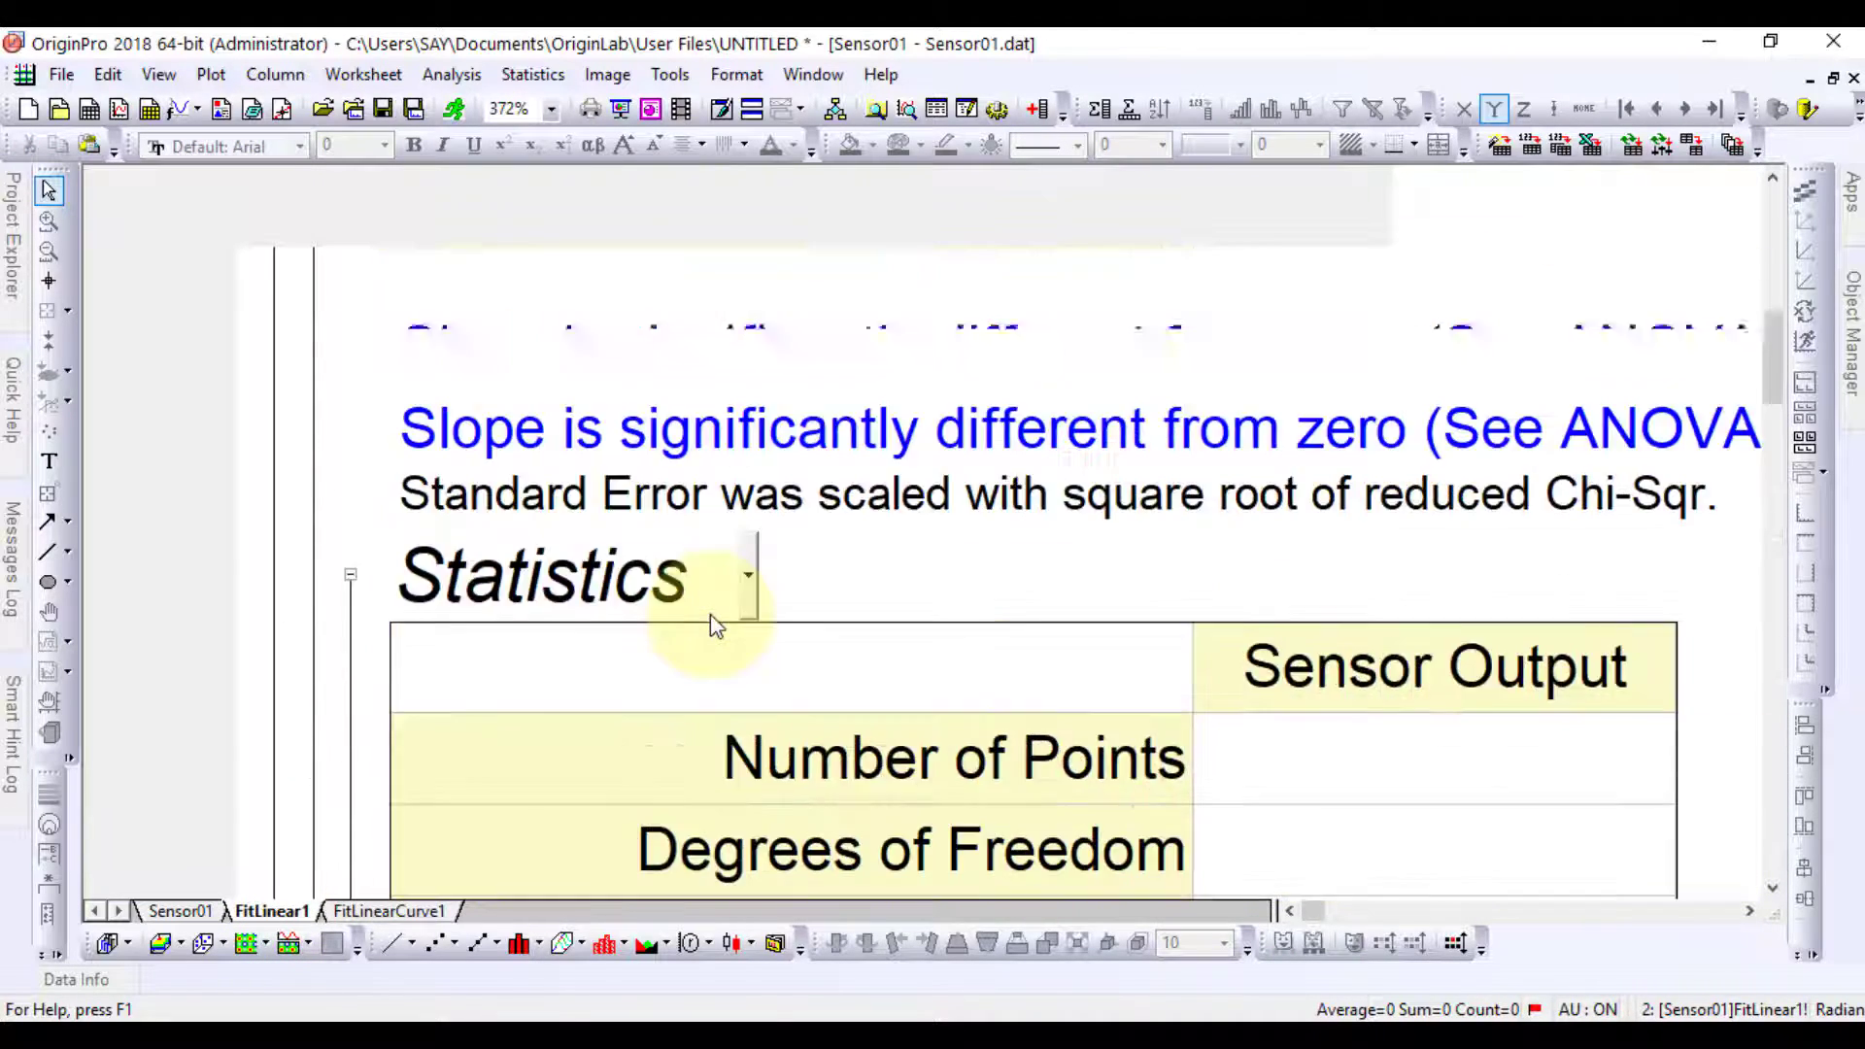
scroll(709, 613, up, 5)
scroll(803, 541, down, 4)
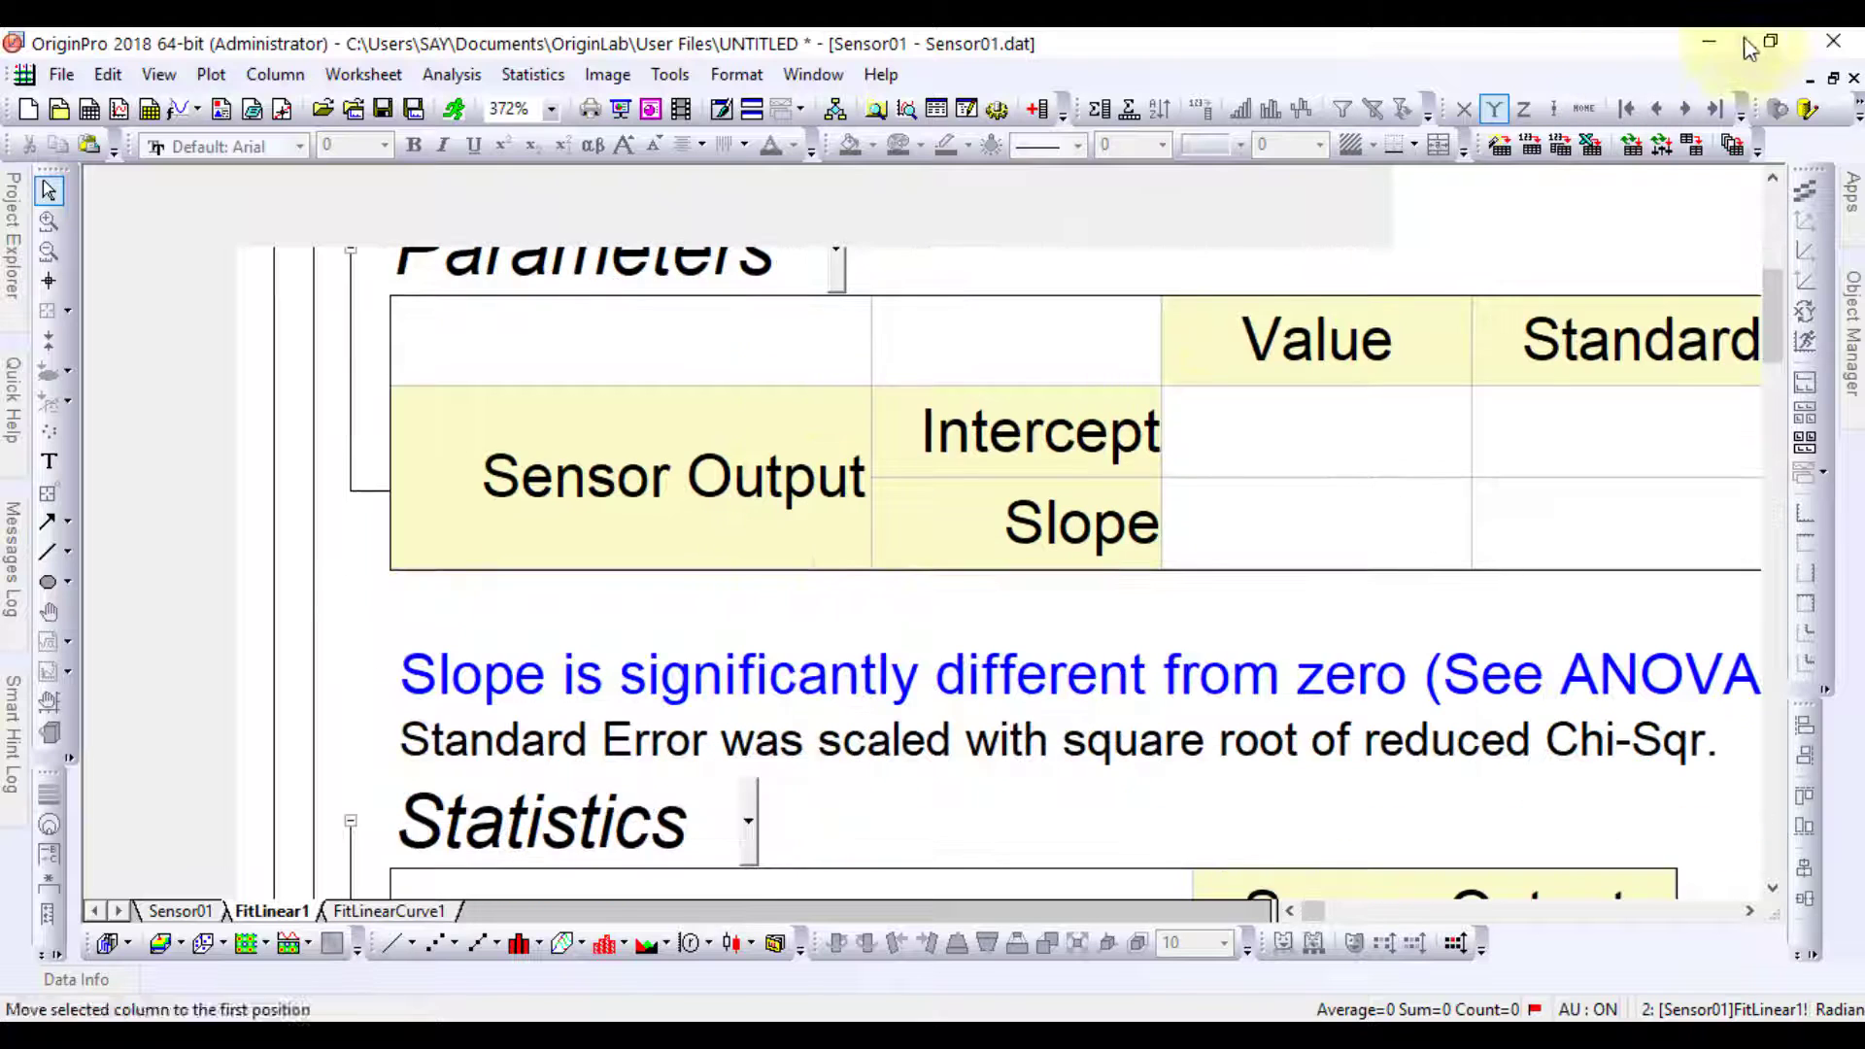
Show the empty Sensor01 sheet maximized with Displacement cell A1 selected
click(1833, 78)
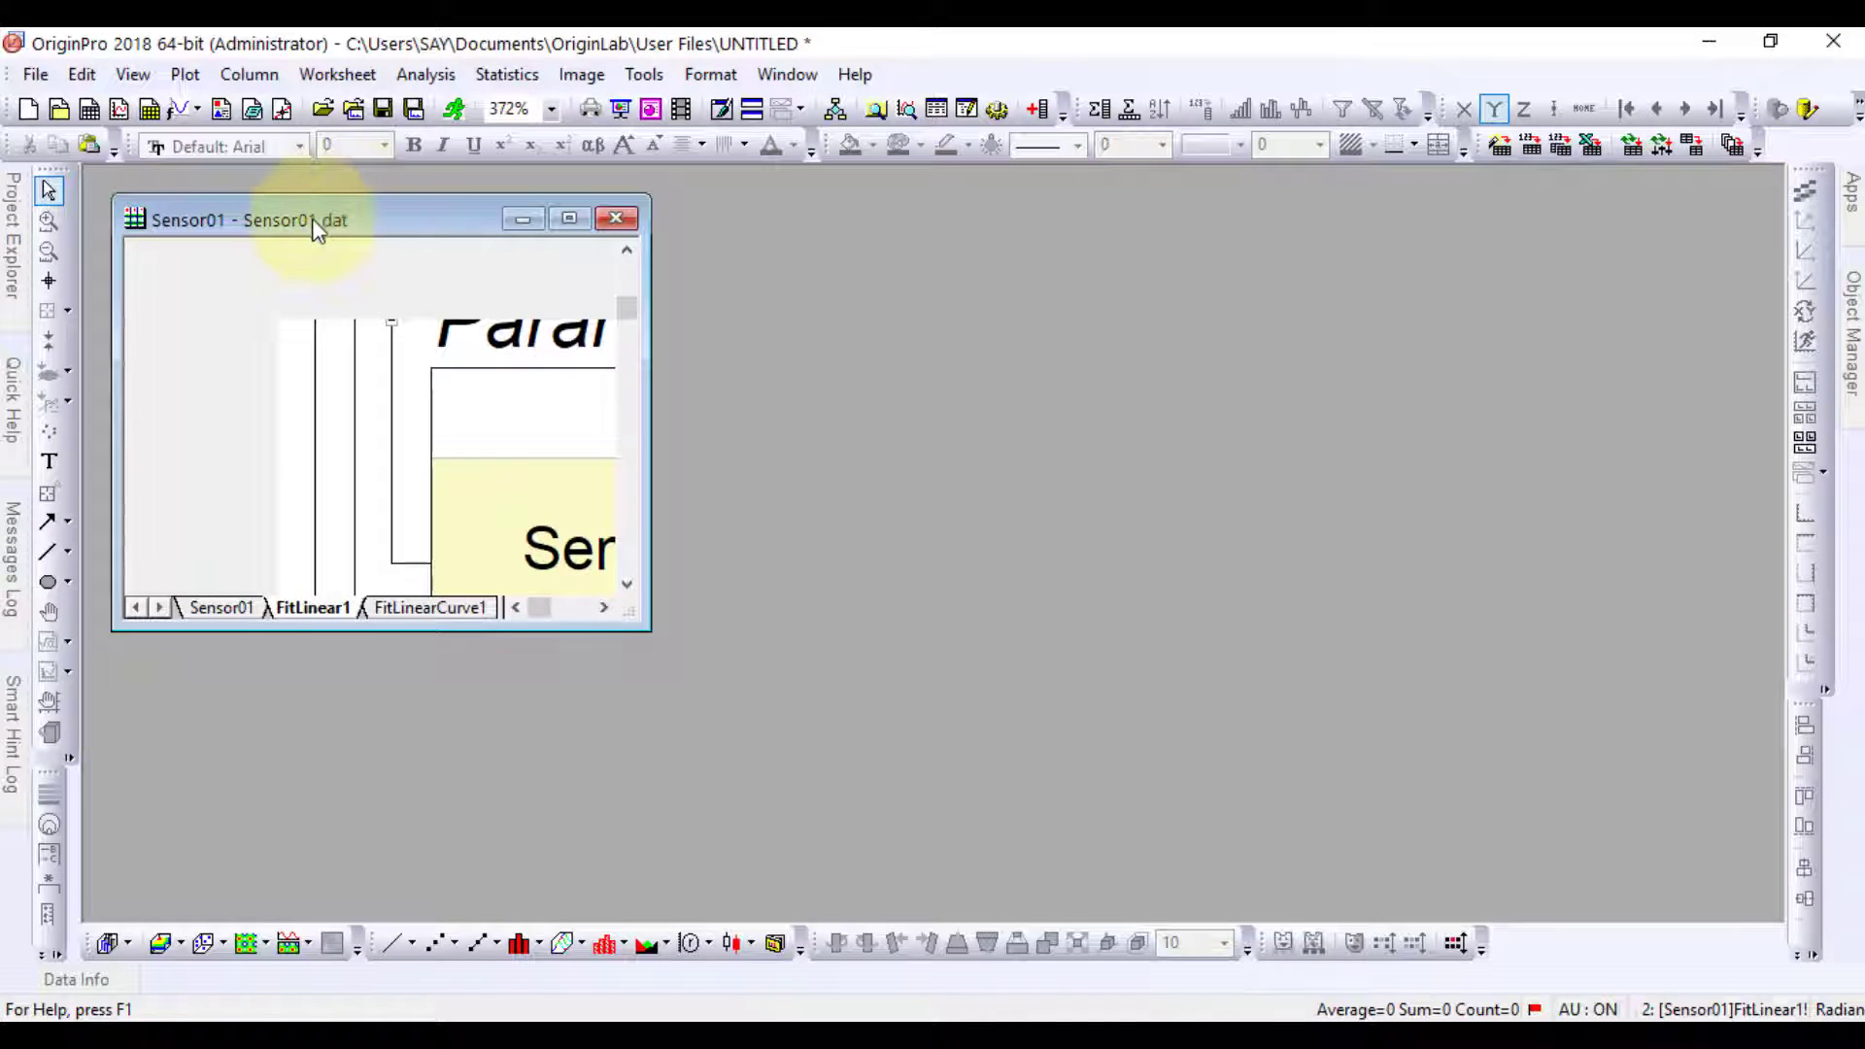
click(199, 606)
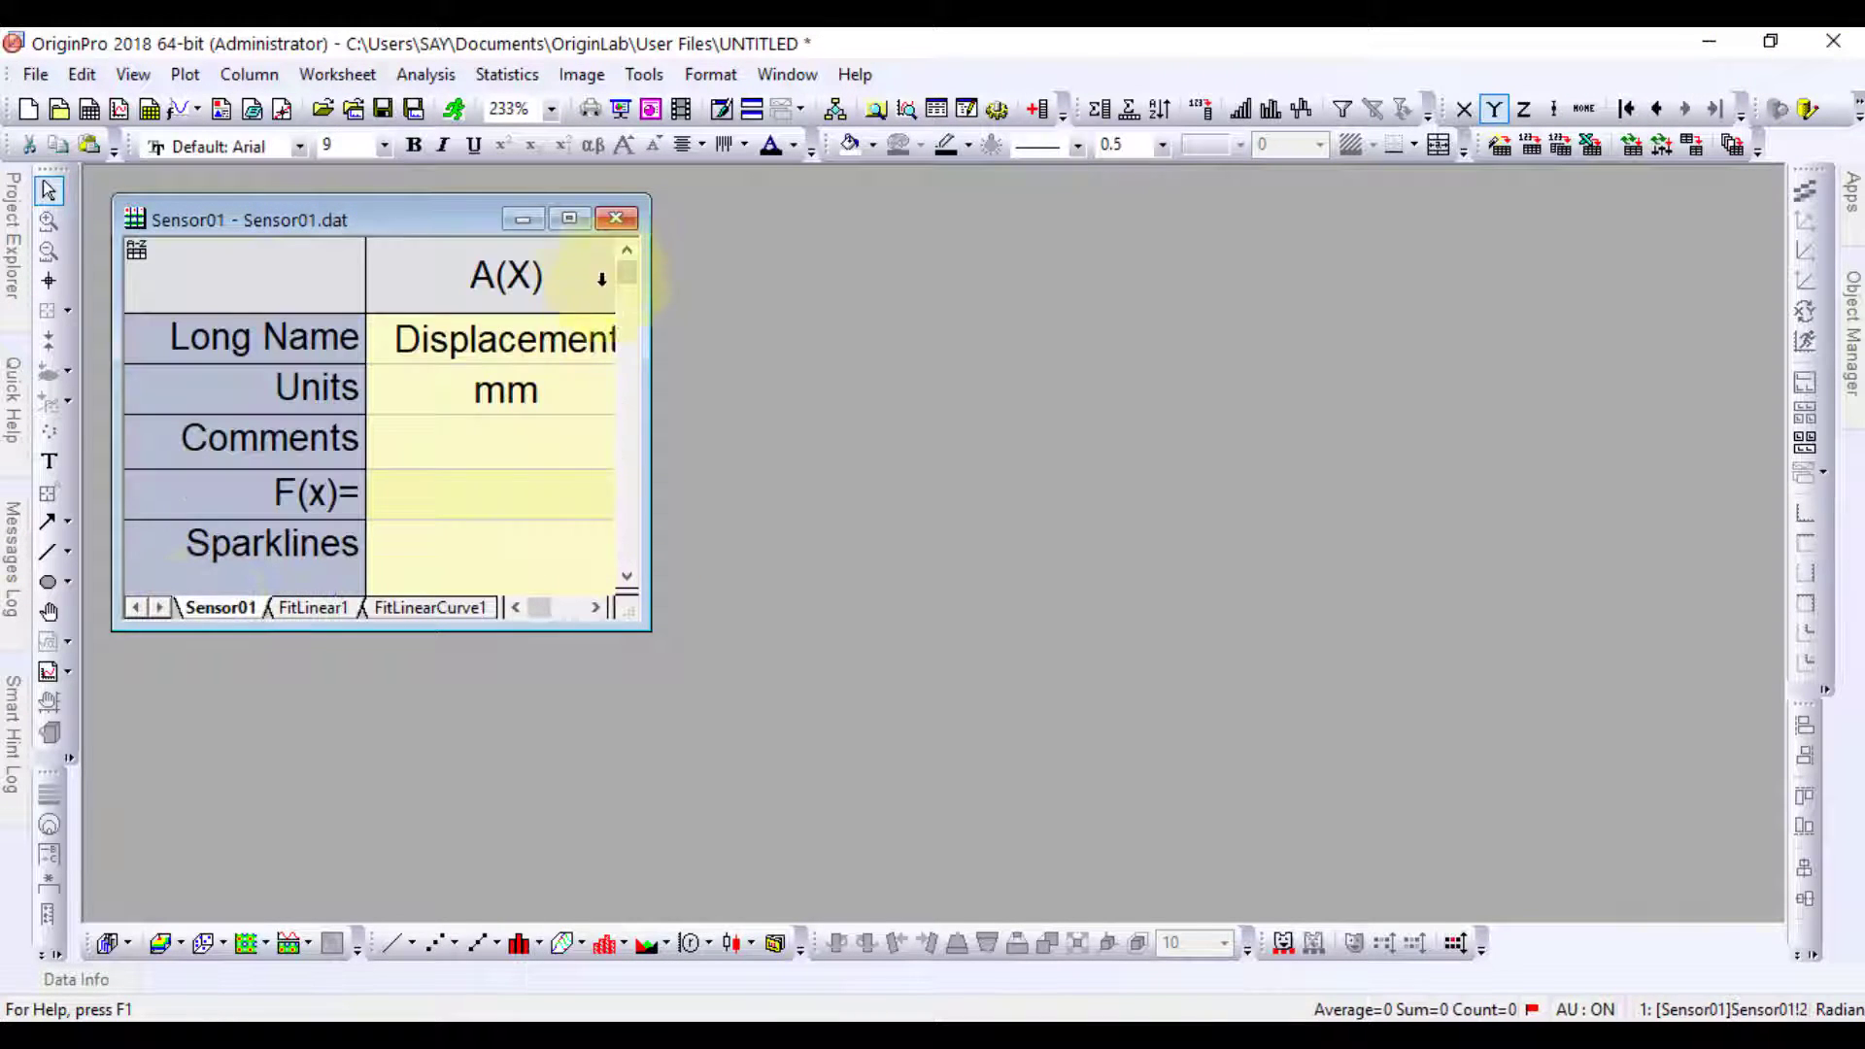
click(569, 217)
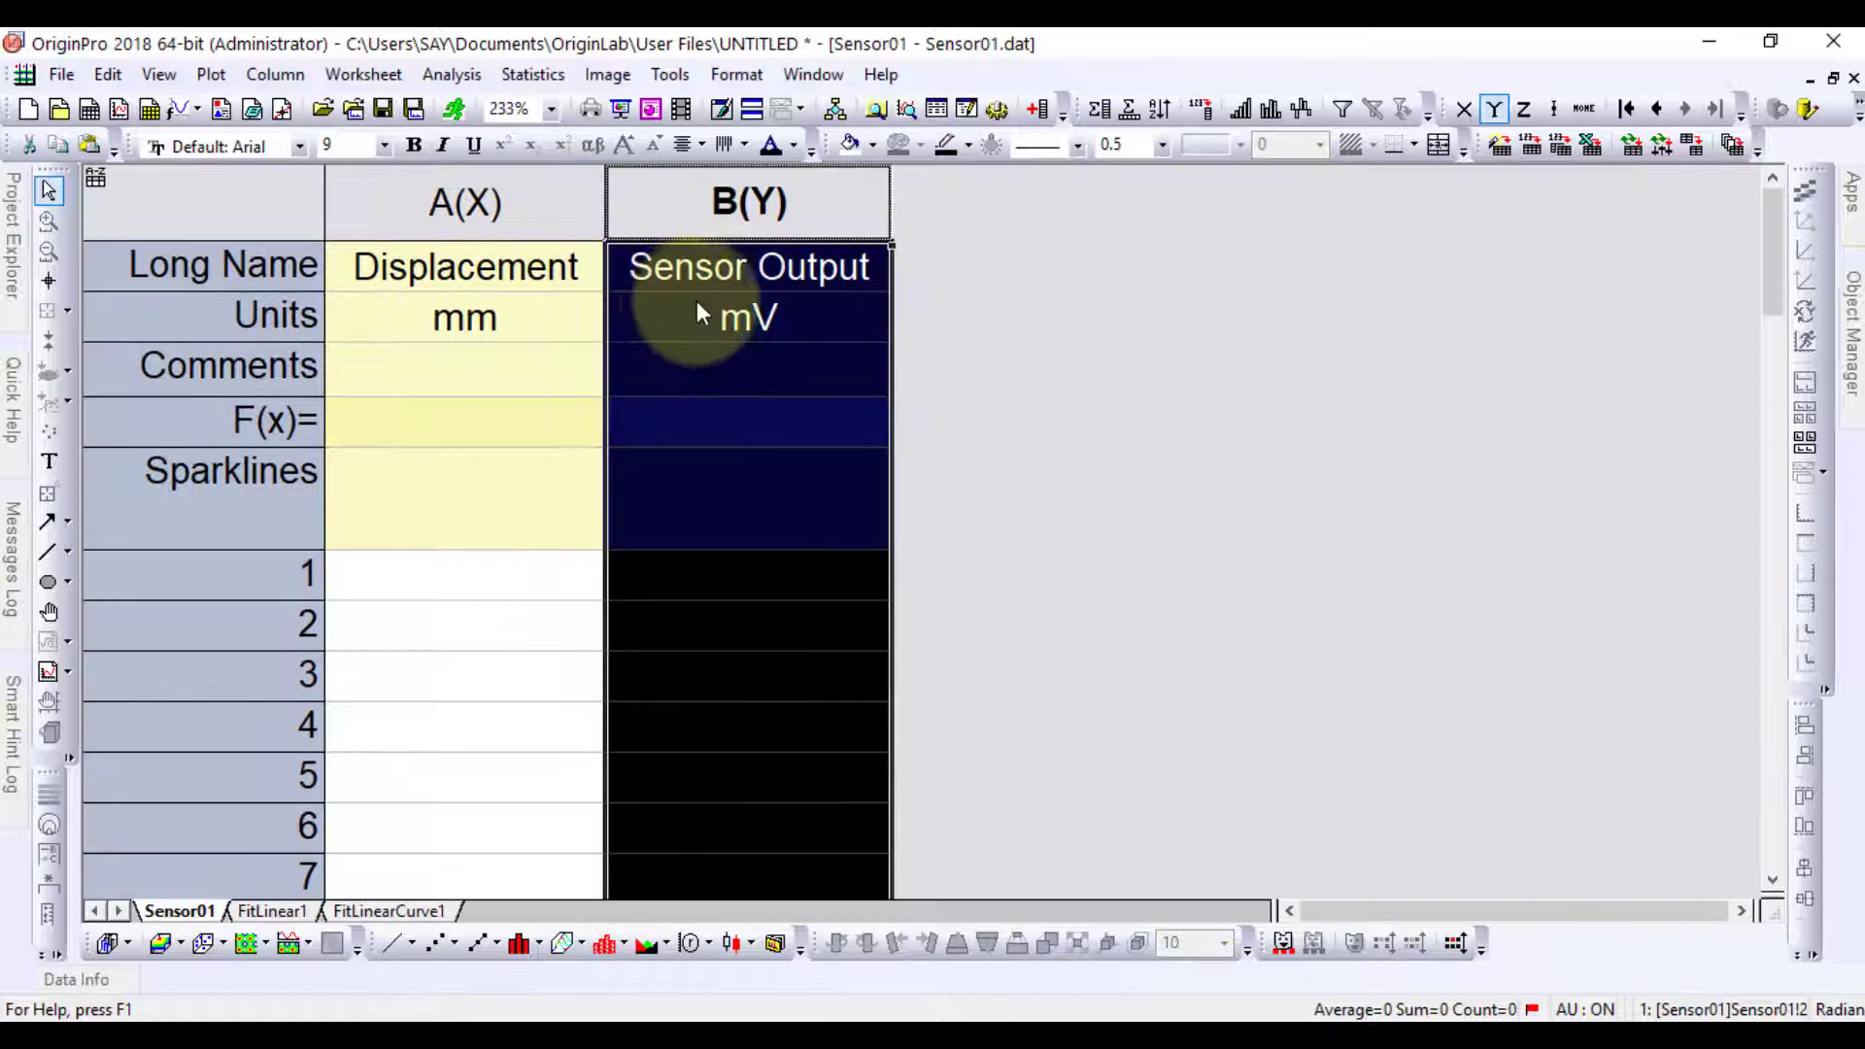
click(506, 584)
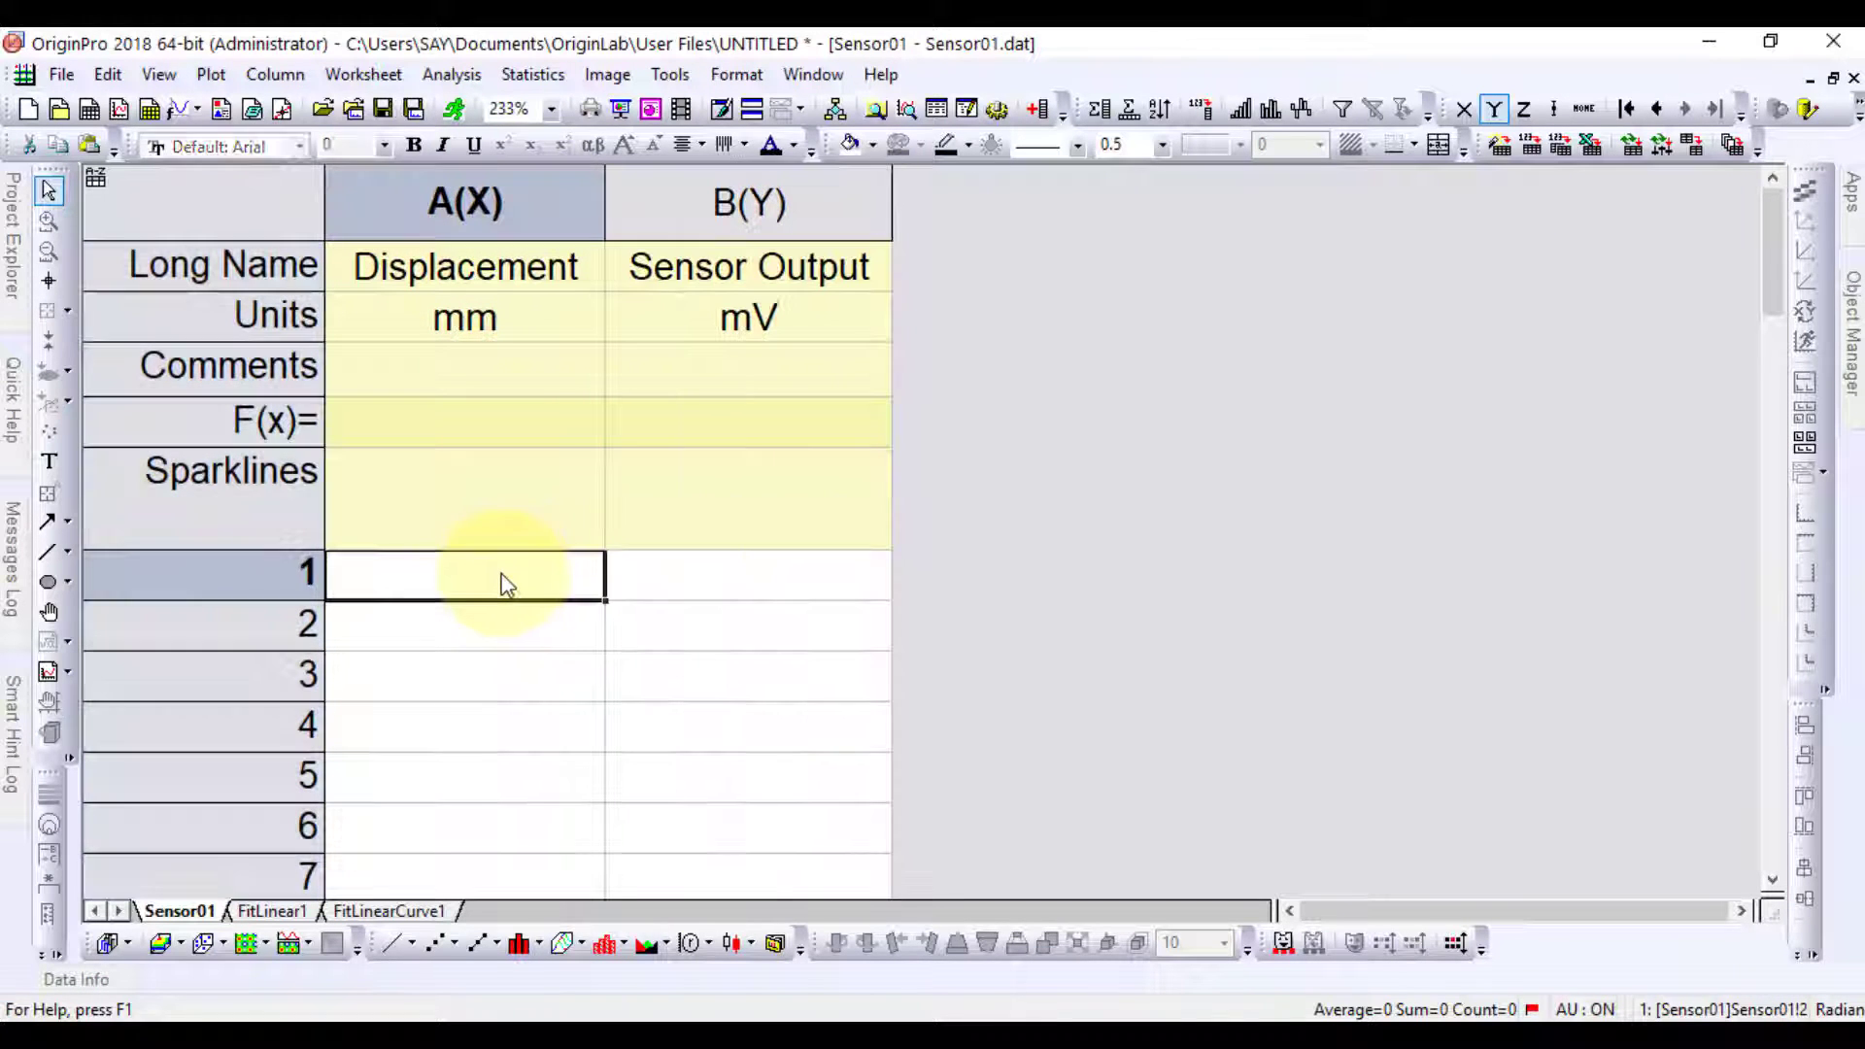
Drag the Sensor02 file from the T55 folder into the template worksheet
key(alt+Tab)
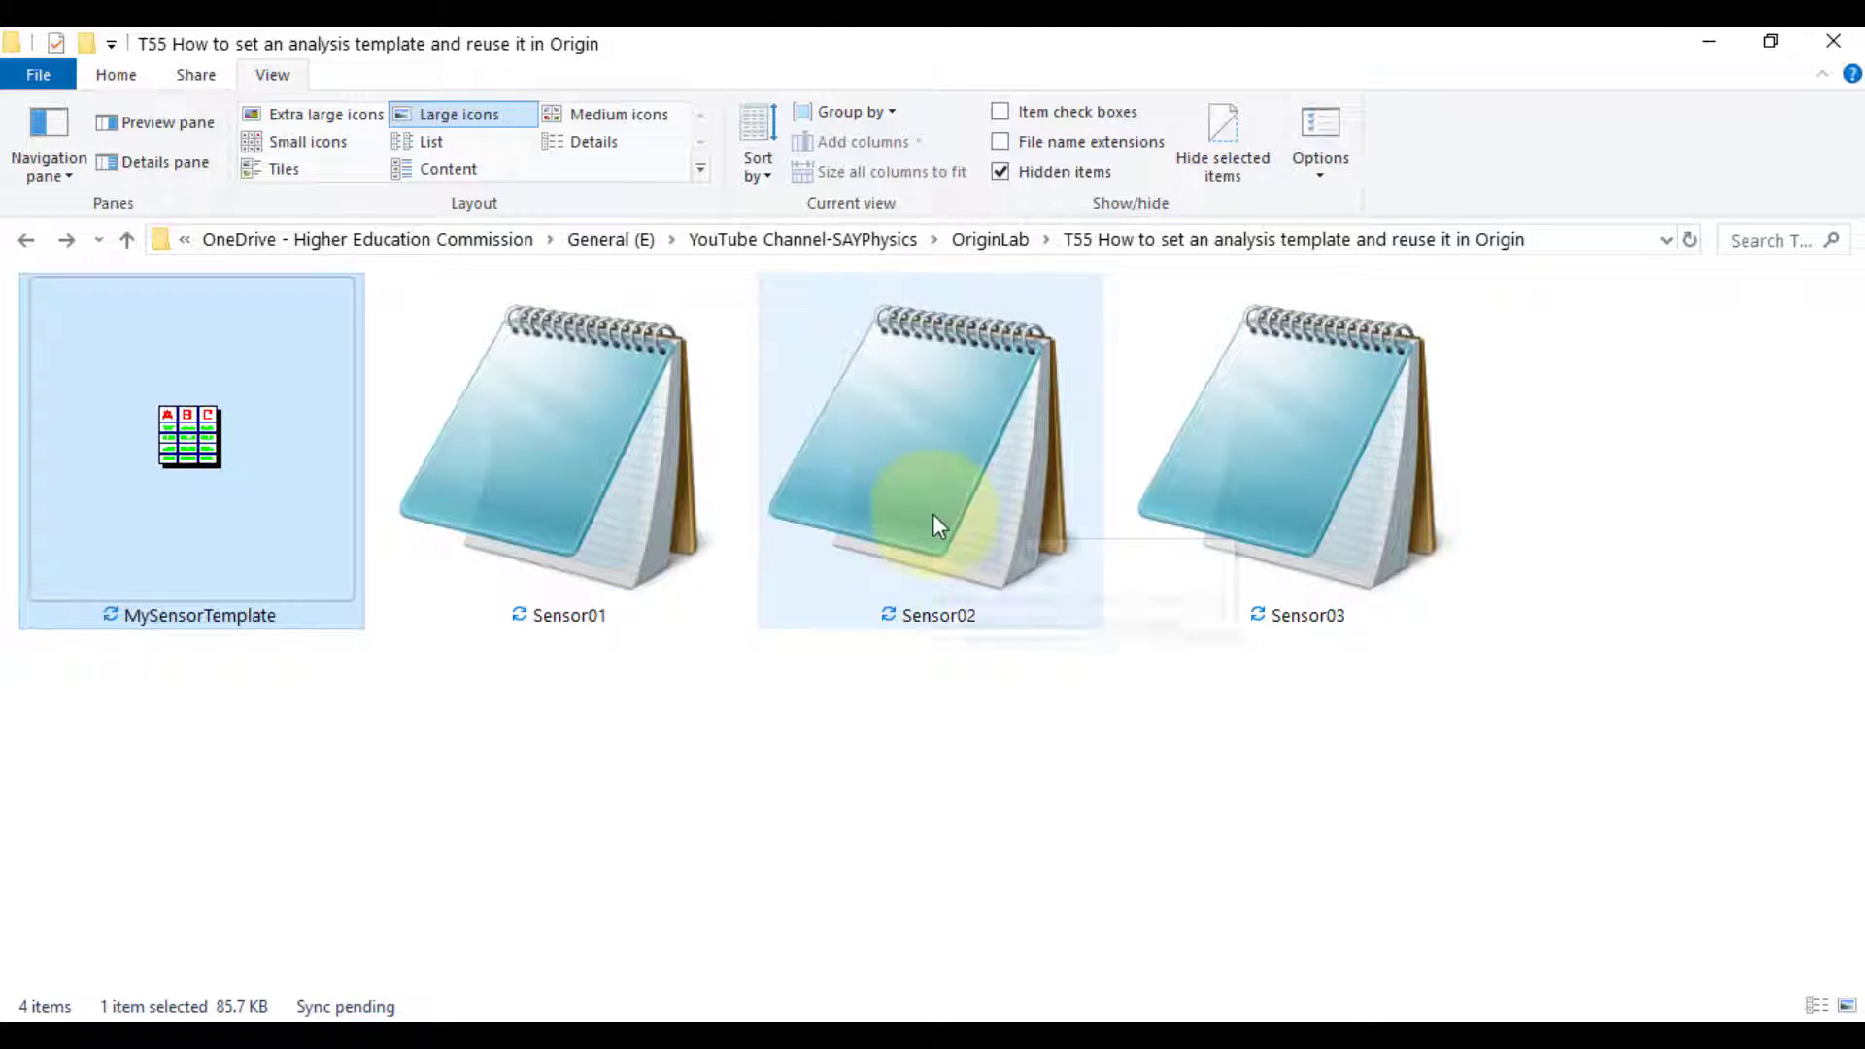
drag(935, 504, 405, 577)
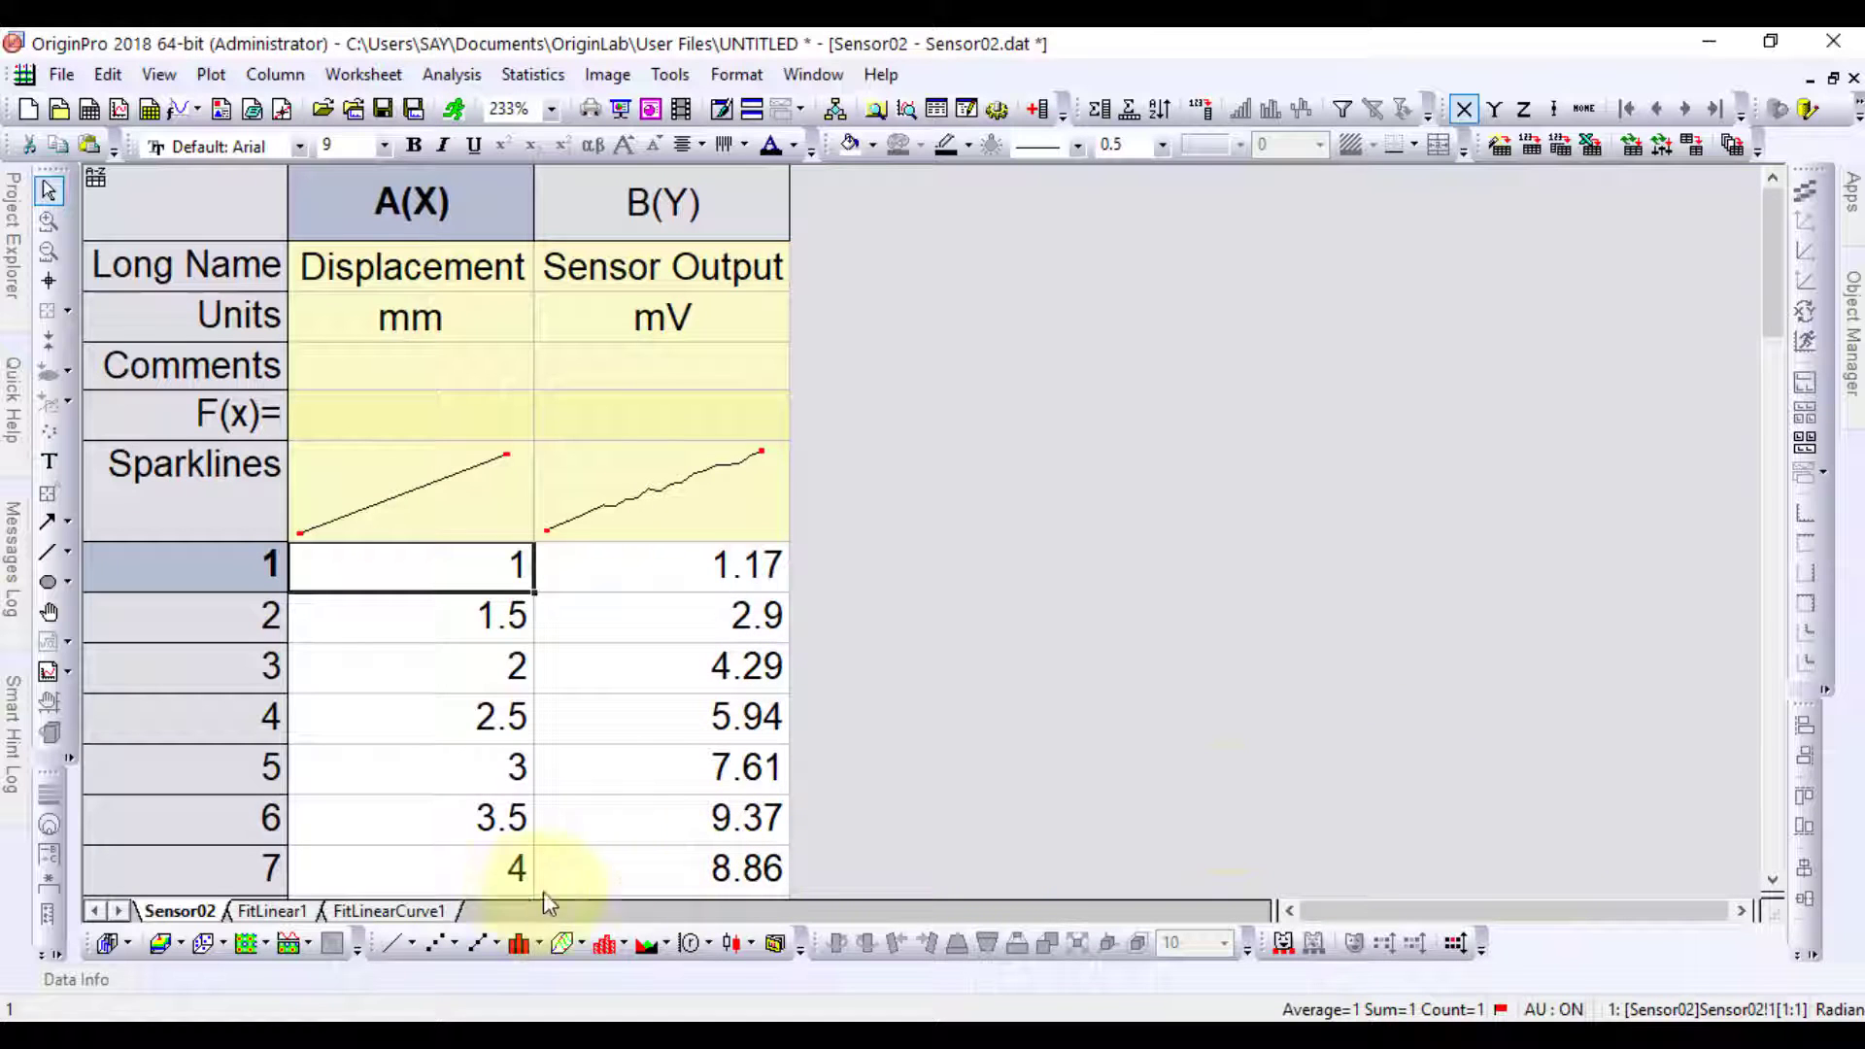
Review the Sensor02 fit report and maximize its fitted-curve graph (slope 2.62654, R-Square 0.99175)
click(272, 910)
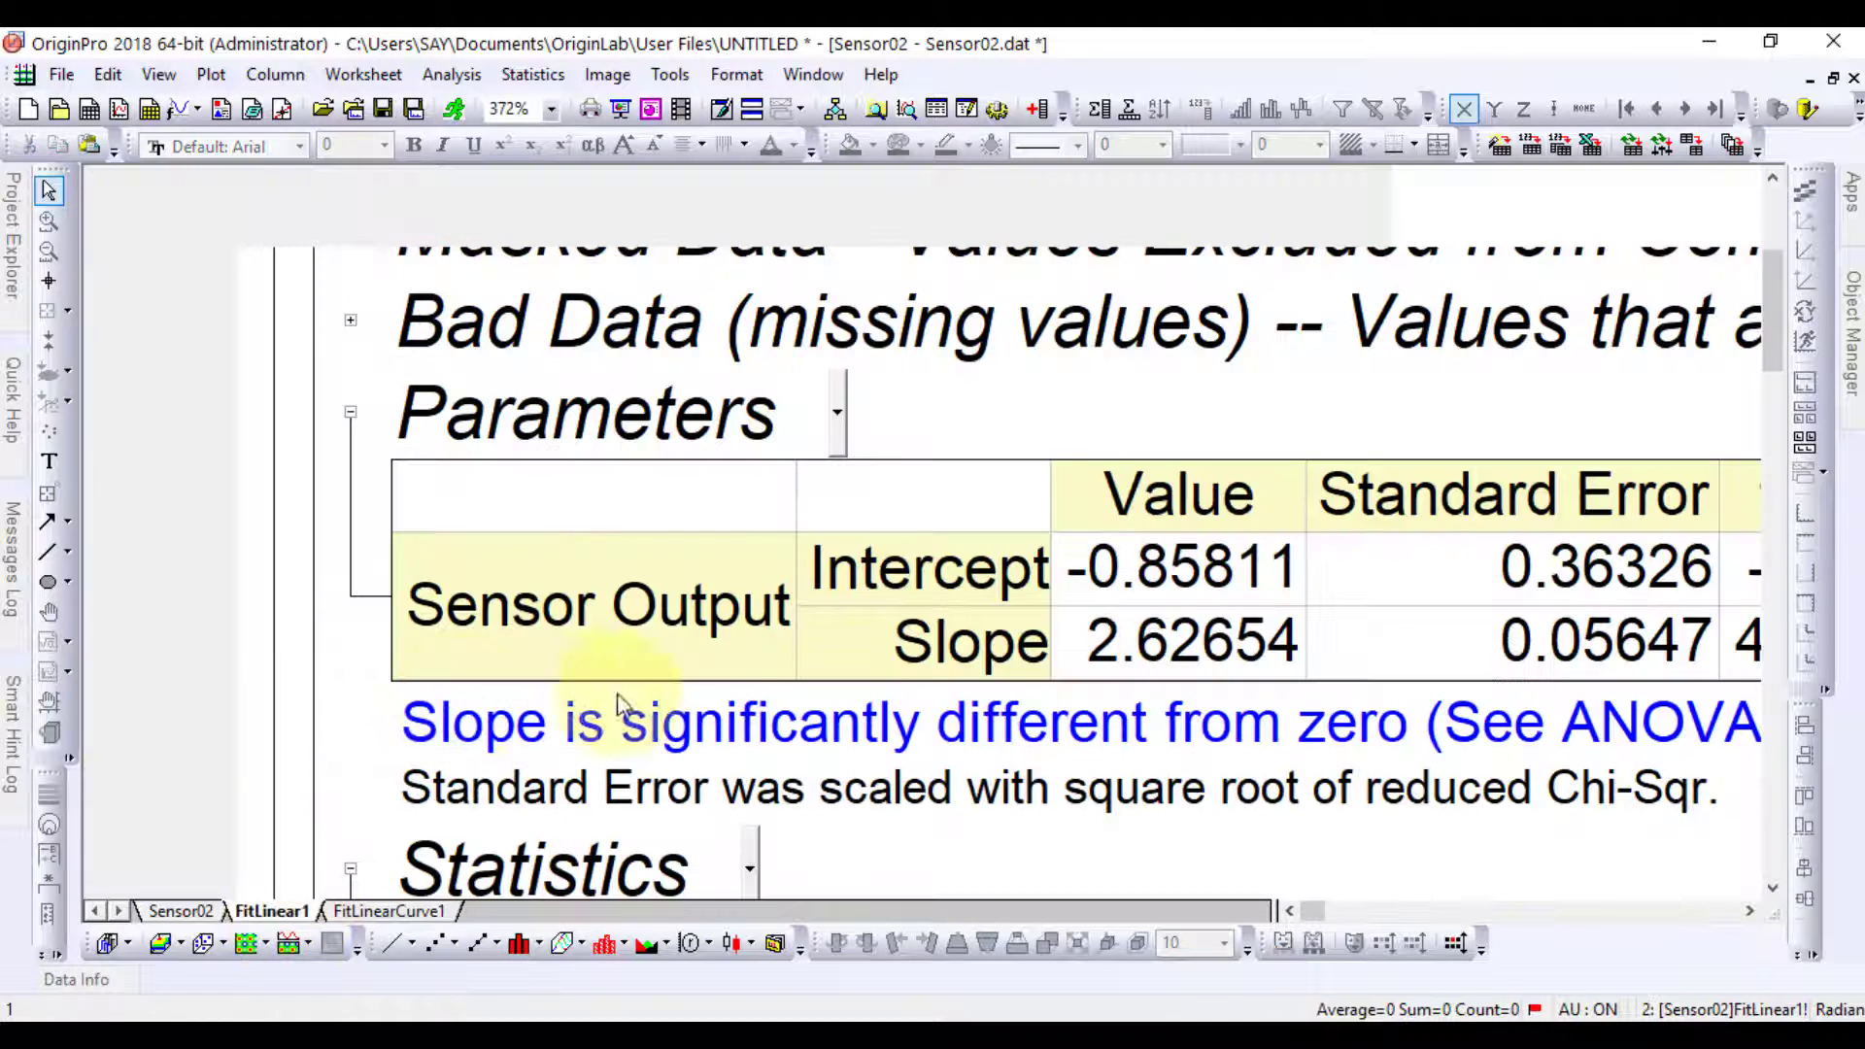
scroll(1009, 629, down, 5)
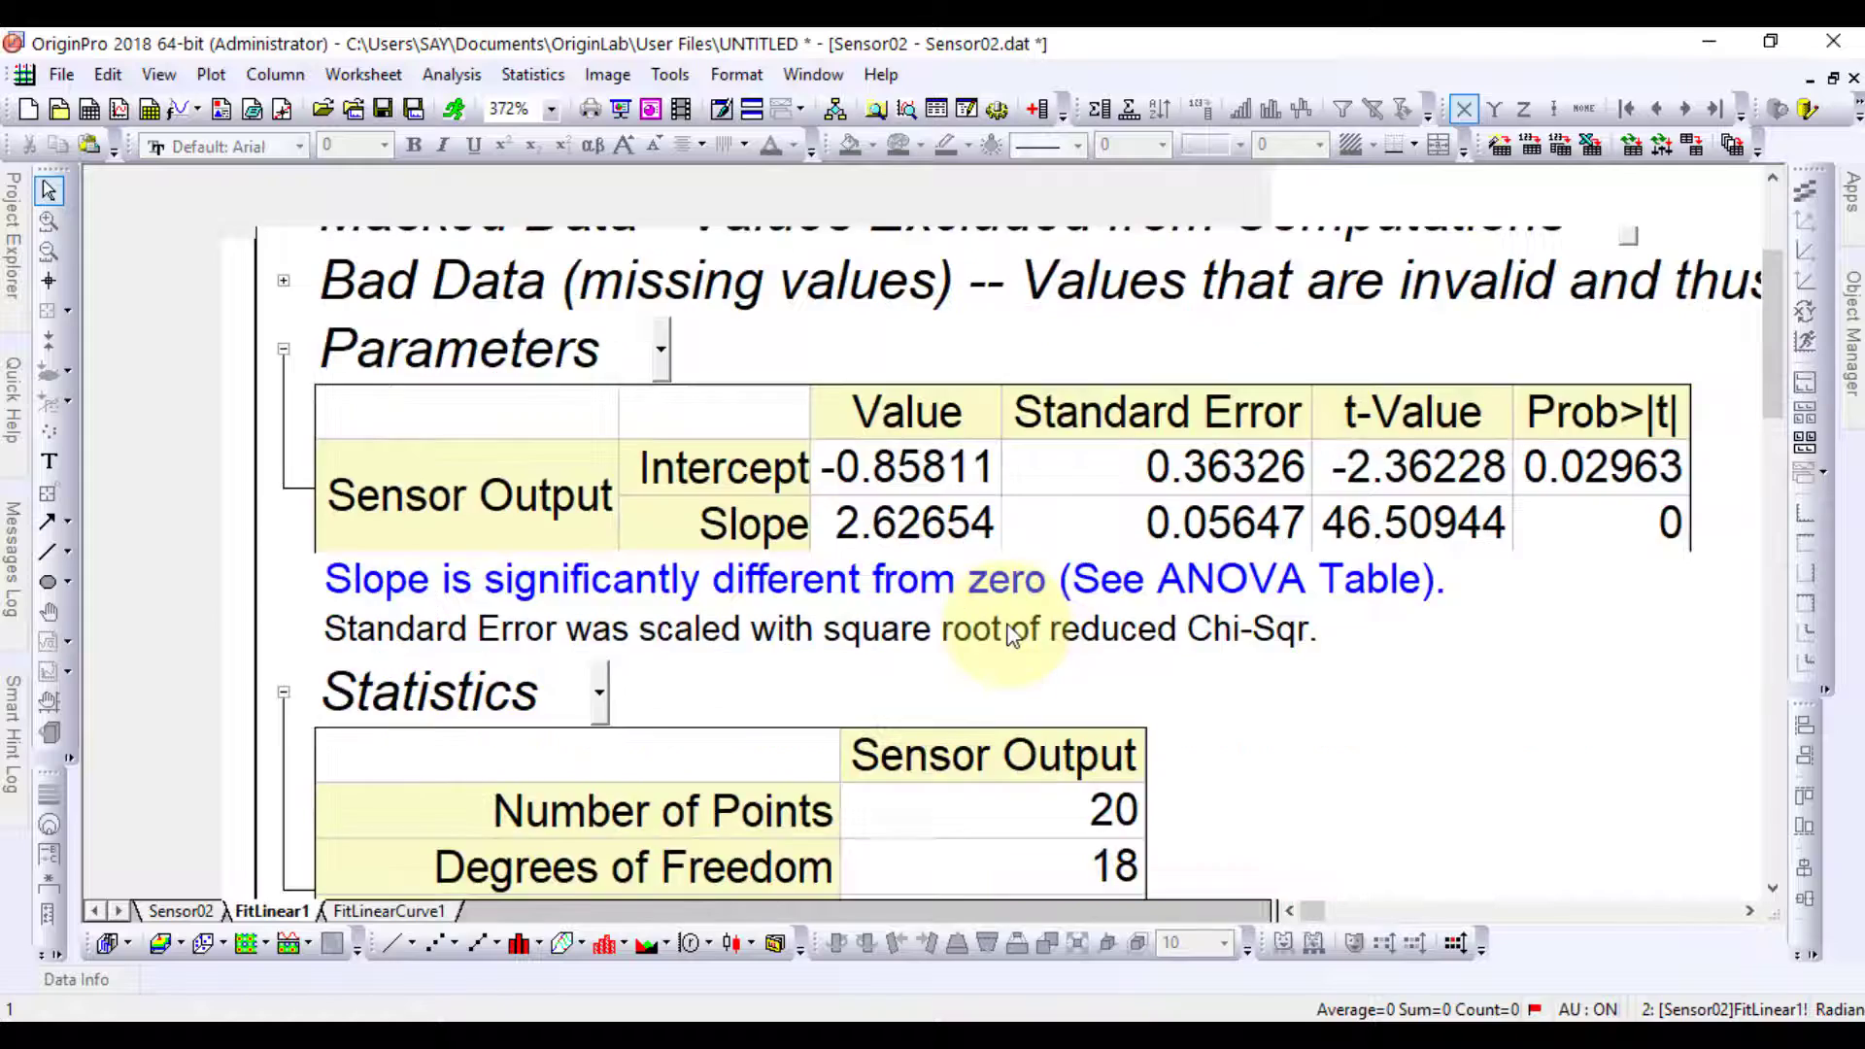
scroll(1007, 637, down, 10)
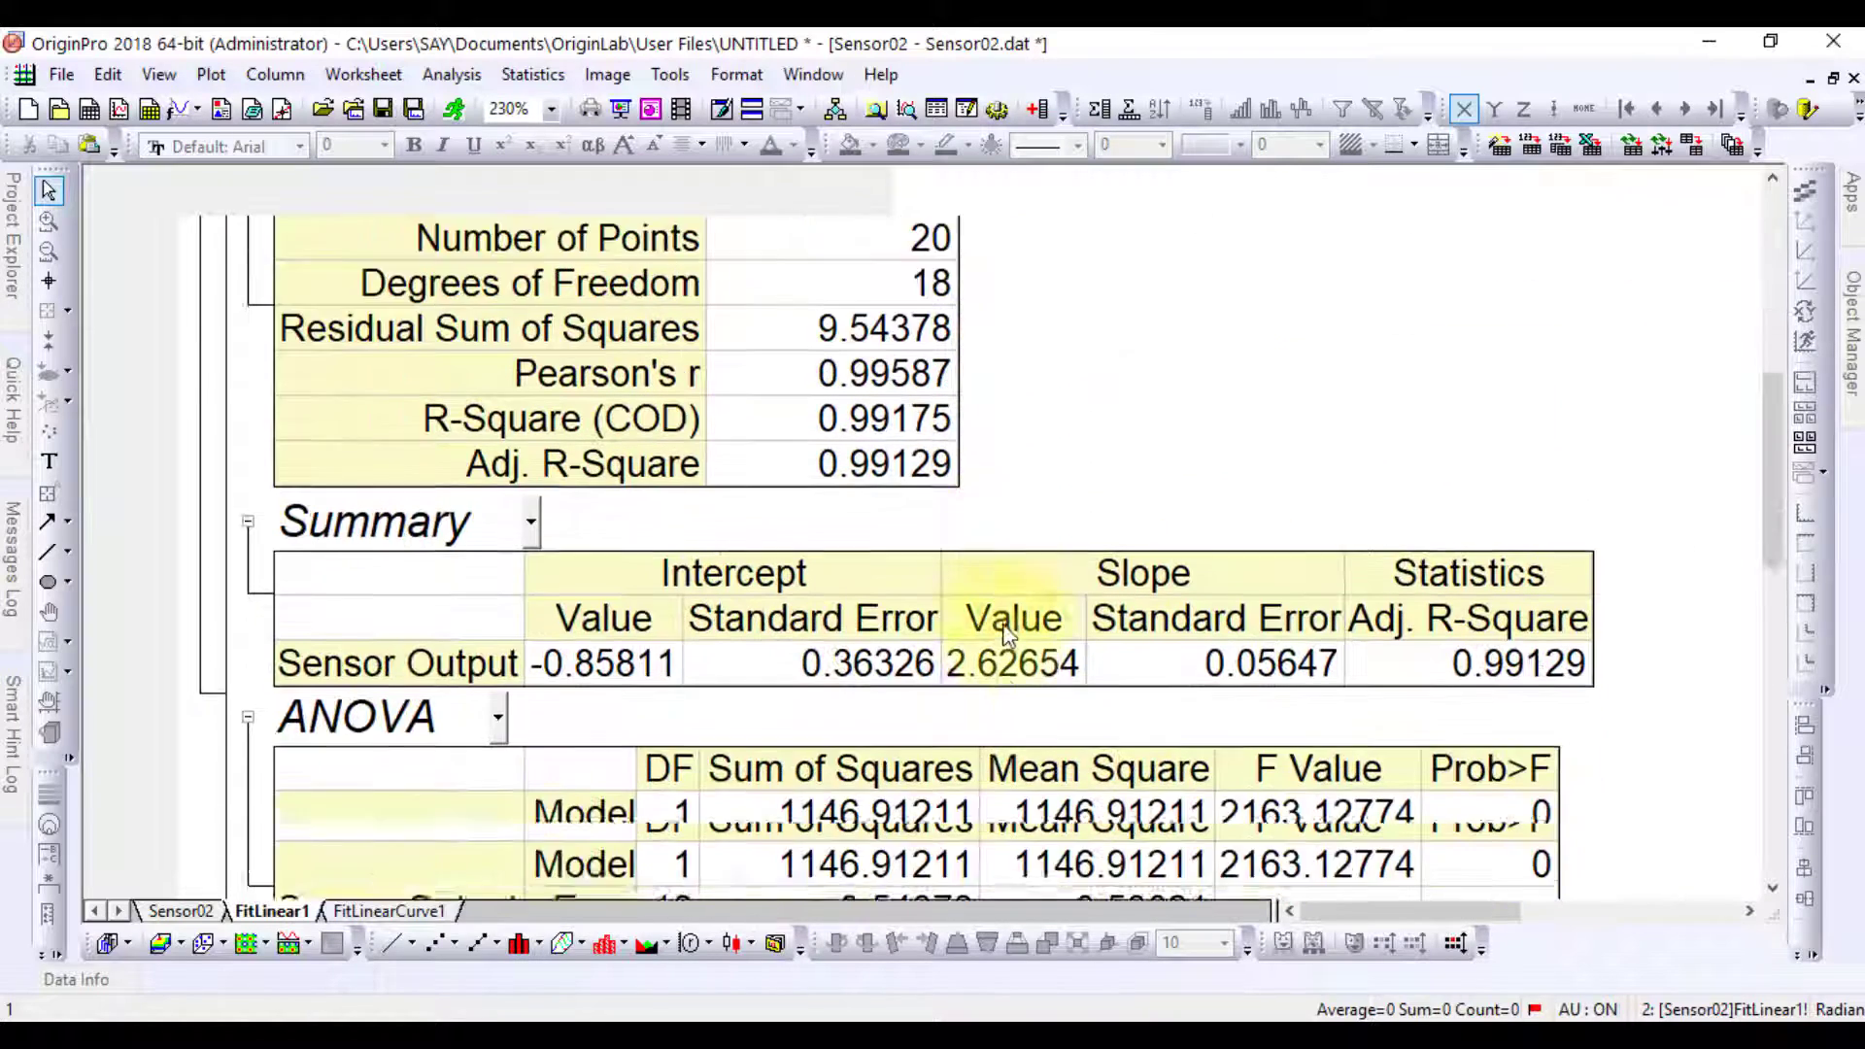
scroll(1003, 629, down, 5)
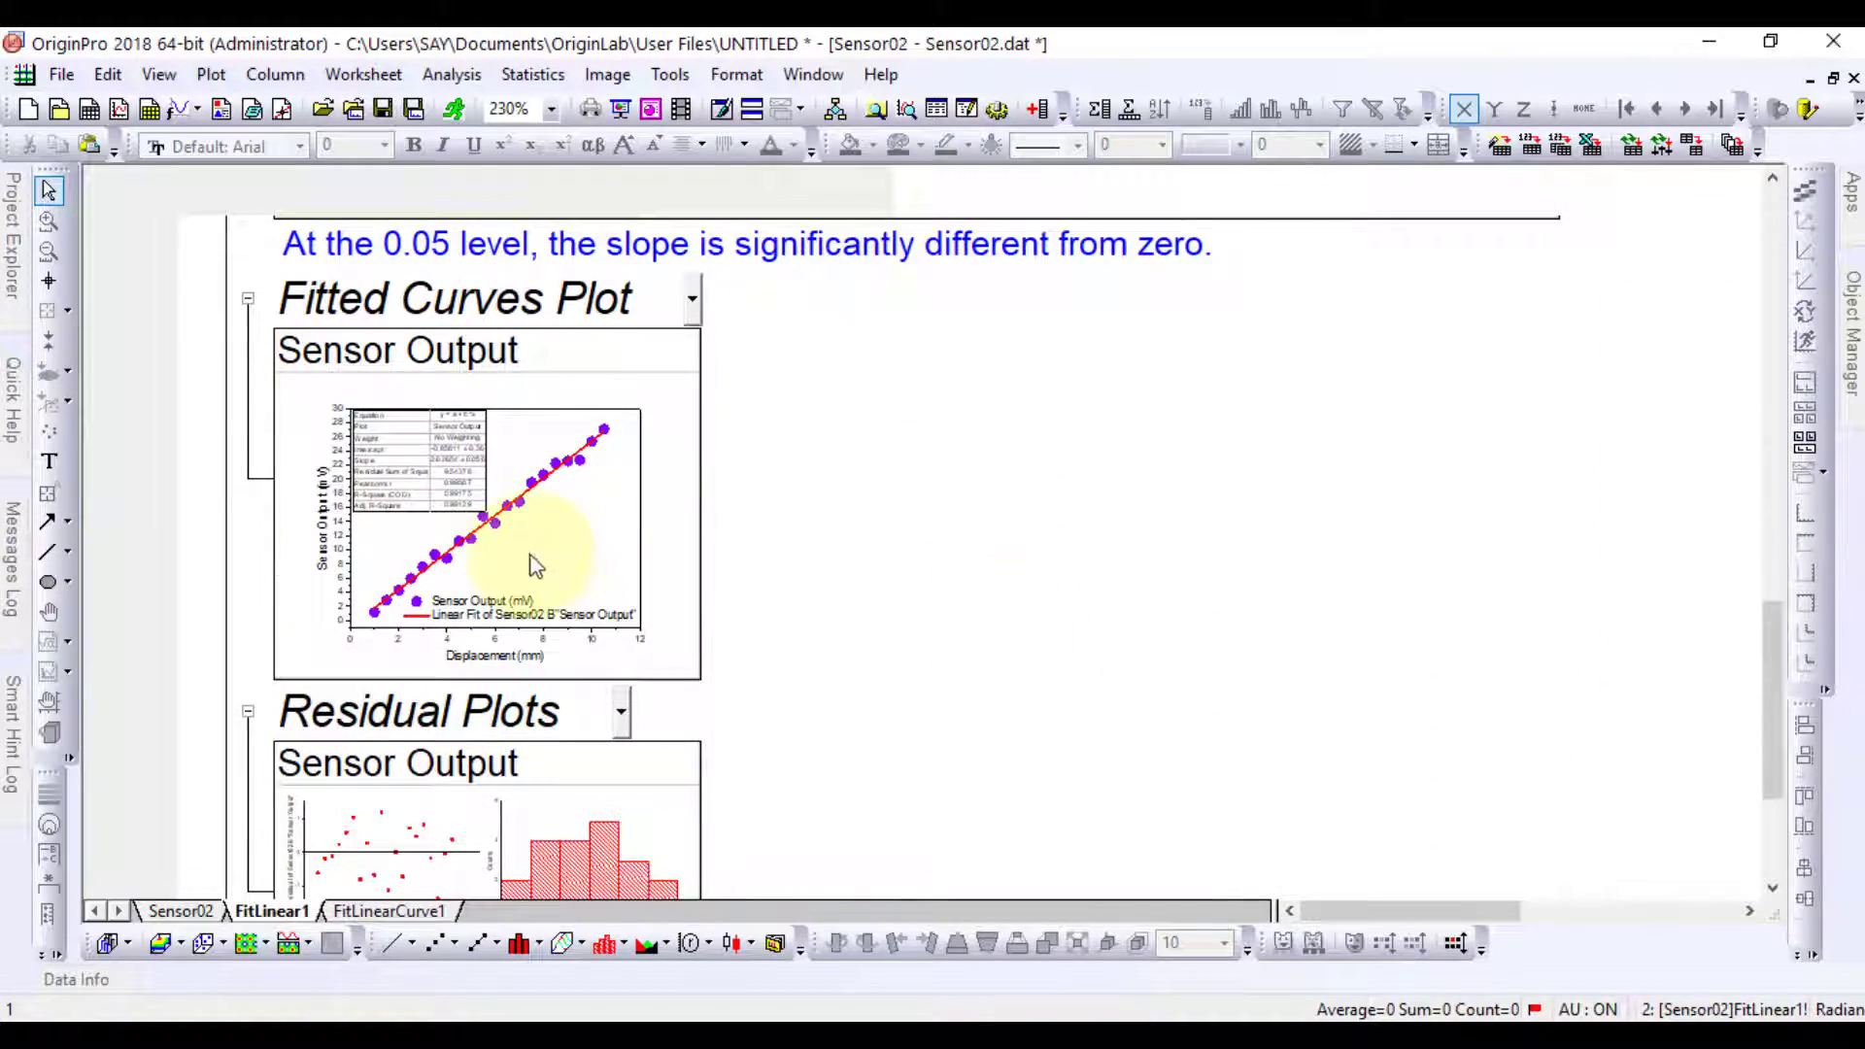
scroll(518, 556, up, 2)
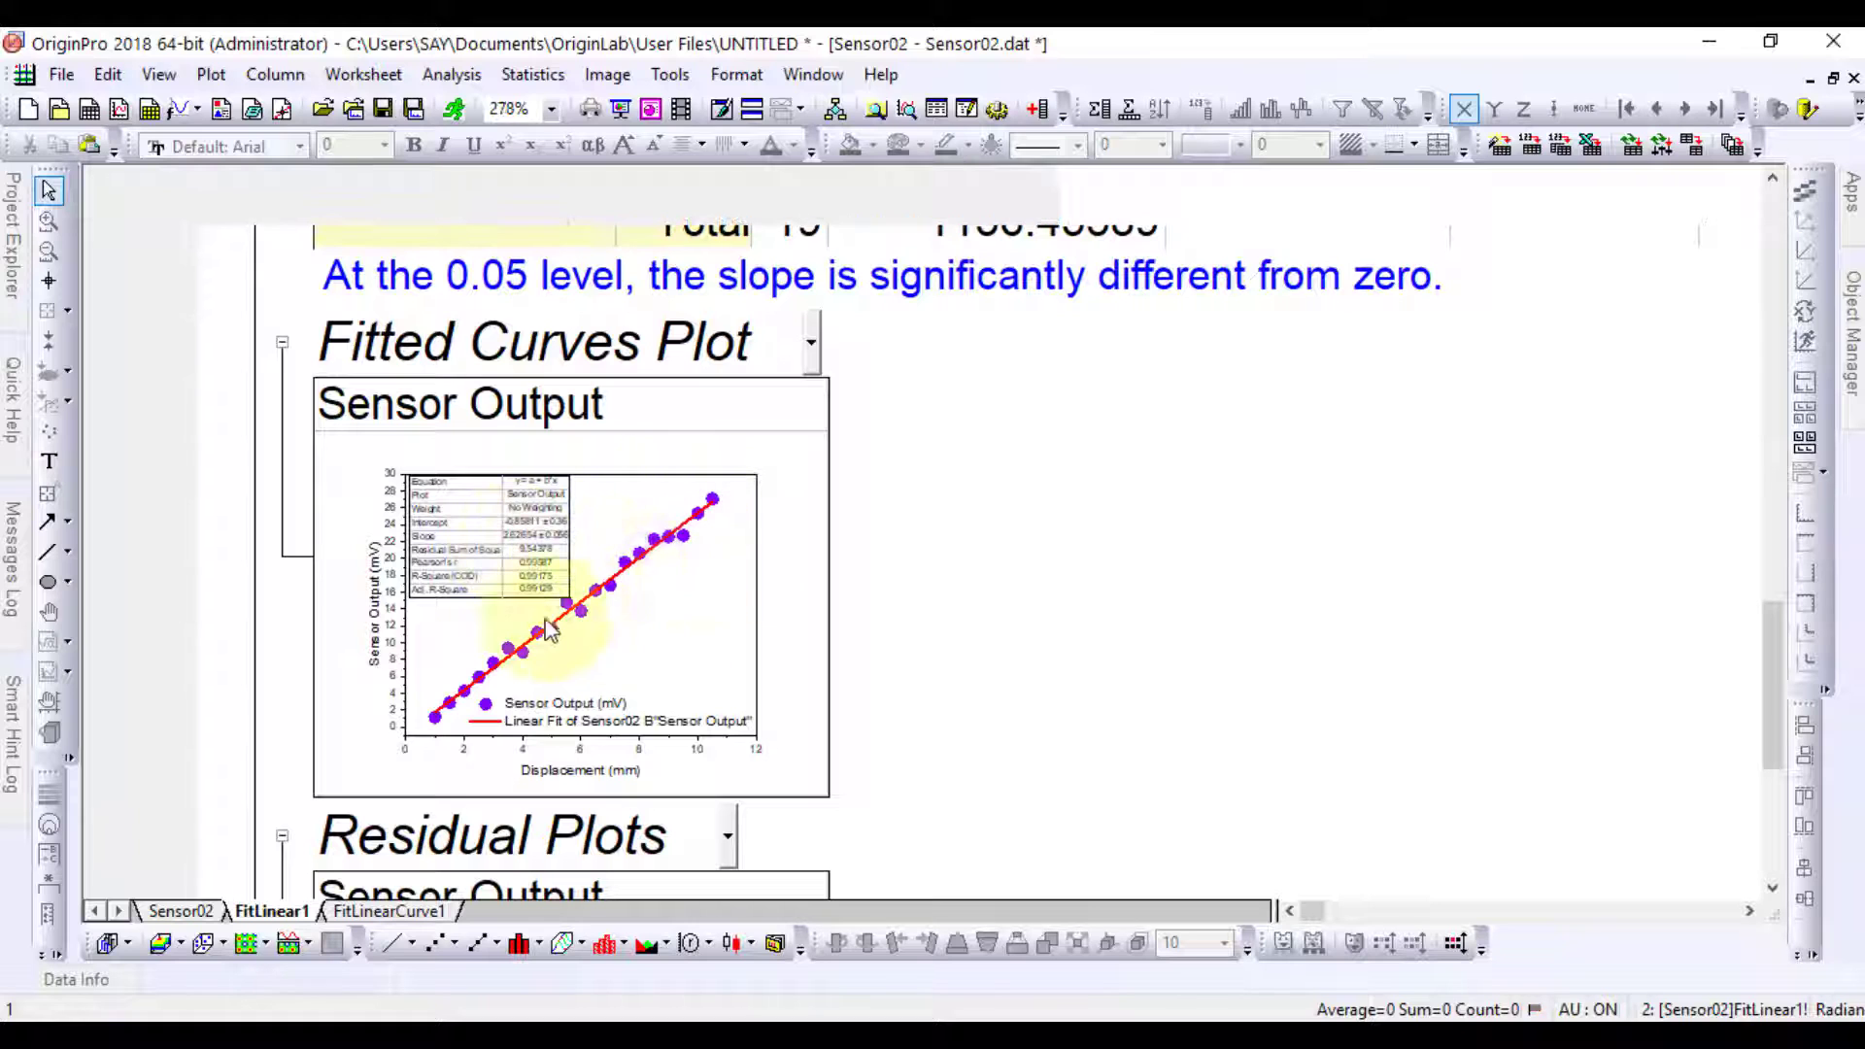
double_click(679, 591)
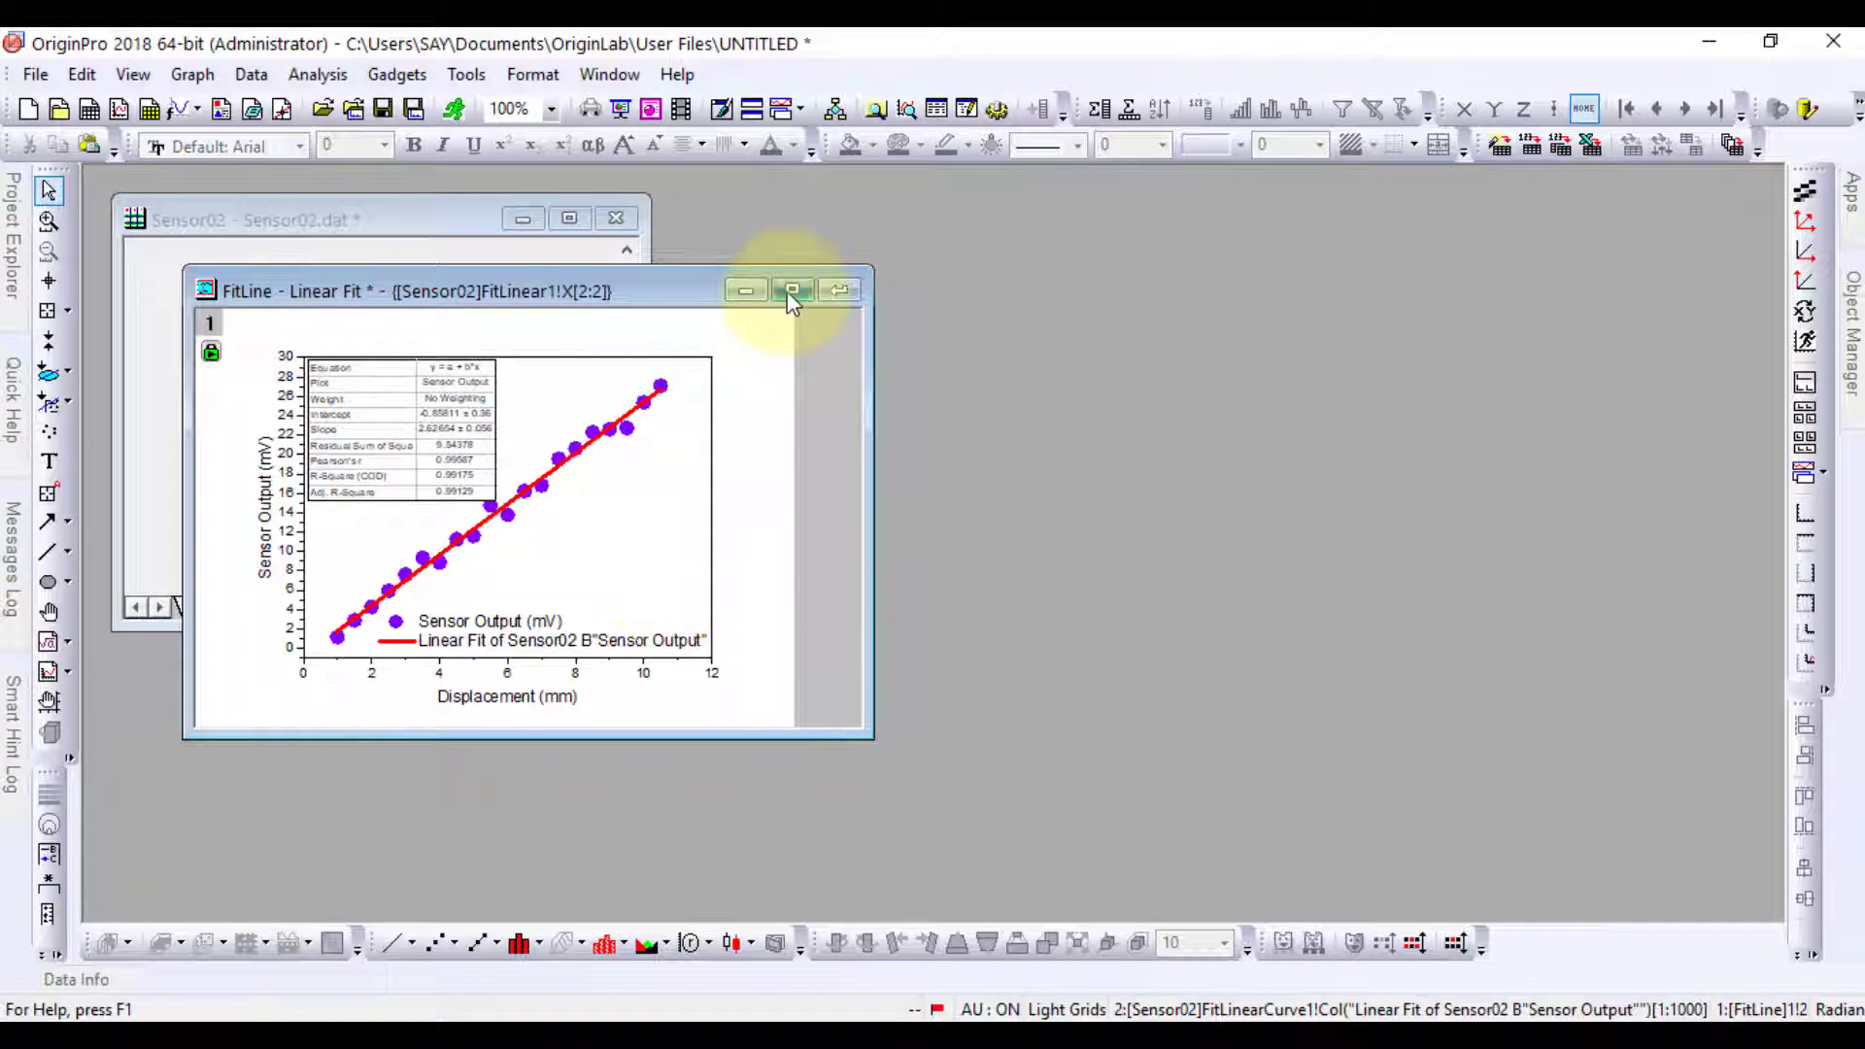
click(787, 290)
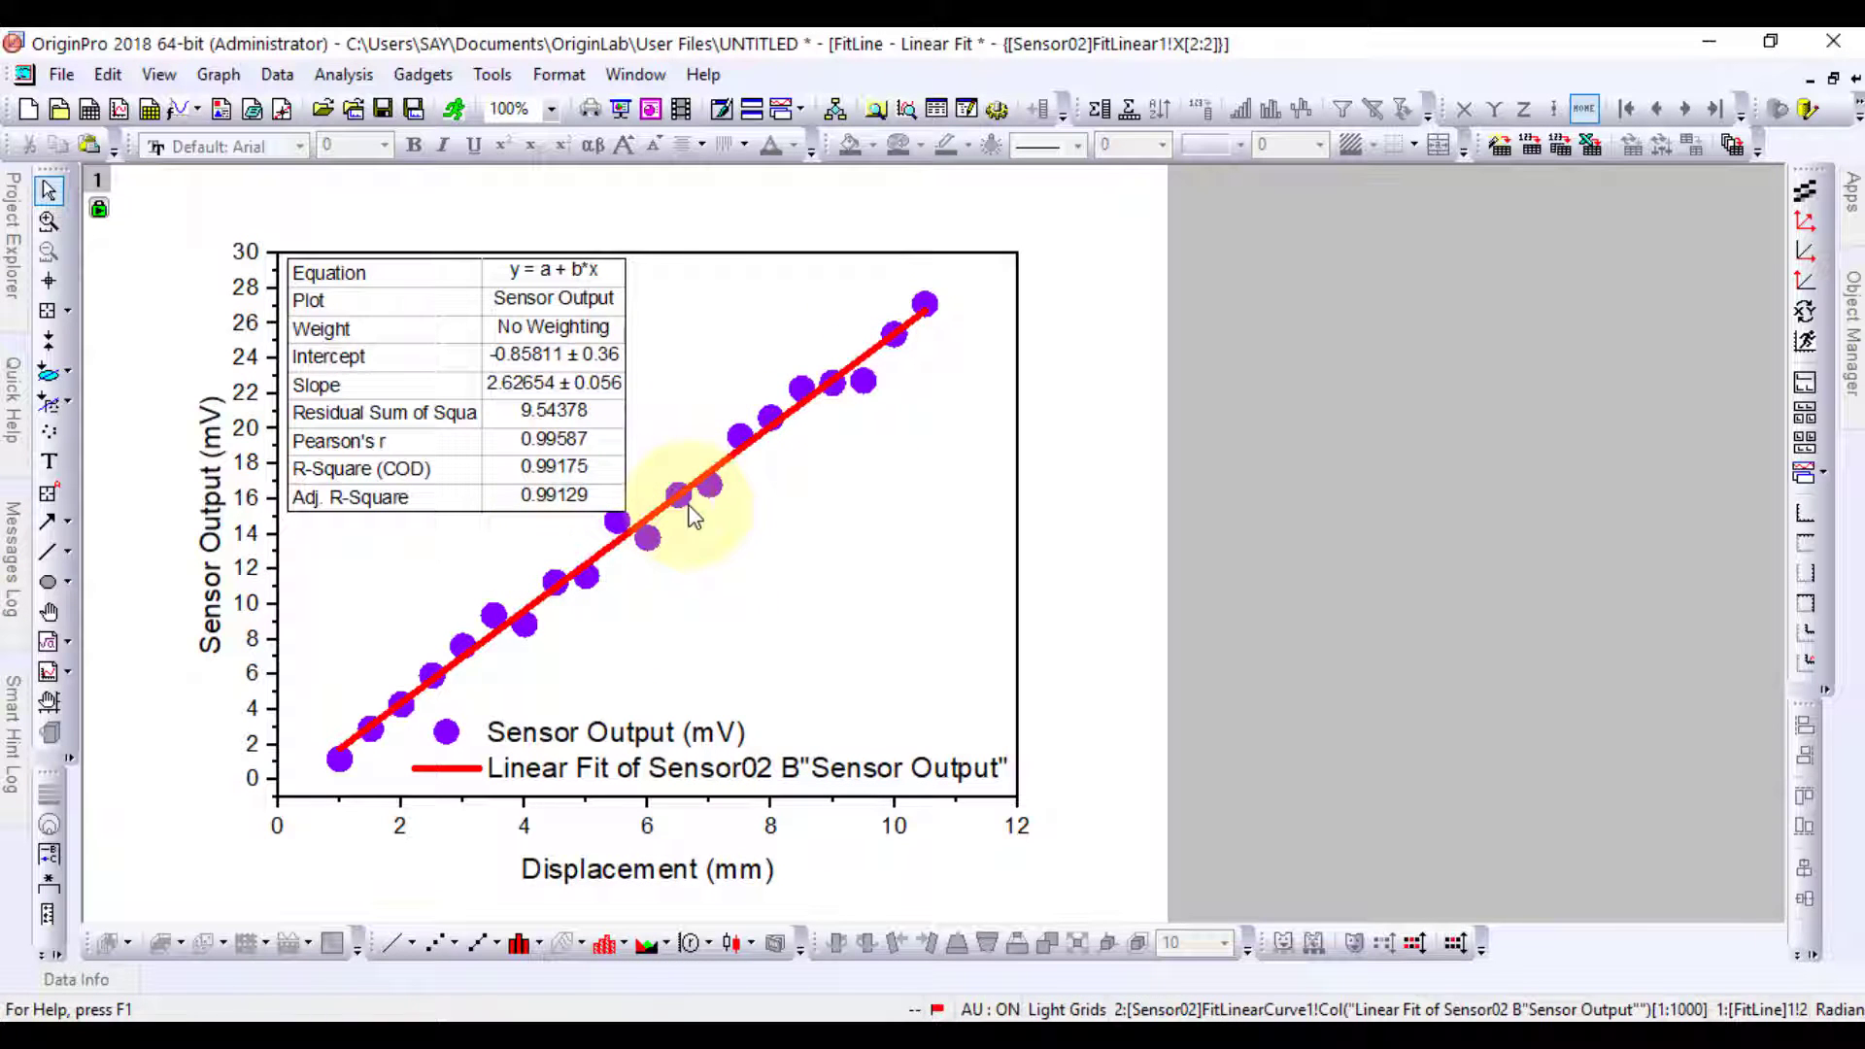
Close the Sensor02 FitLine graph and open a fresh MySensorTemplate at its empty Sensor01 sheet, cell B1
click(1833, 81)
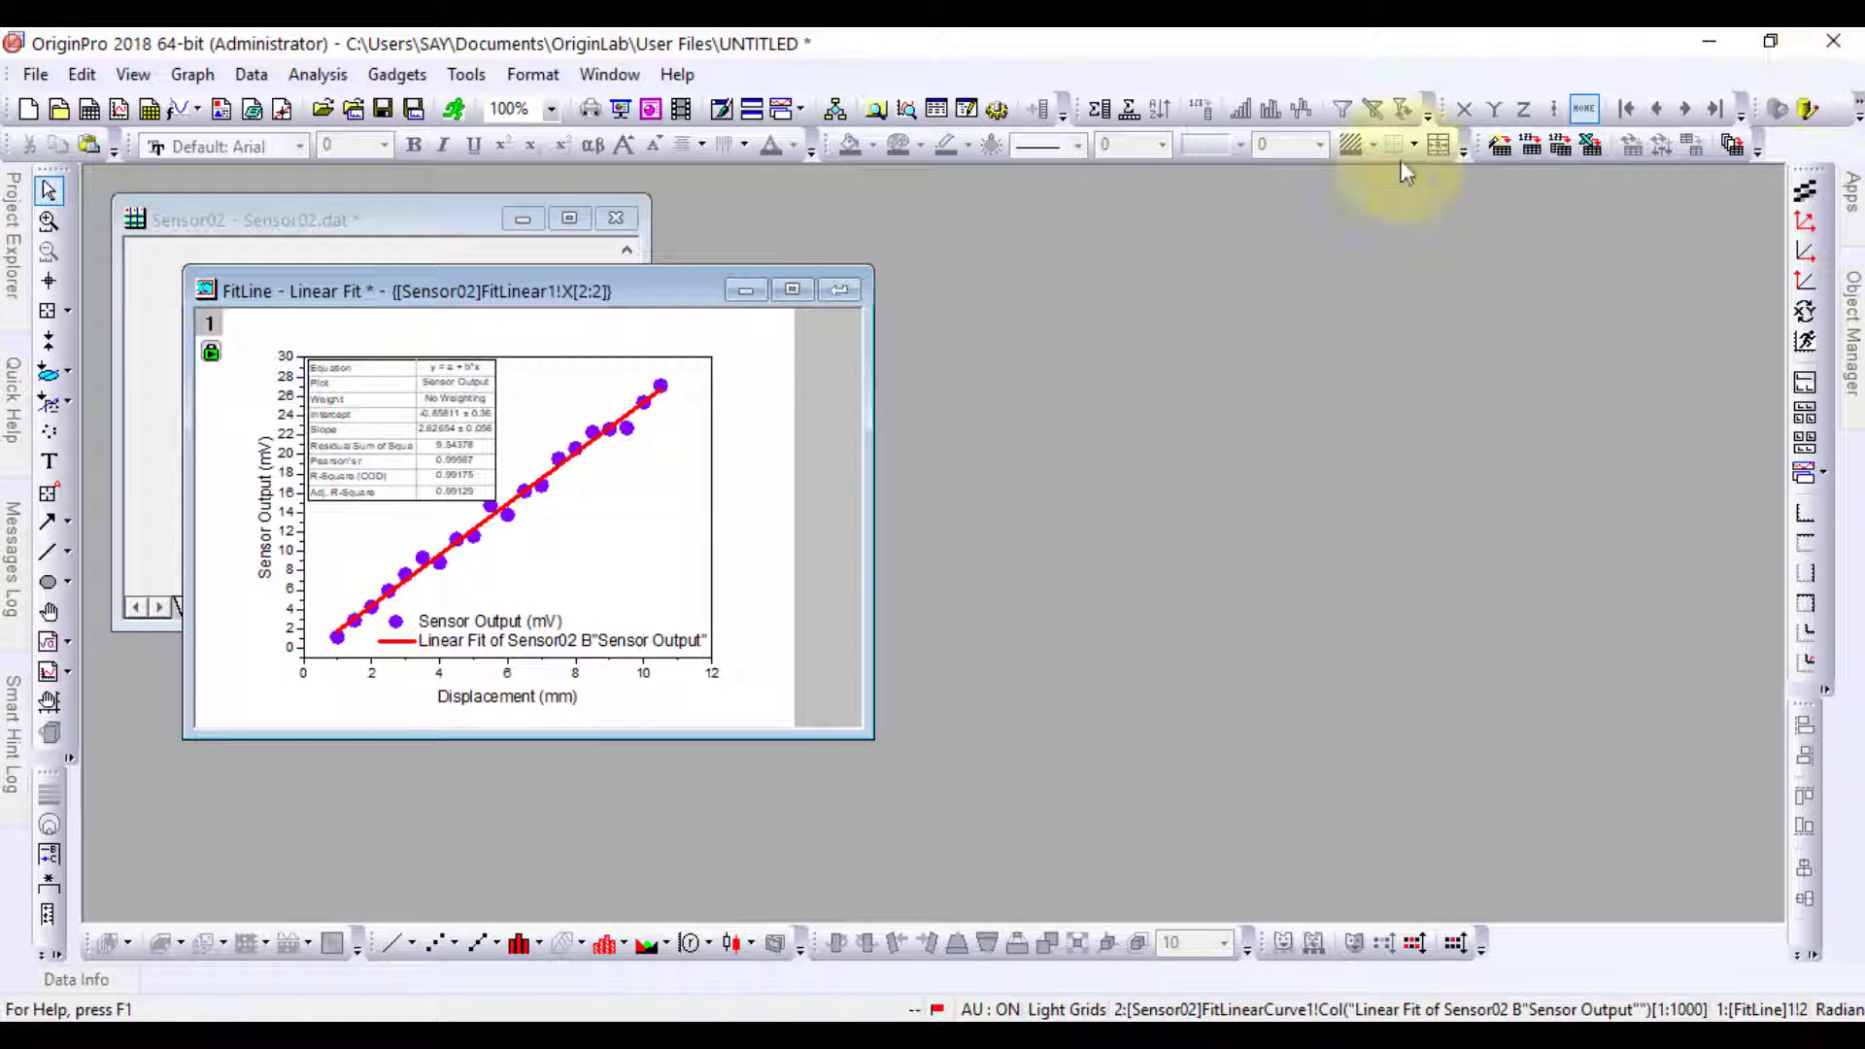
click(839, 291)
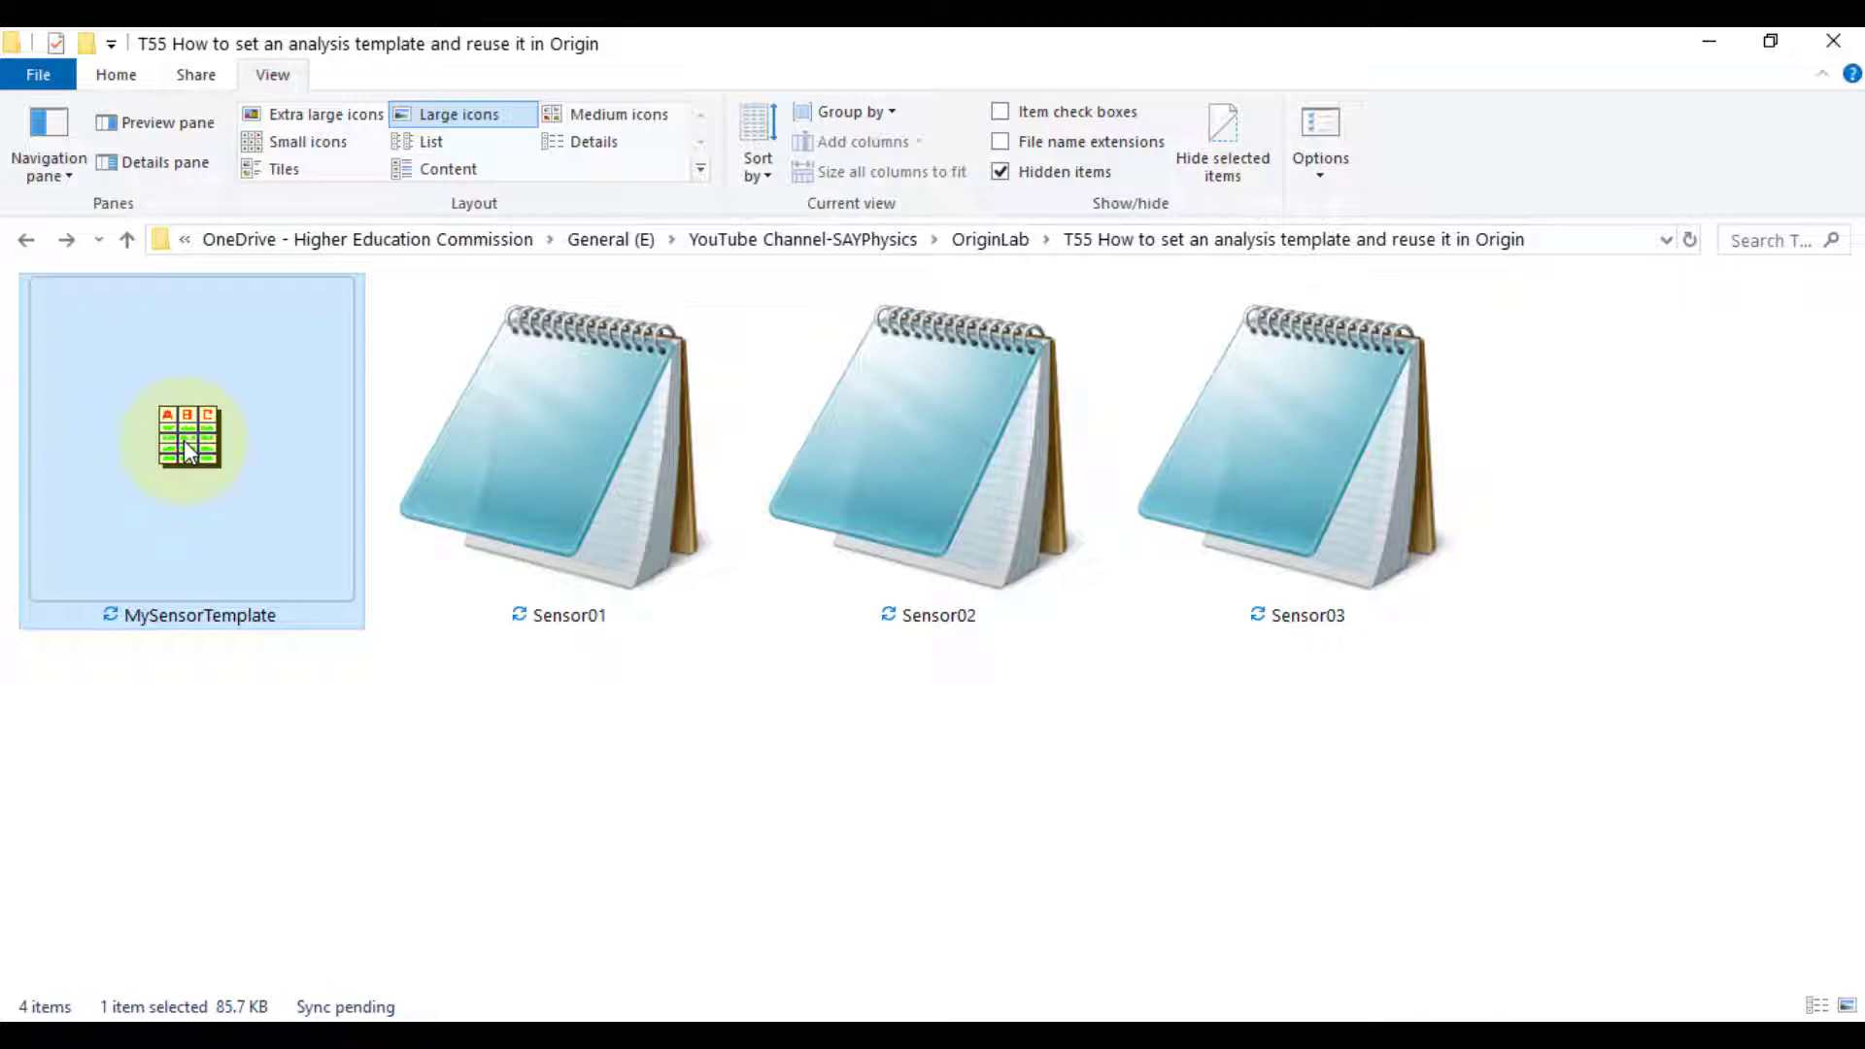
double_click(189, 449)
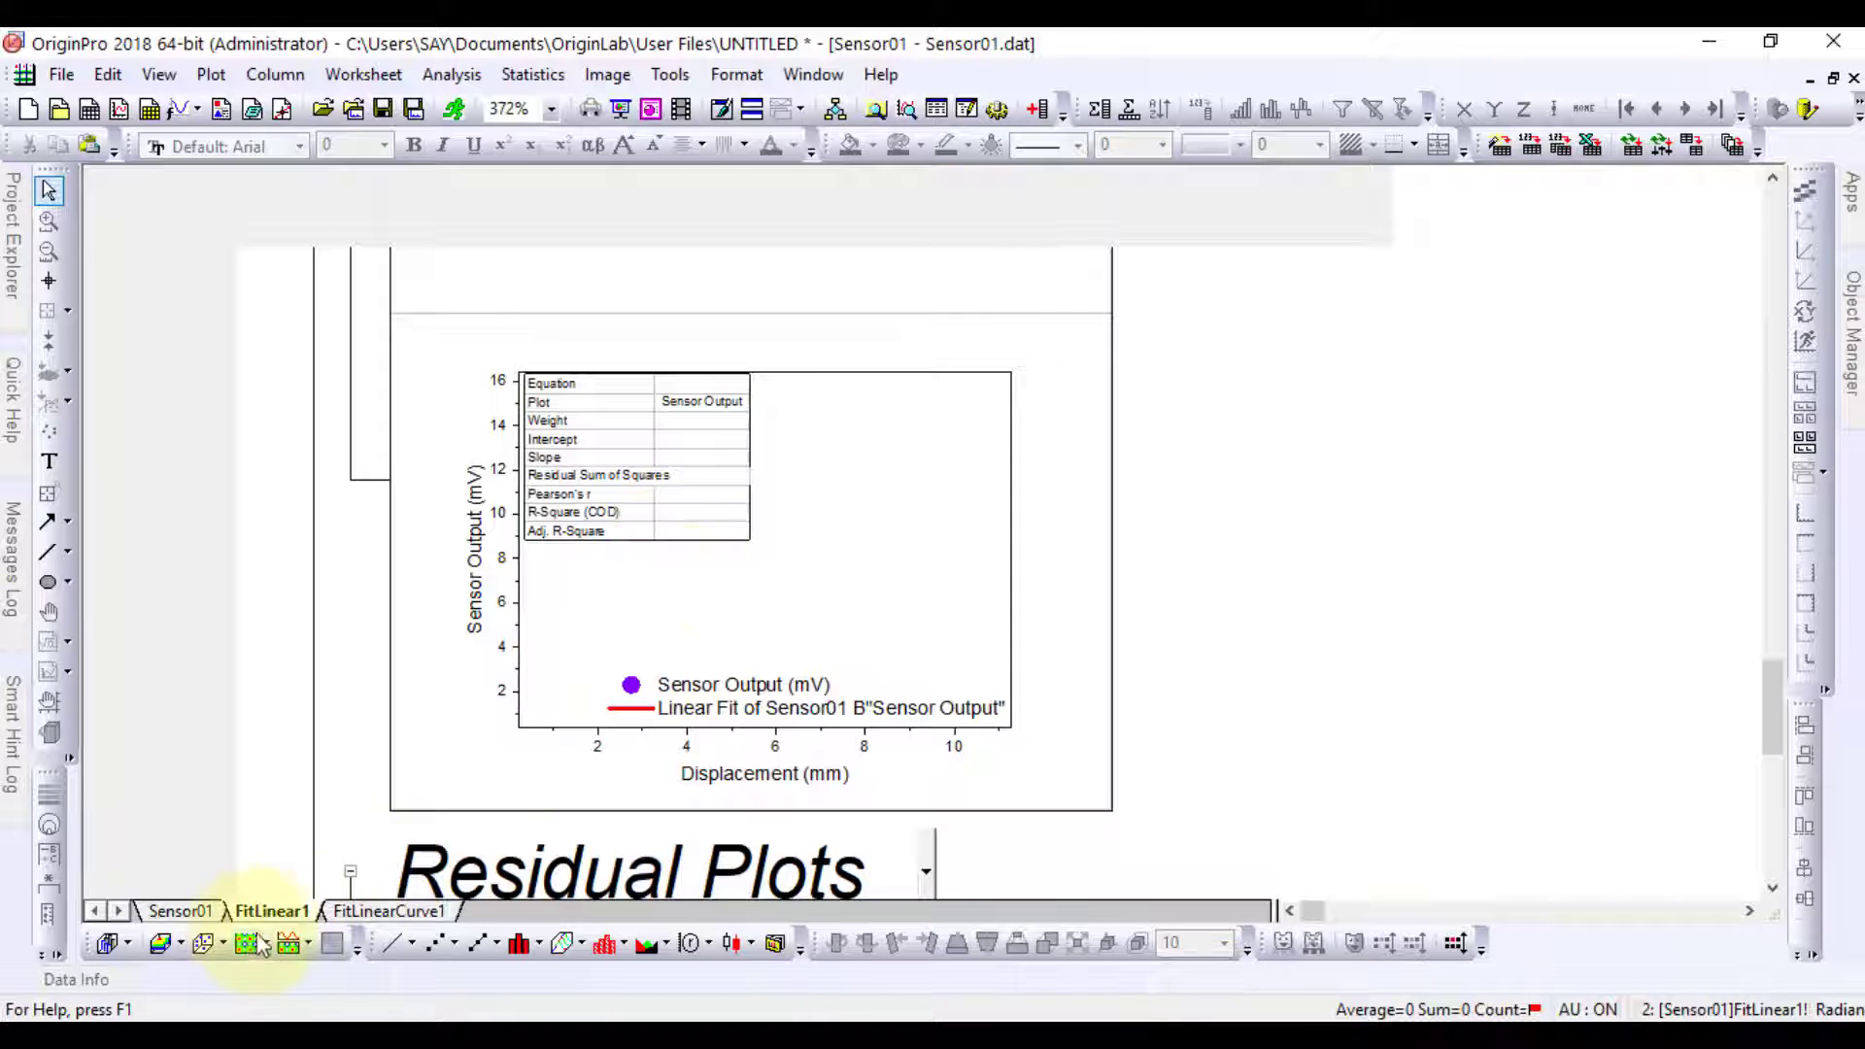
click(200, 911)
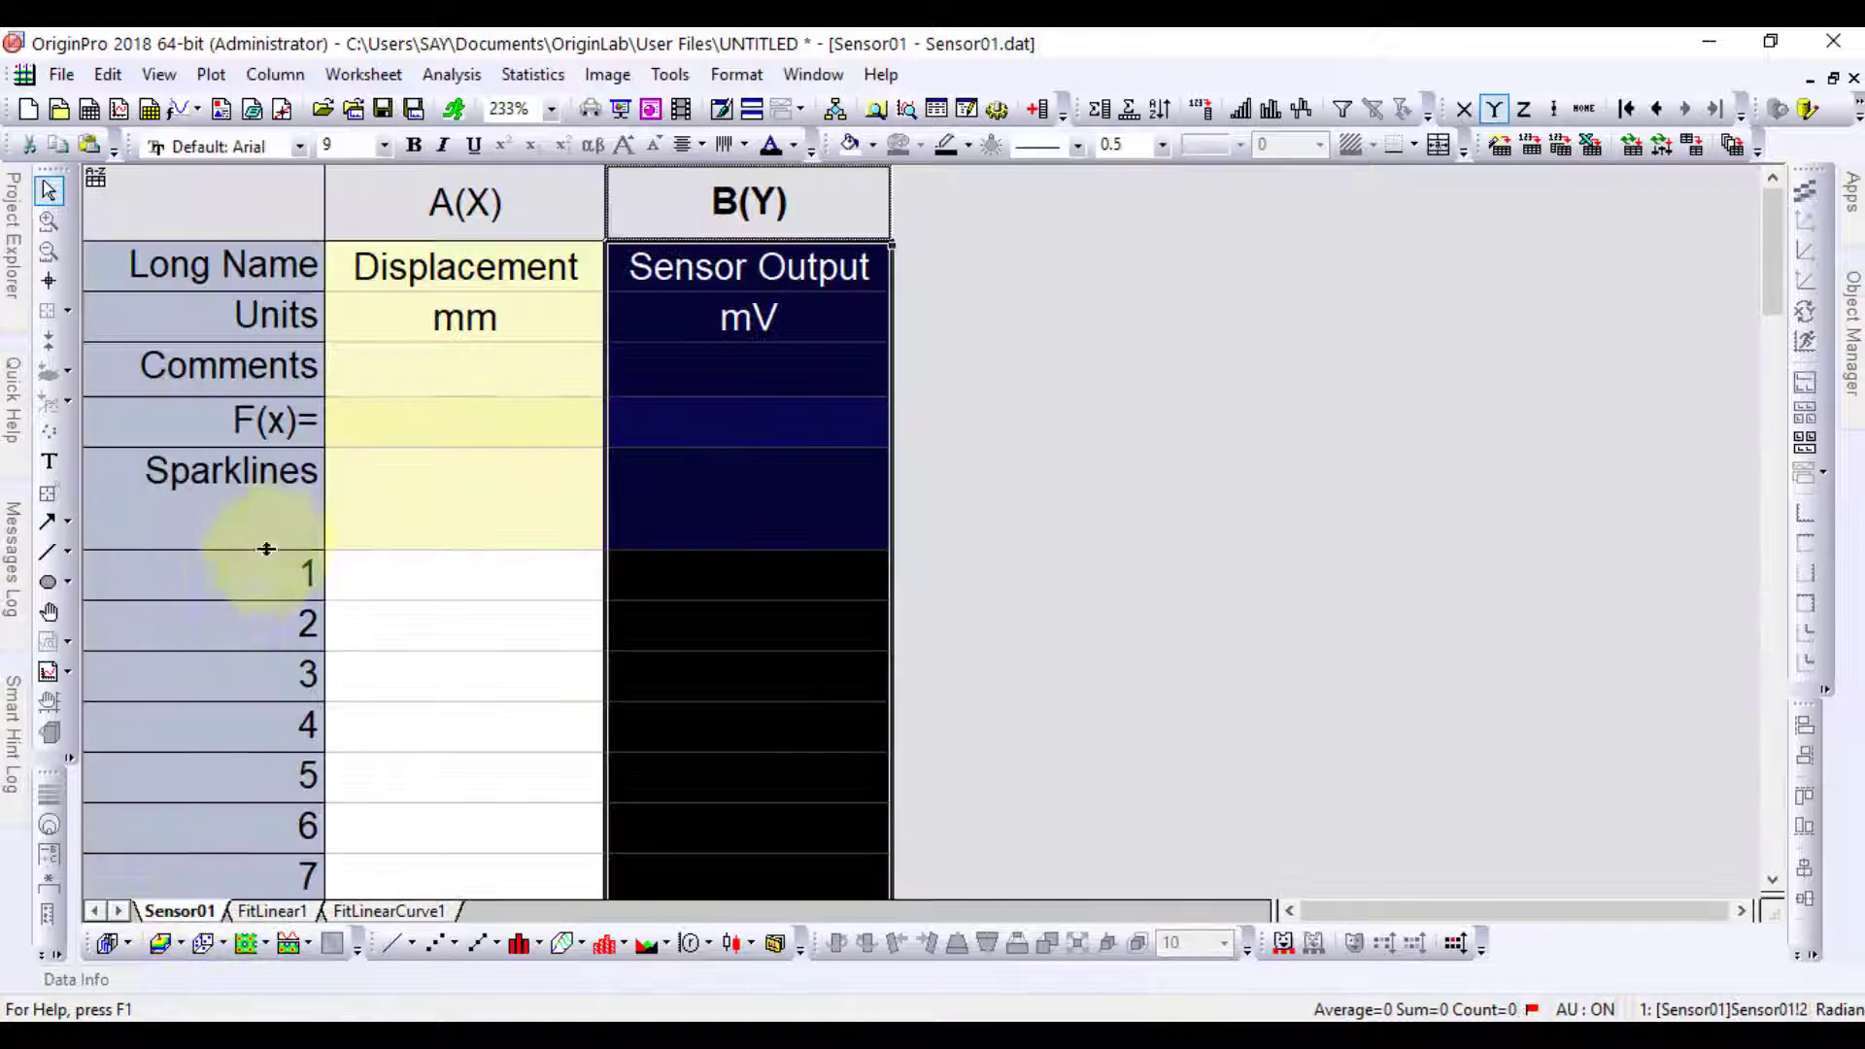
click(691, 581)
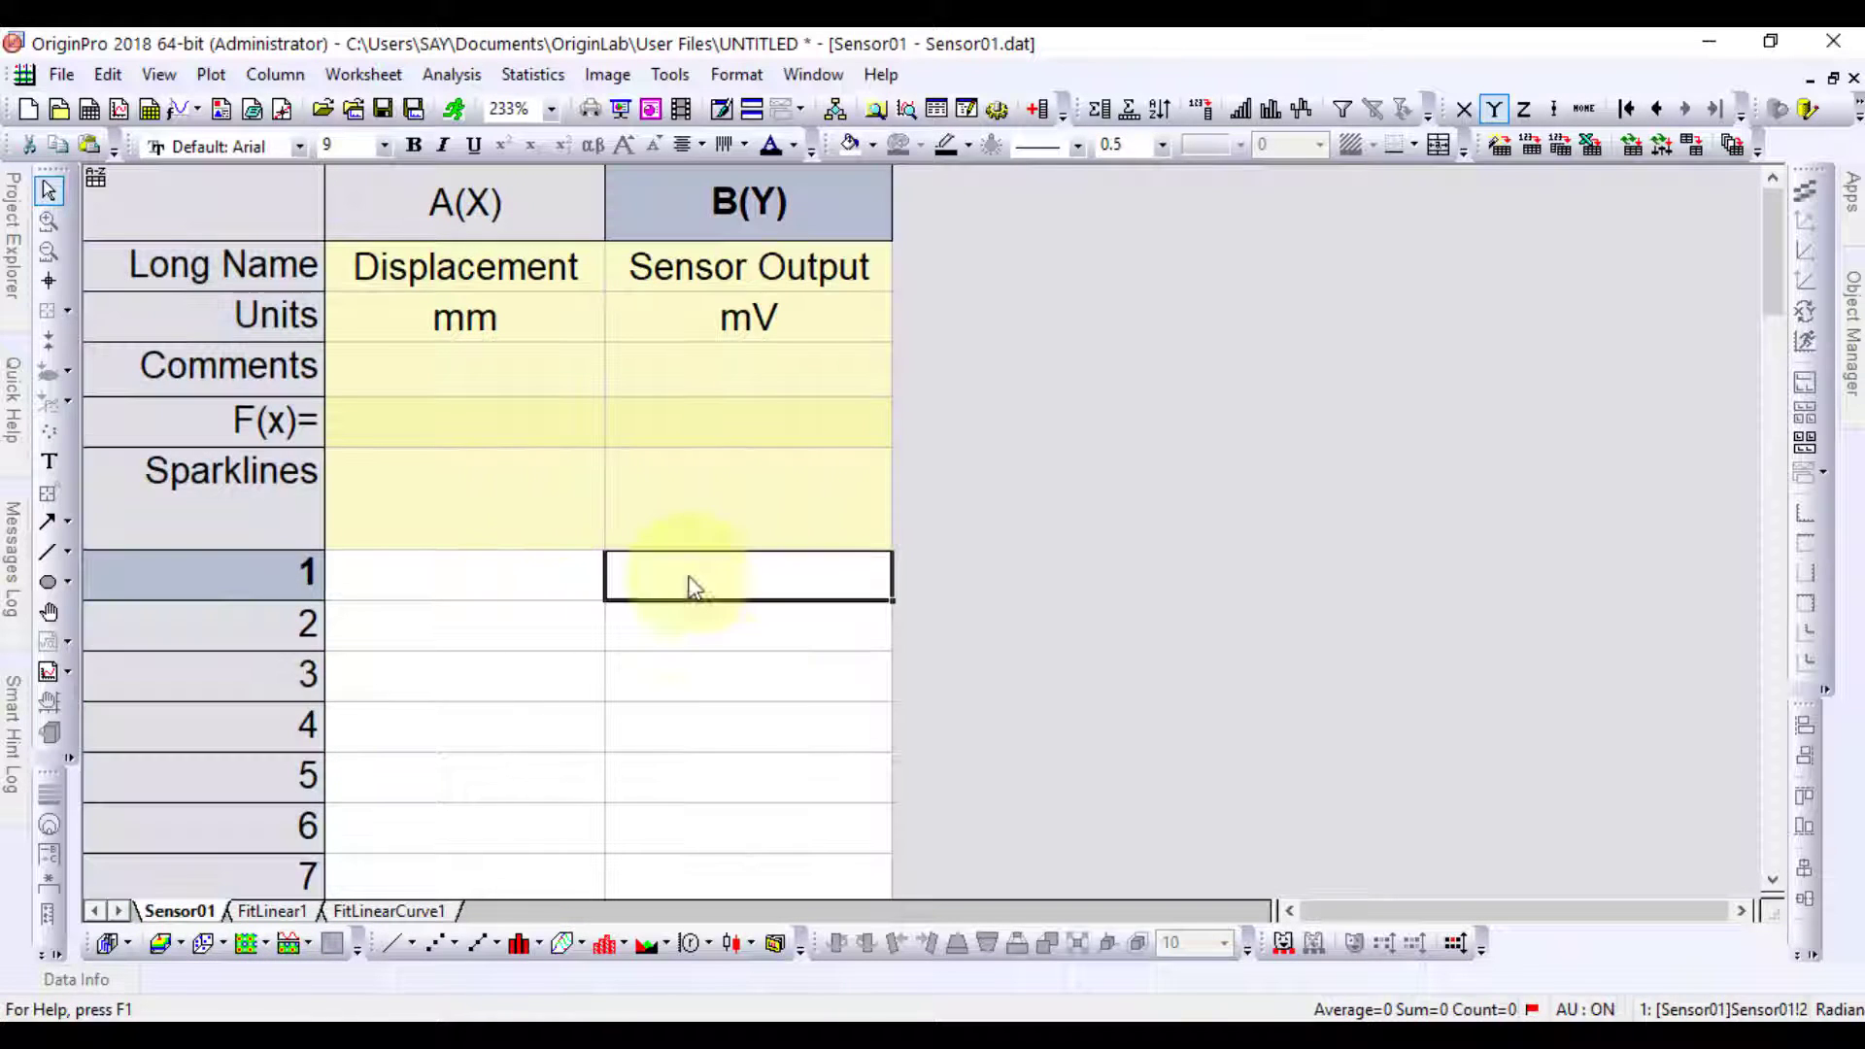
Drag the Sensor03 file from File Explorer into the fresh template's worksheet
mouse_move(223, 1020)
click(155, 923)
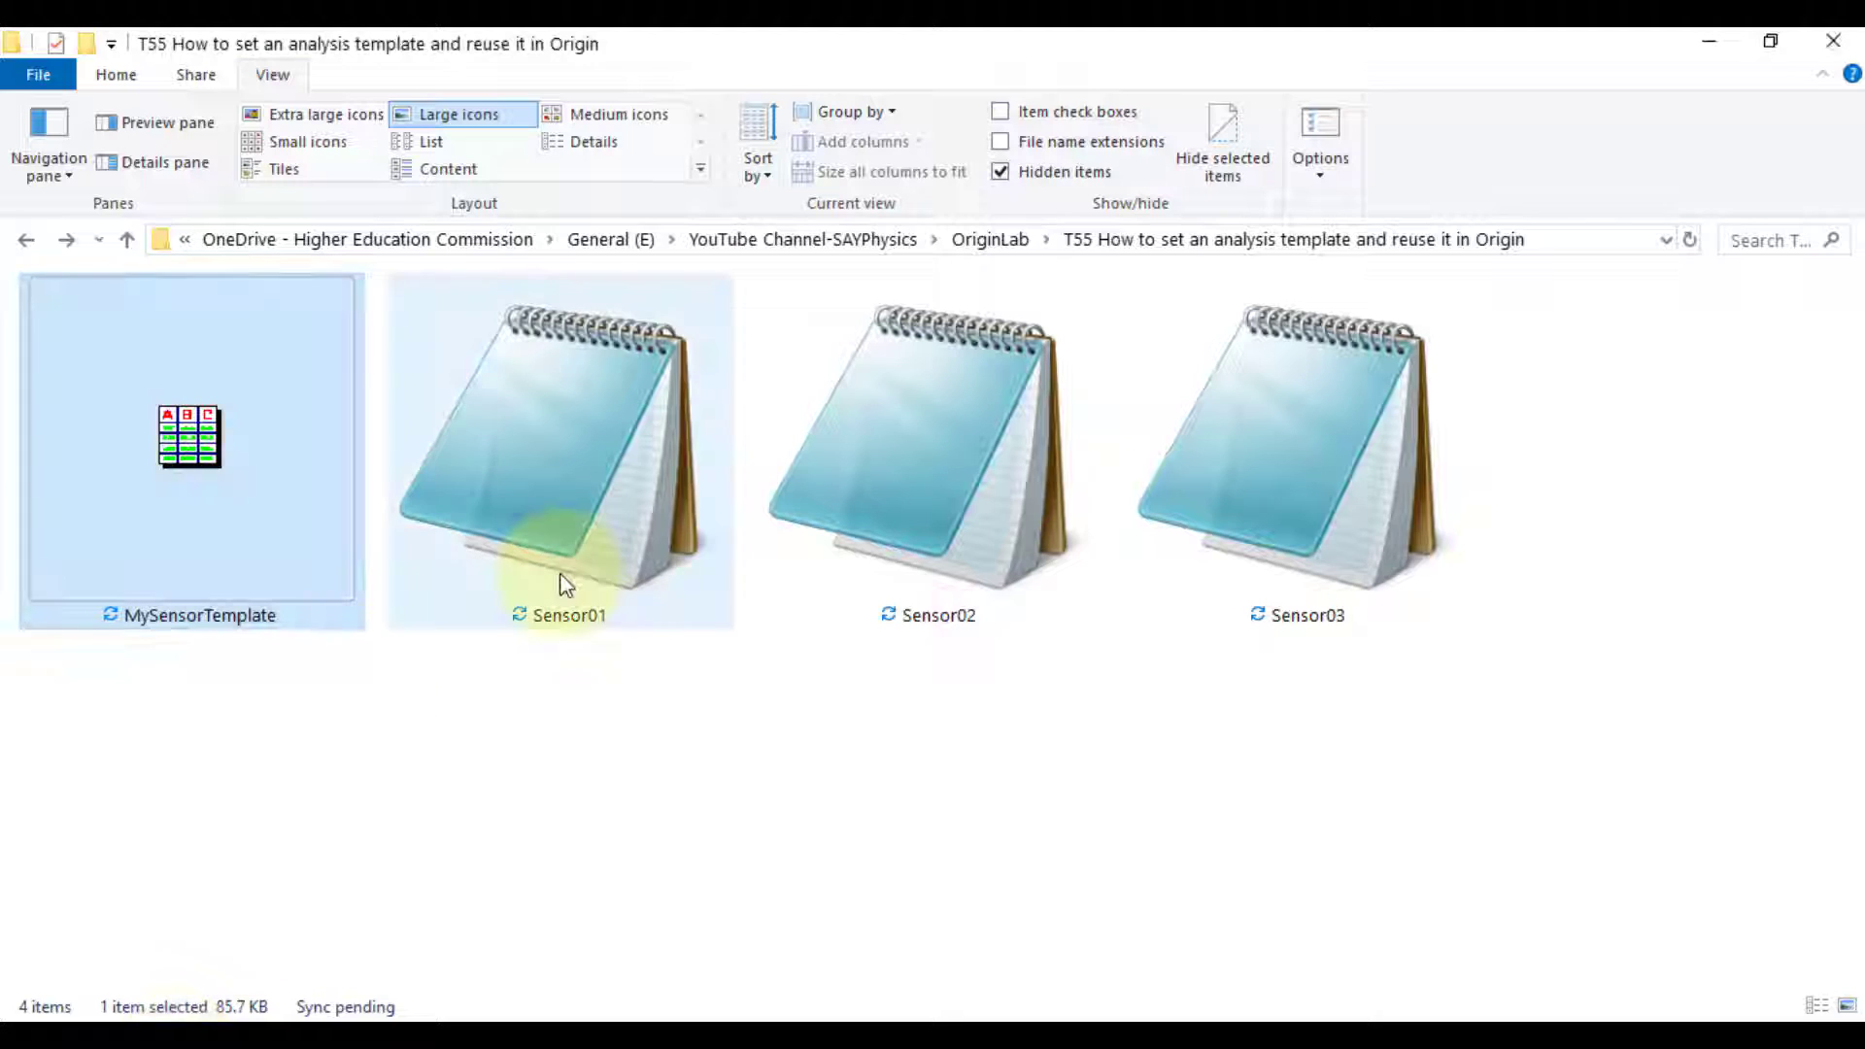
mouse_move(1280, 478)
mouse_down()
mouse_move(1269, 515)
mouse_move(427, 838)
mouse_move(595, 945)
mouse_move(646, 1015)
mouse_move(433, 579)
mouse_up()
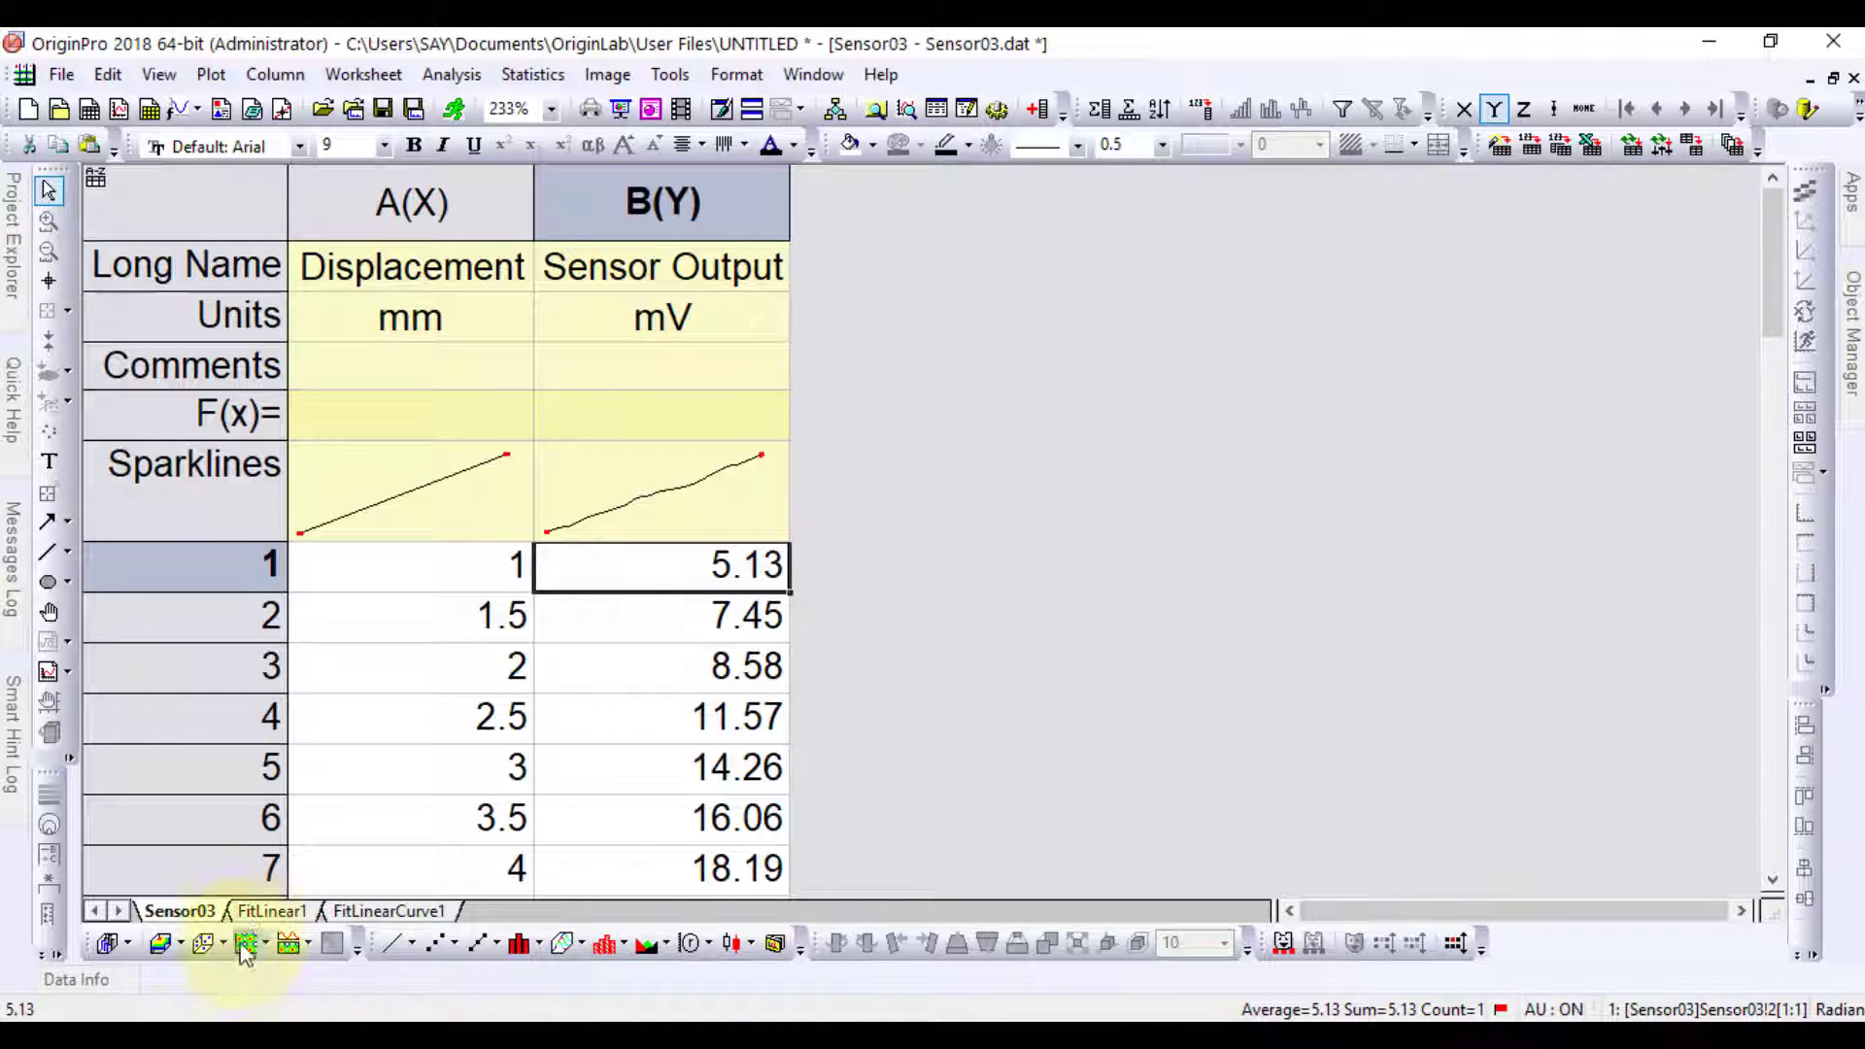
Review the Sensor03 fit report and maximize its fitted-curve graph (slope 4.43734, R-Square 0.99581)
click(264, 913)
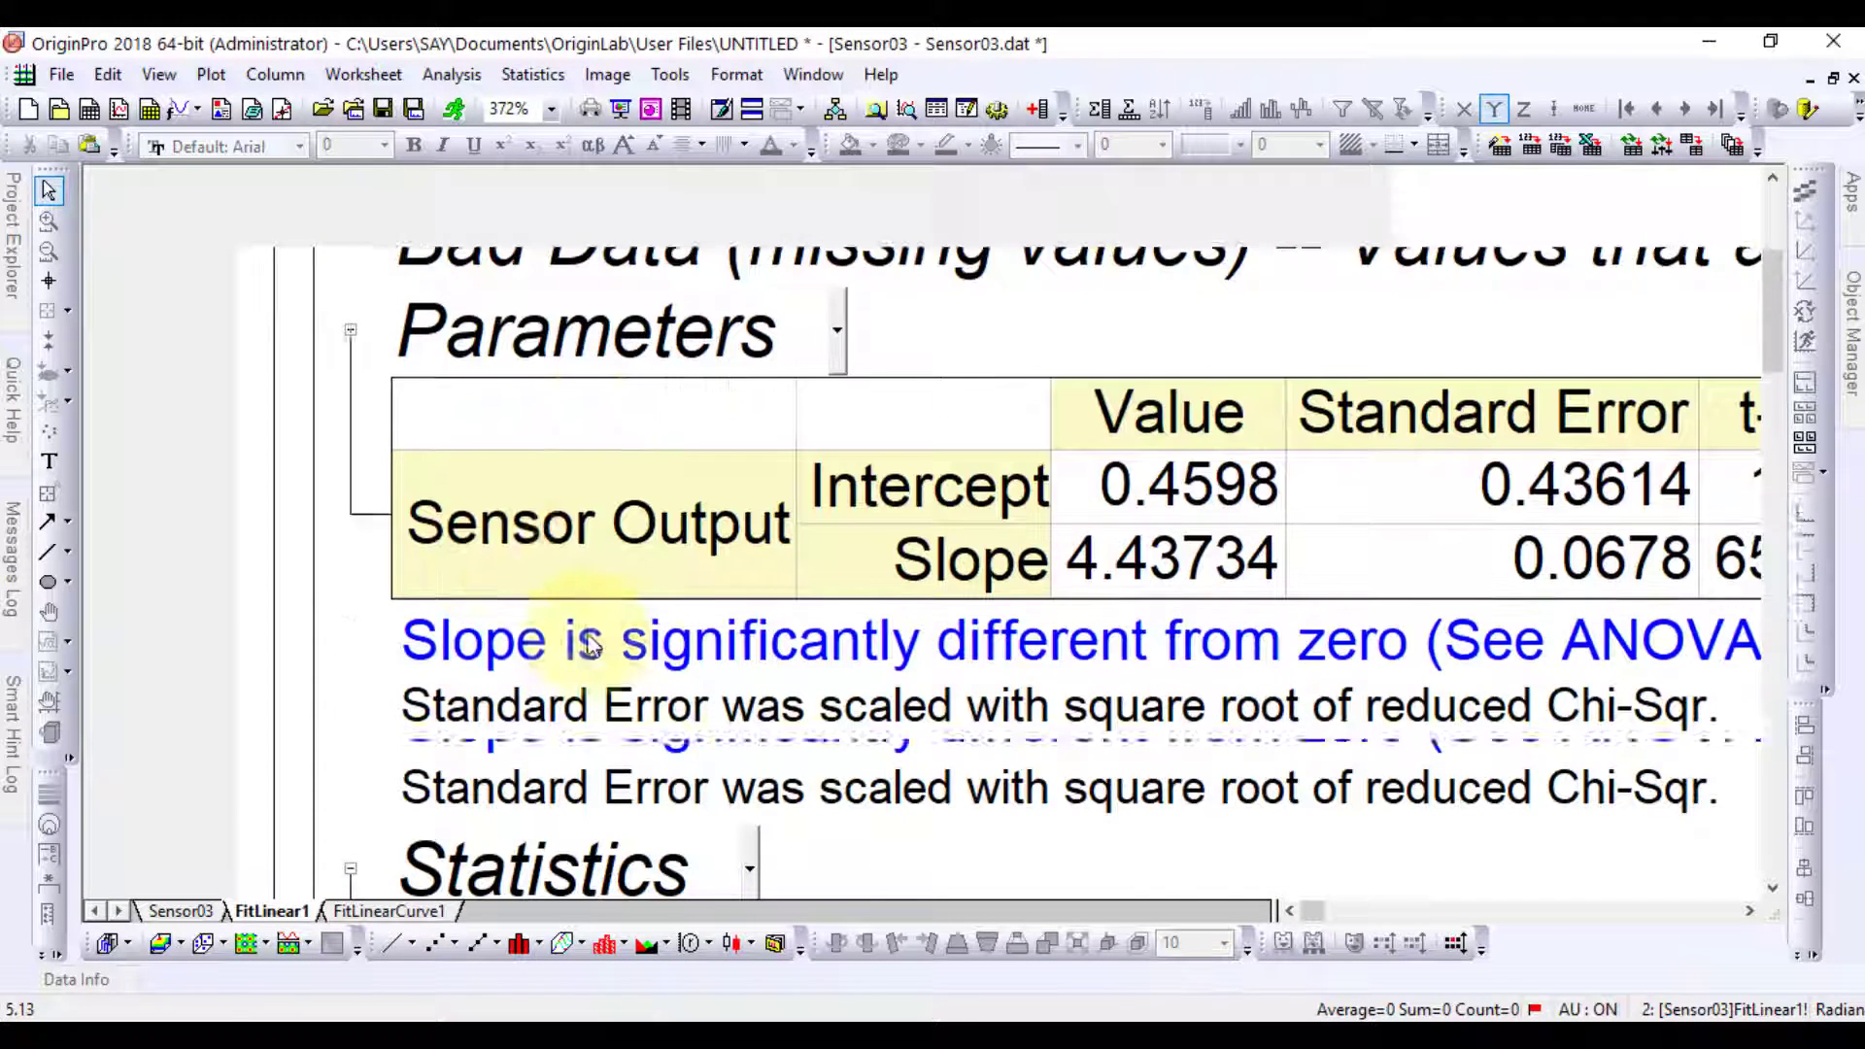
scroll(592, 645, down, 3)
scroll(592, 646, down, 12)
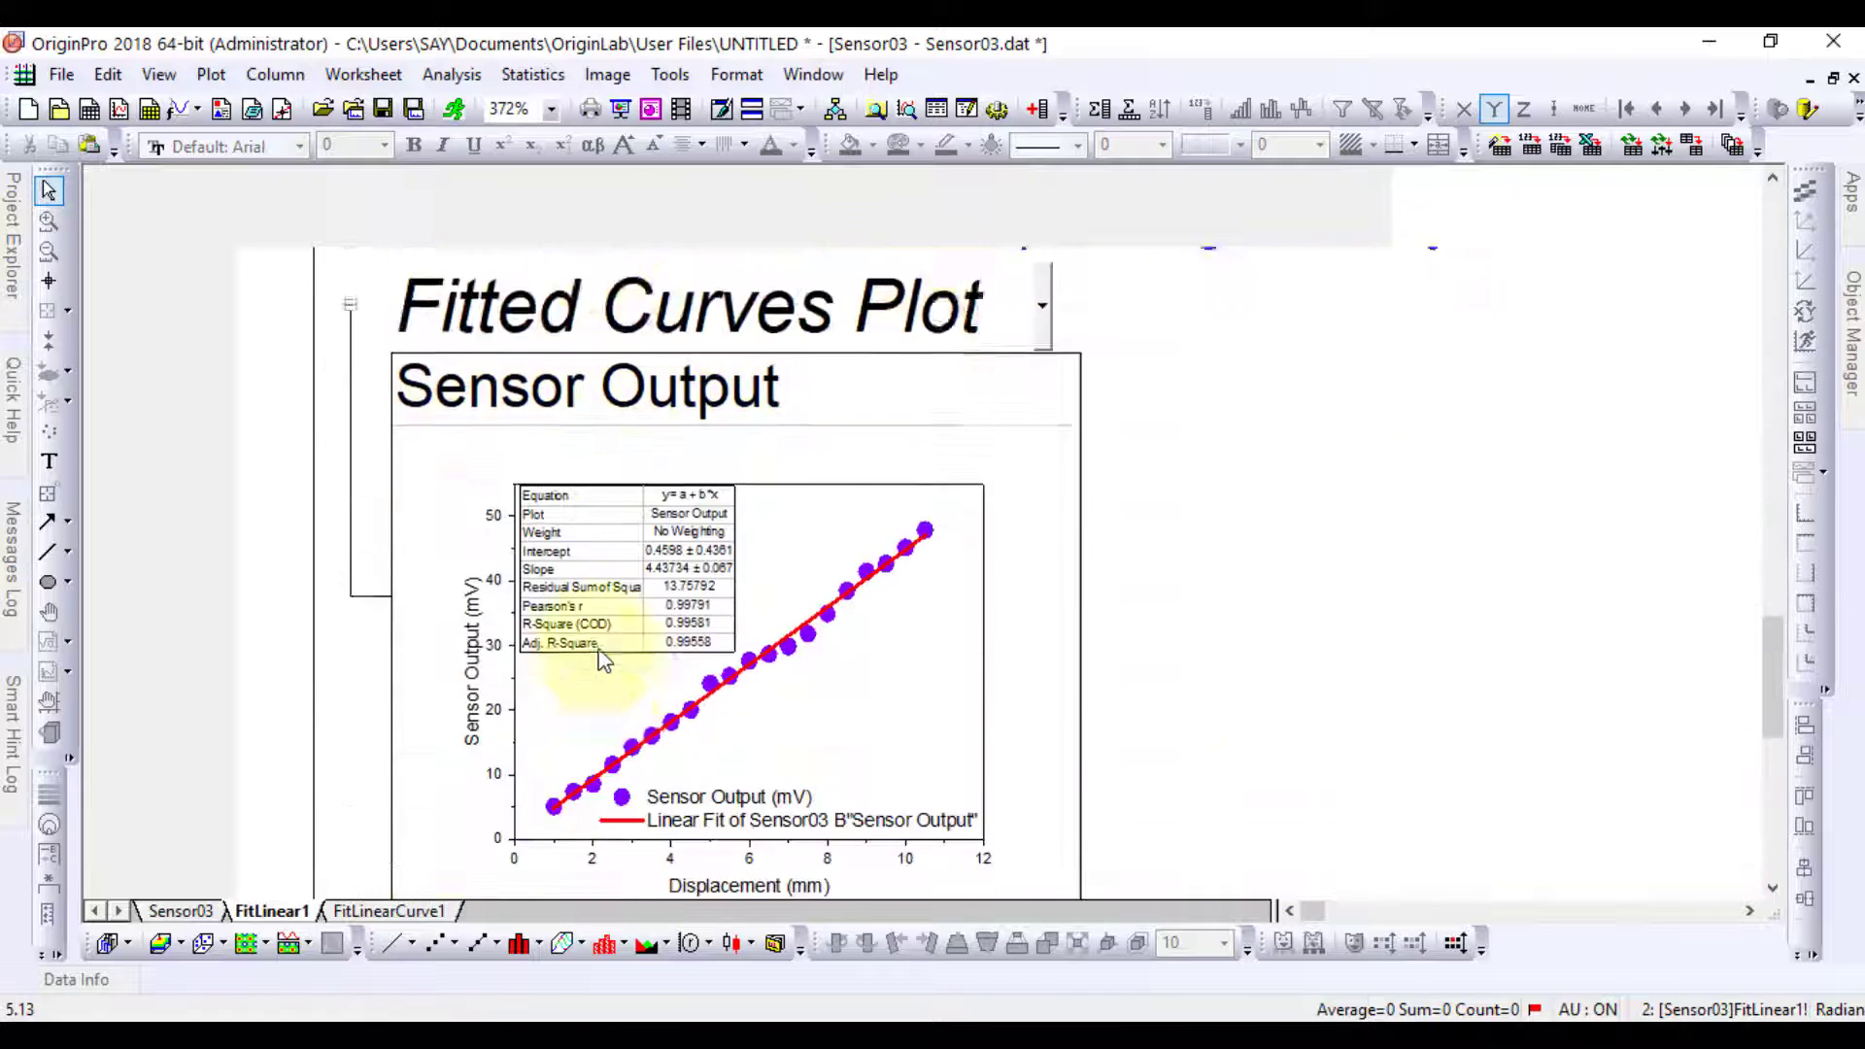
scroll(602, 660, up, 1)
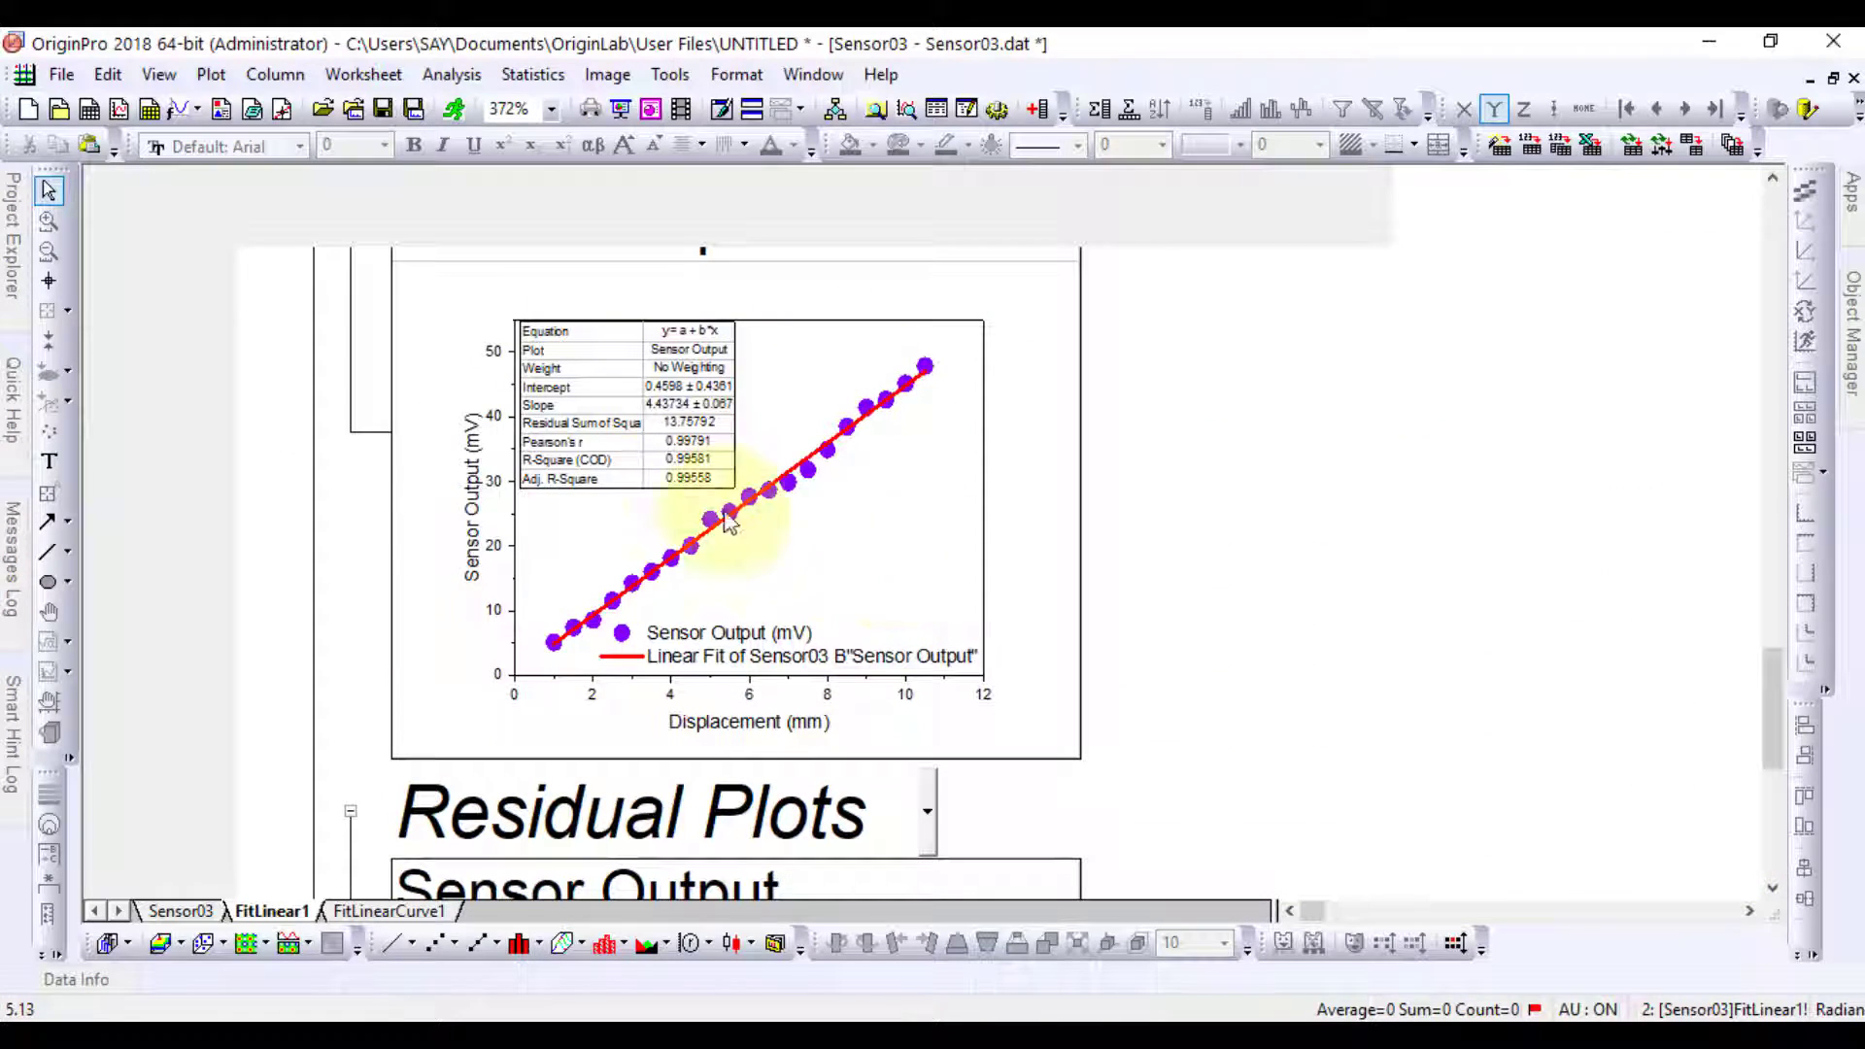
double_click(807, 490)
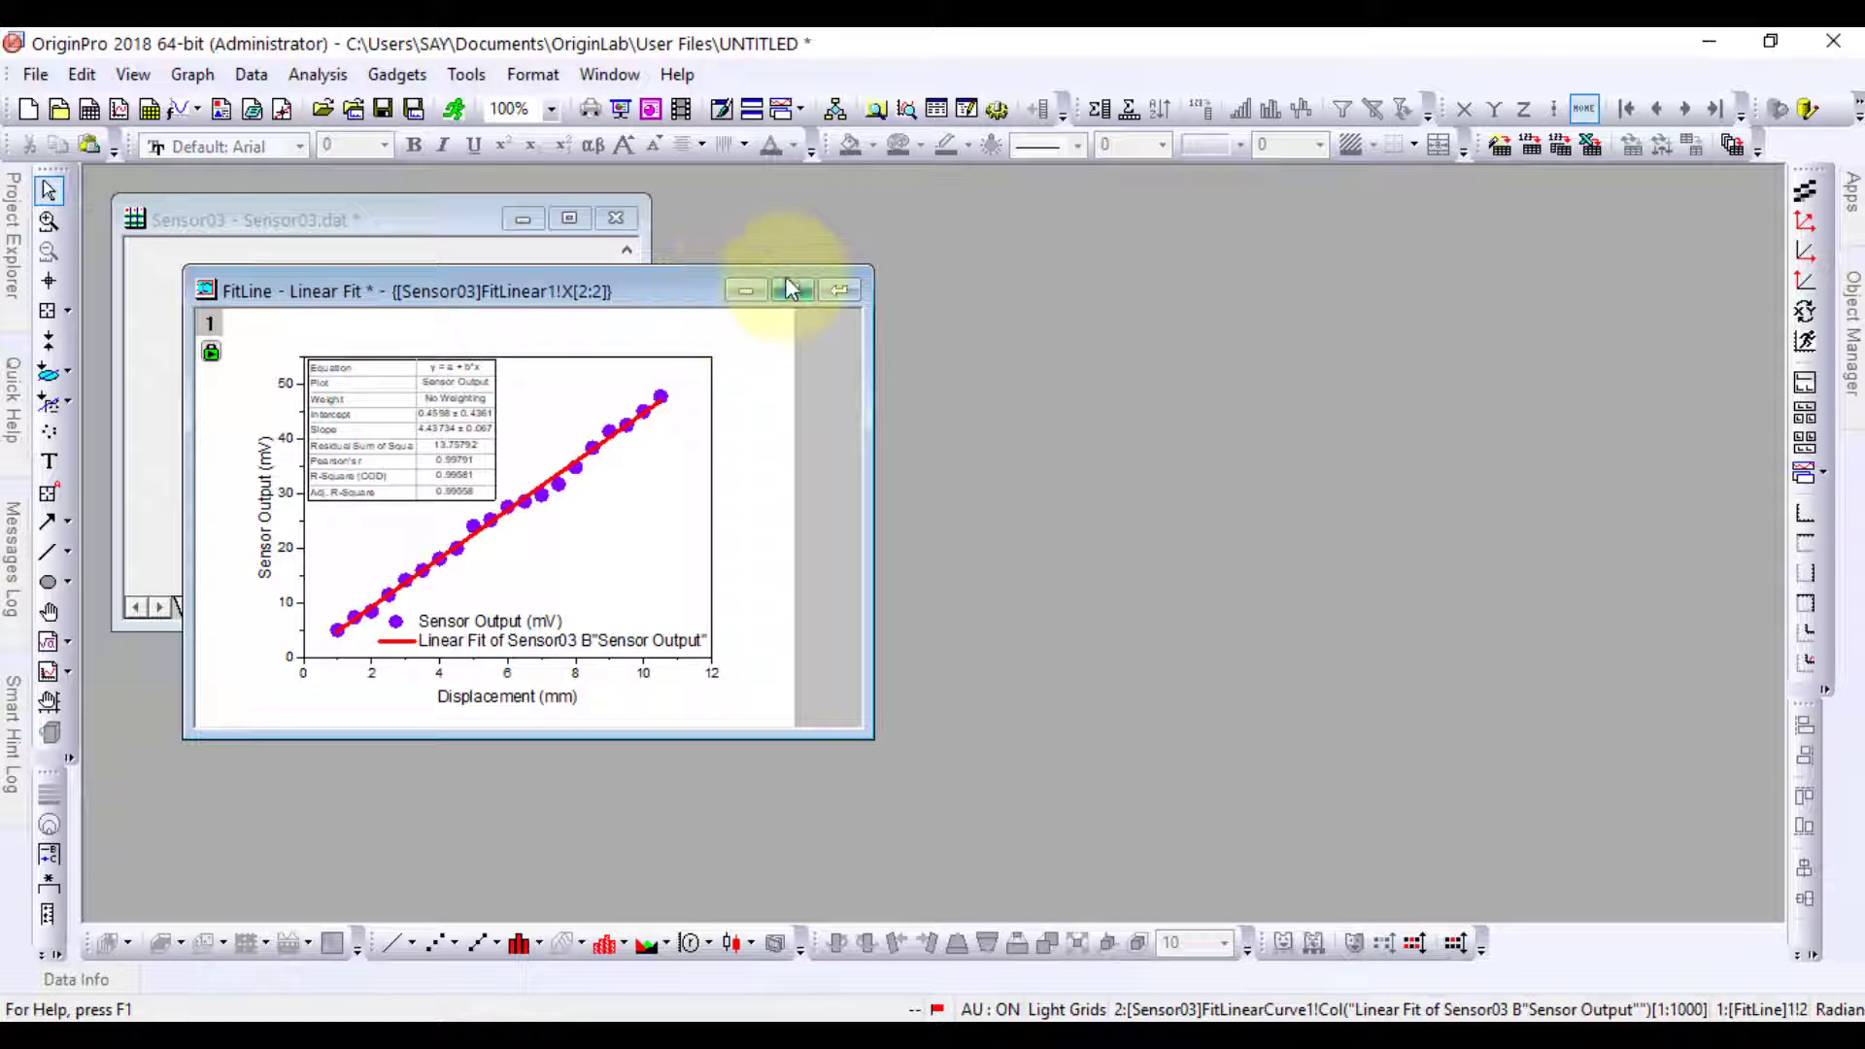
click(792, 291)
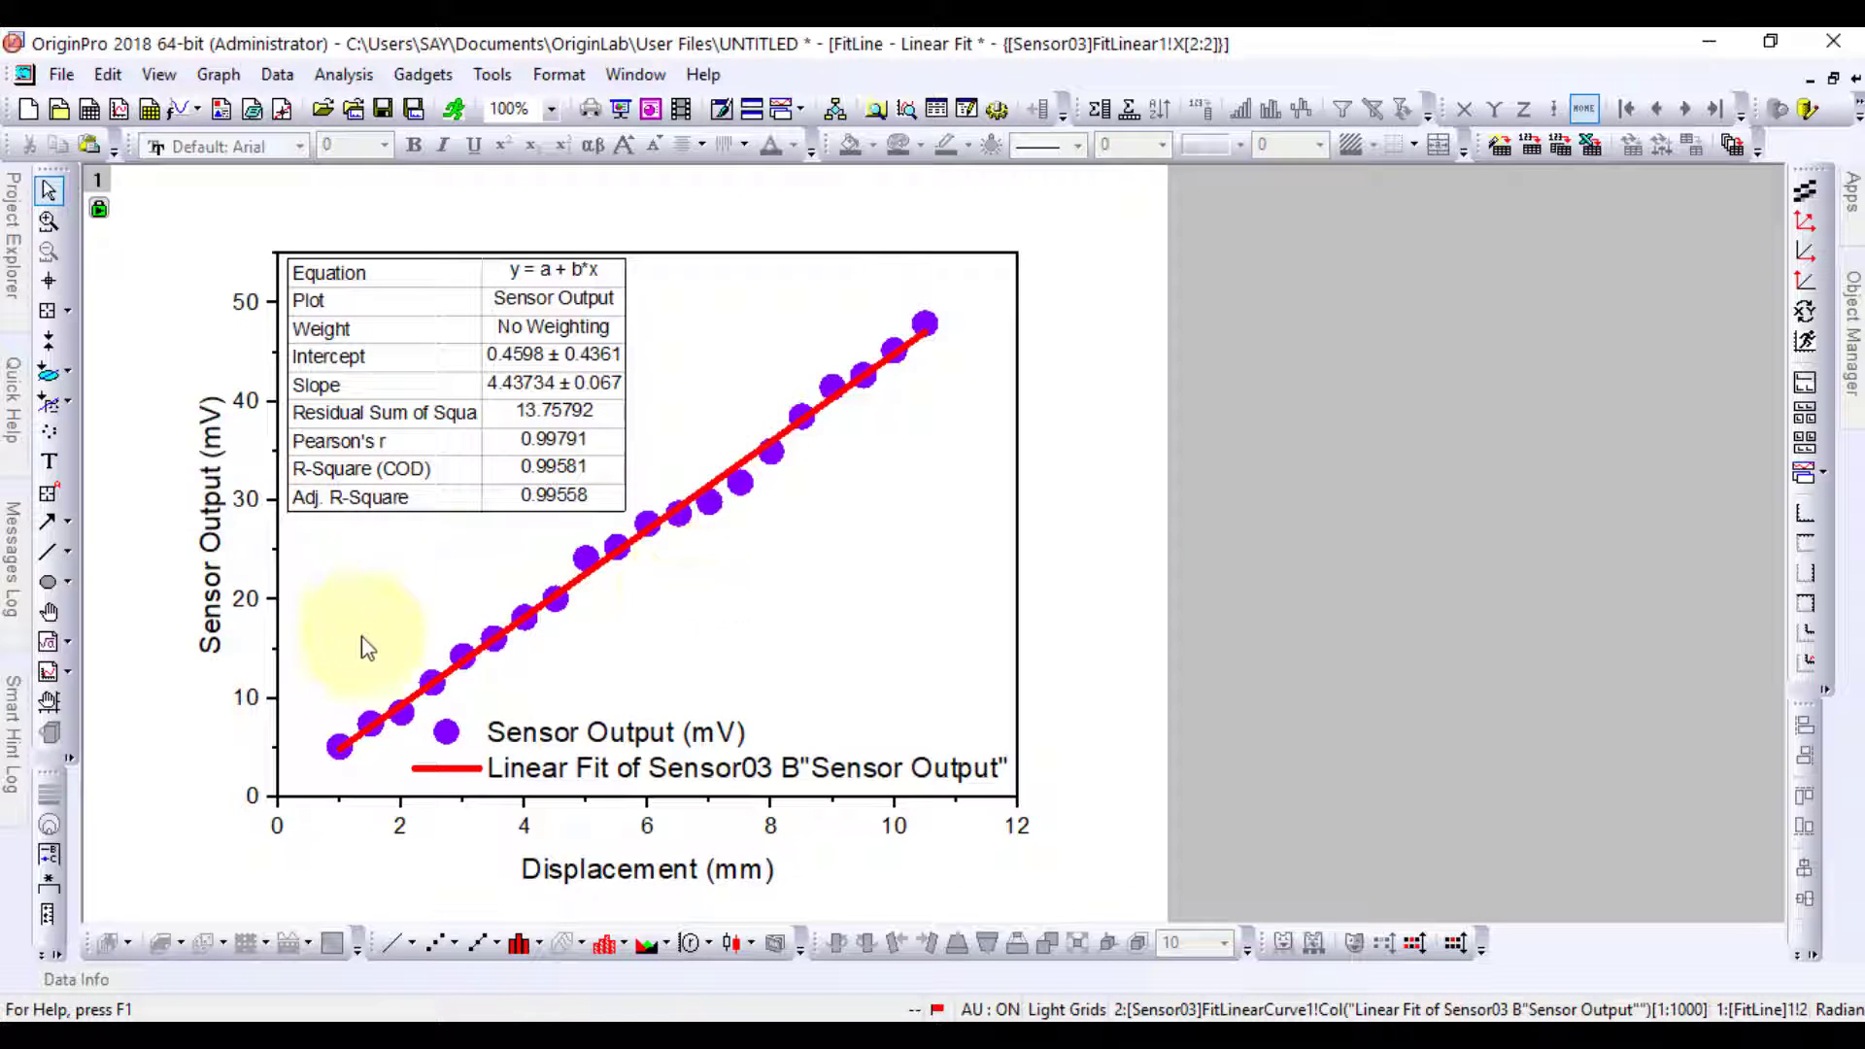